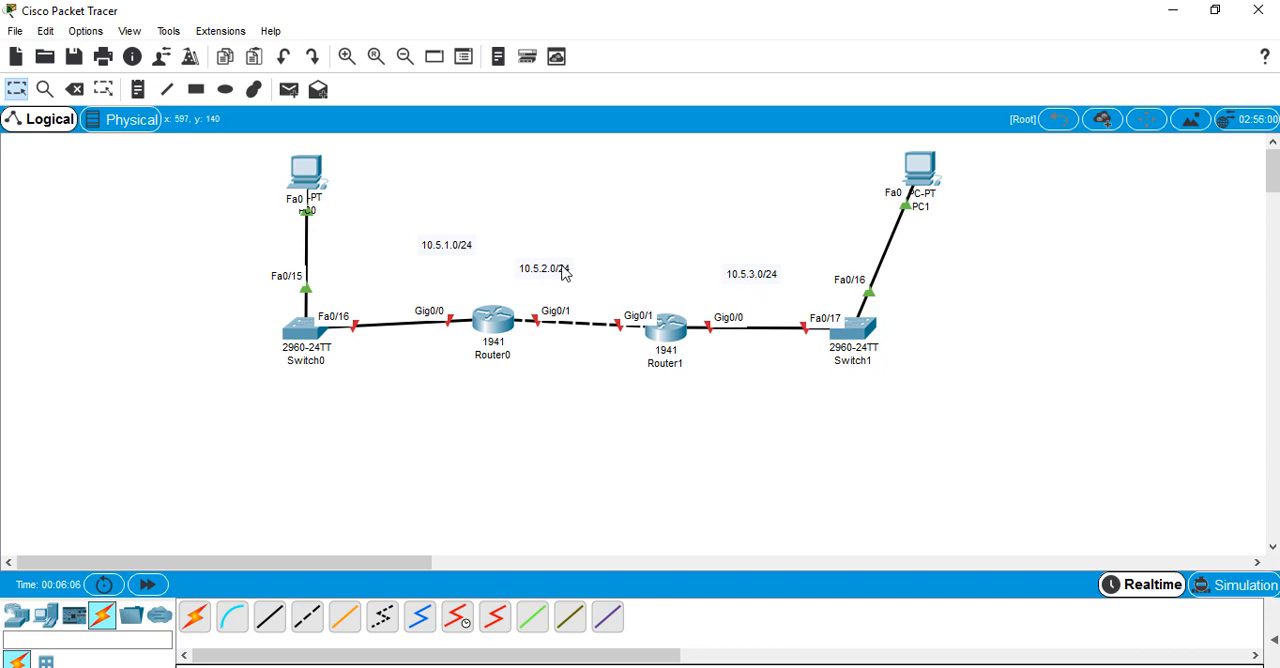
Move the 10.5.2.0/24 label between the two routers and the 10.5.1.0/24 label between Switch0 and Router0
drag(560, 272, 598, 276)
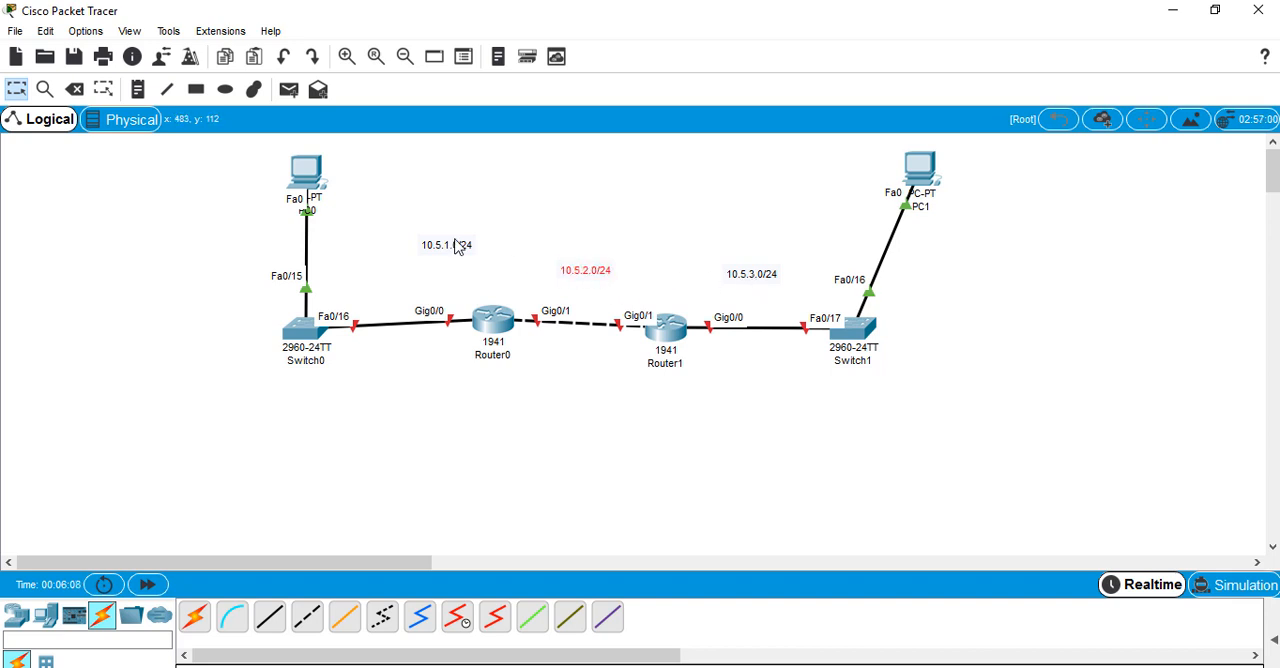
drag(460, 246, 411, 259)
click(428, 220)
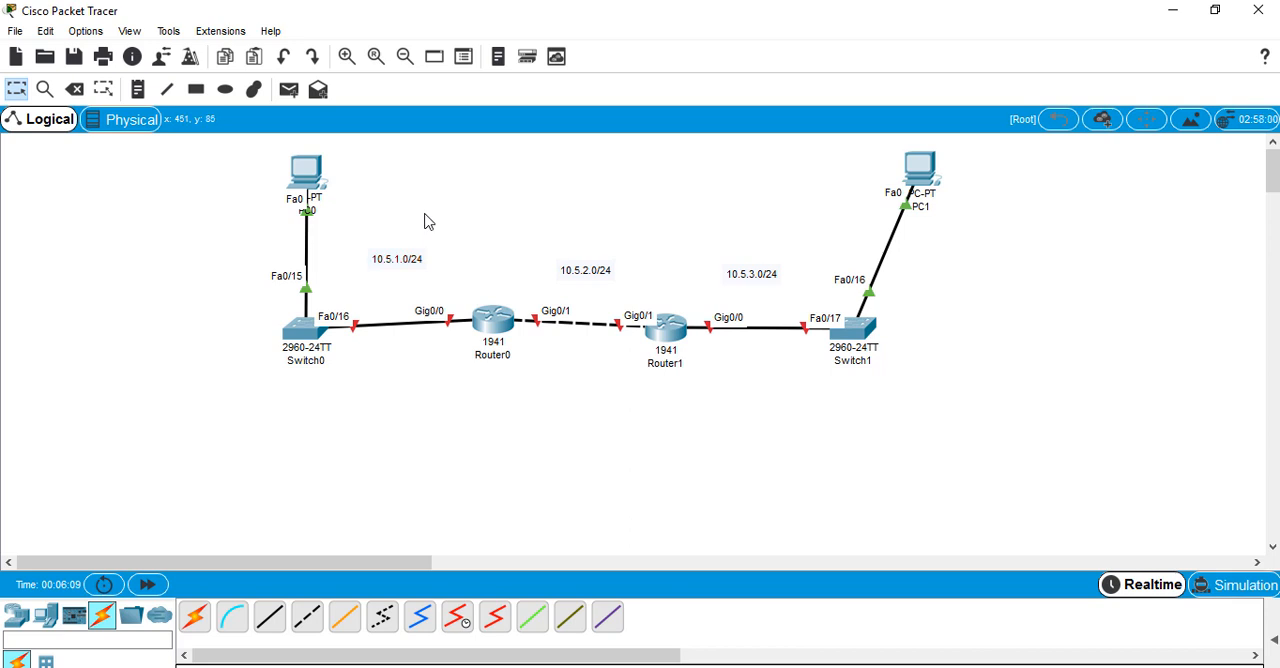
Open Router0's command line, decline the initial configuration dialog and enter global configuration mode
click(495, 322)
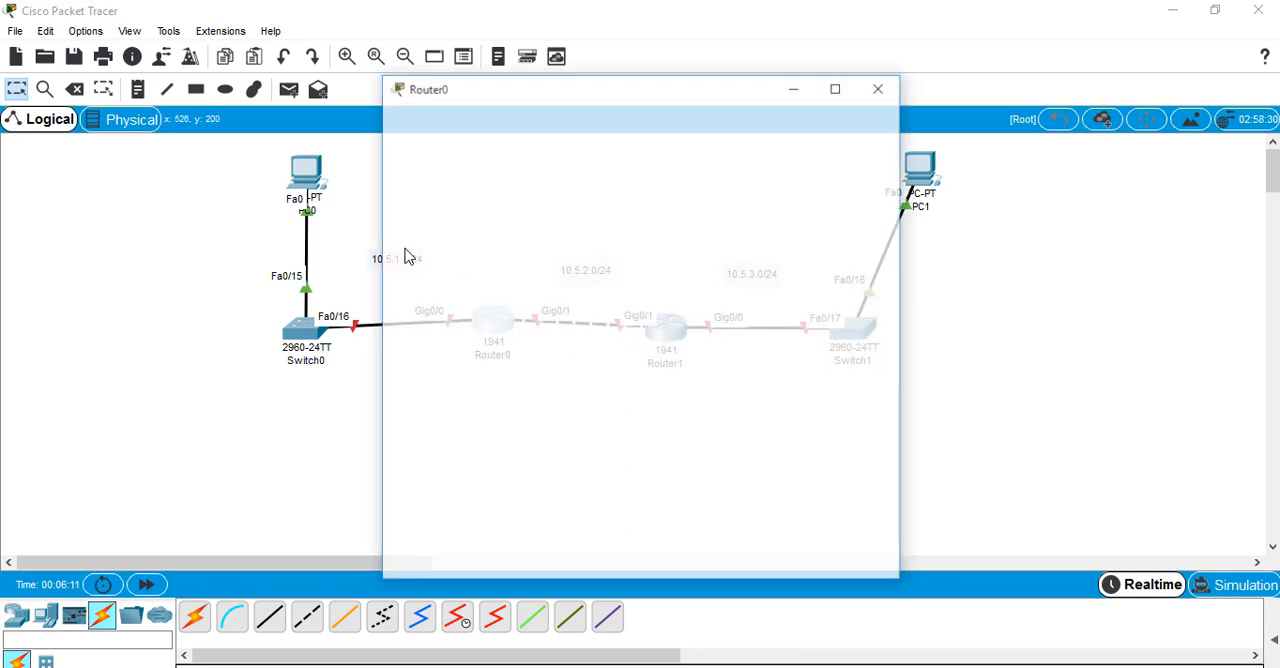
click(521, 122)
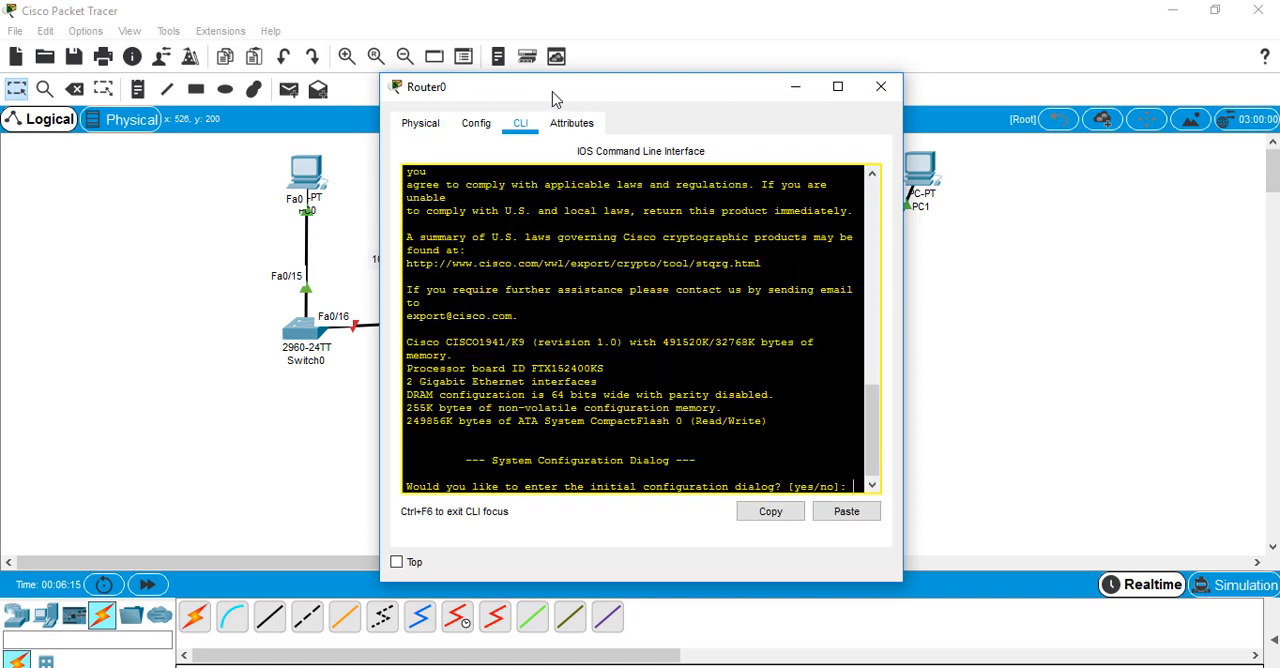
drag(574, 99, 723, 103)
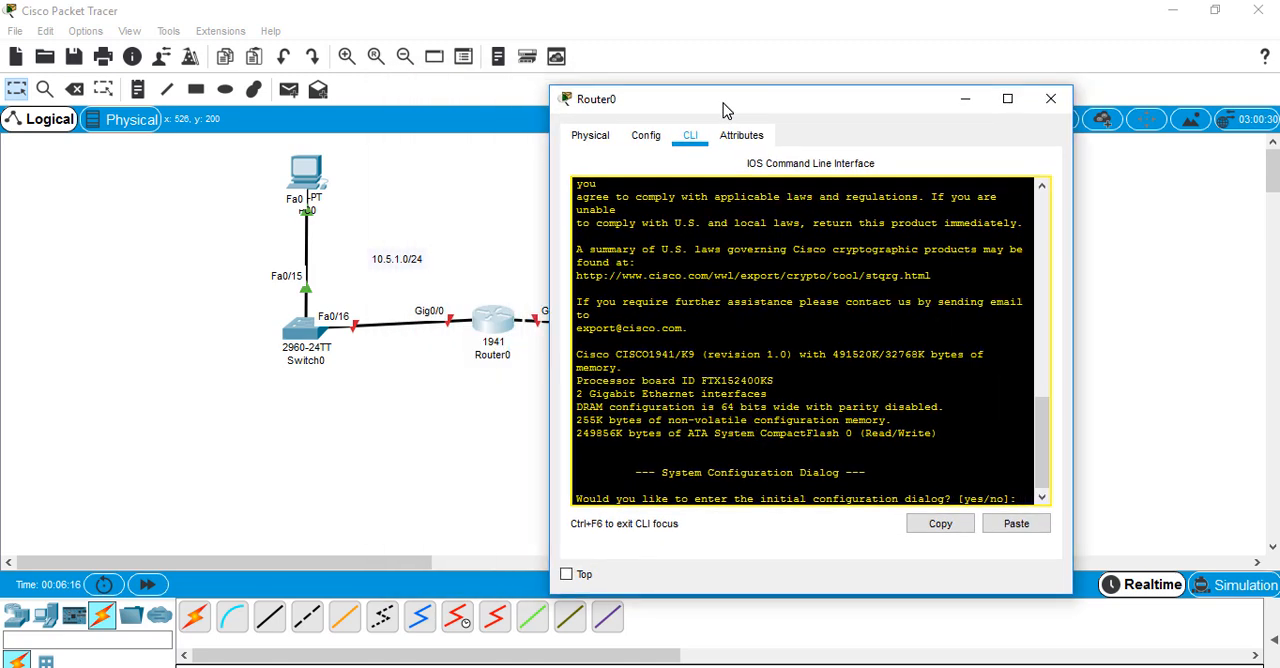
text(n)
key(Return)
key(Return)
key(Return)
text(en)
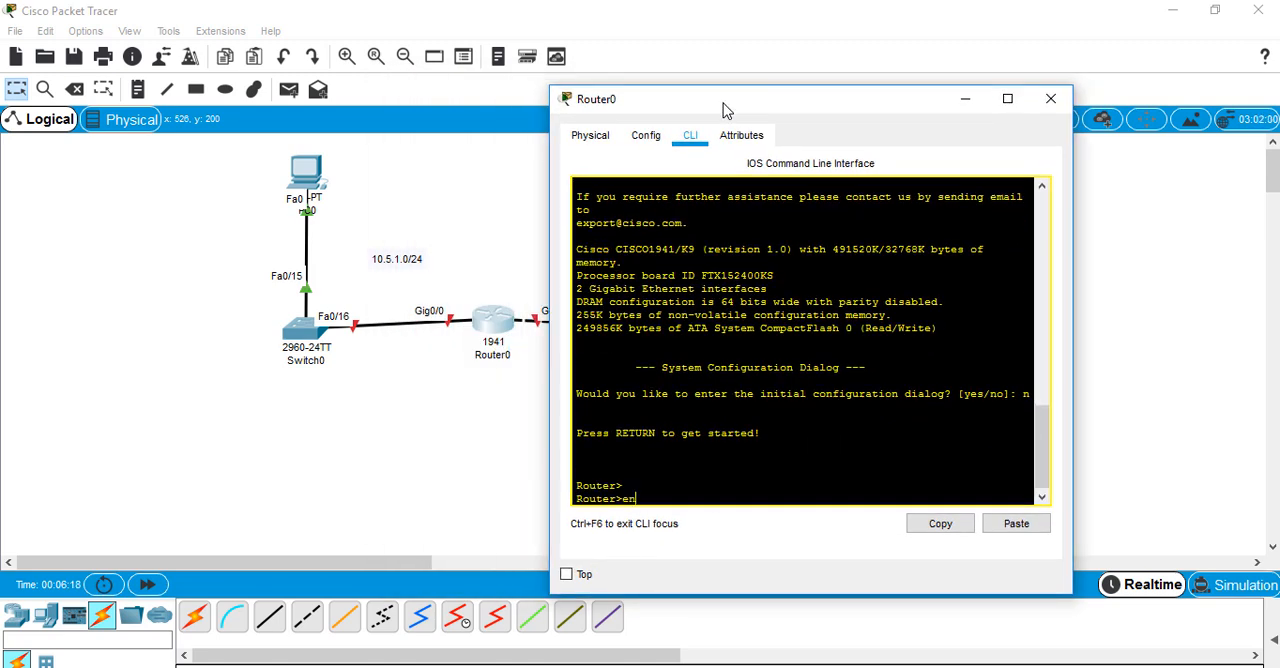
key(Return)
text(conf t)
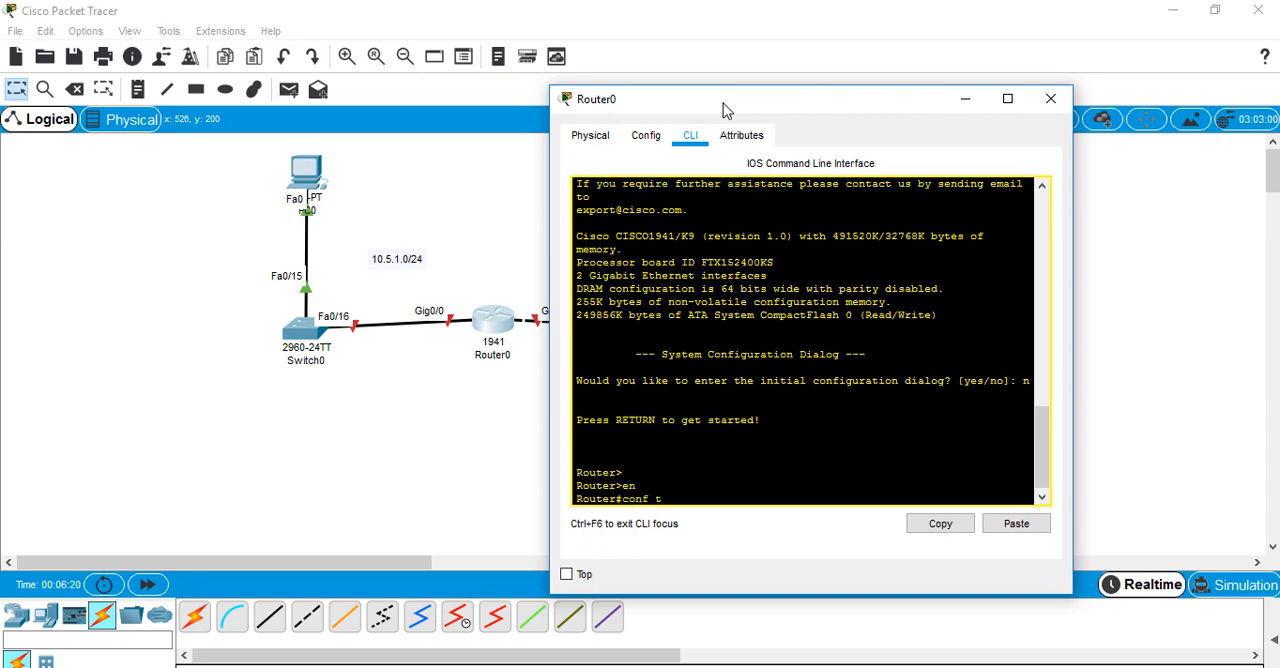
key(Return)
Assign IP address 10.5.1.1 with mask 255.255.255.0 to Router0's interface gi0/0
text(int)
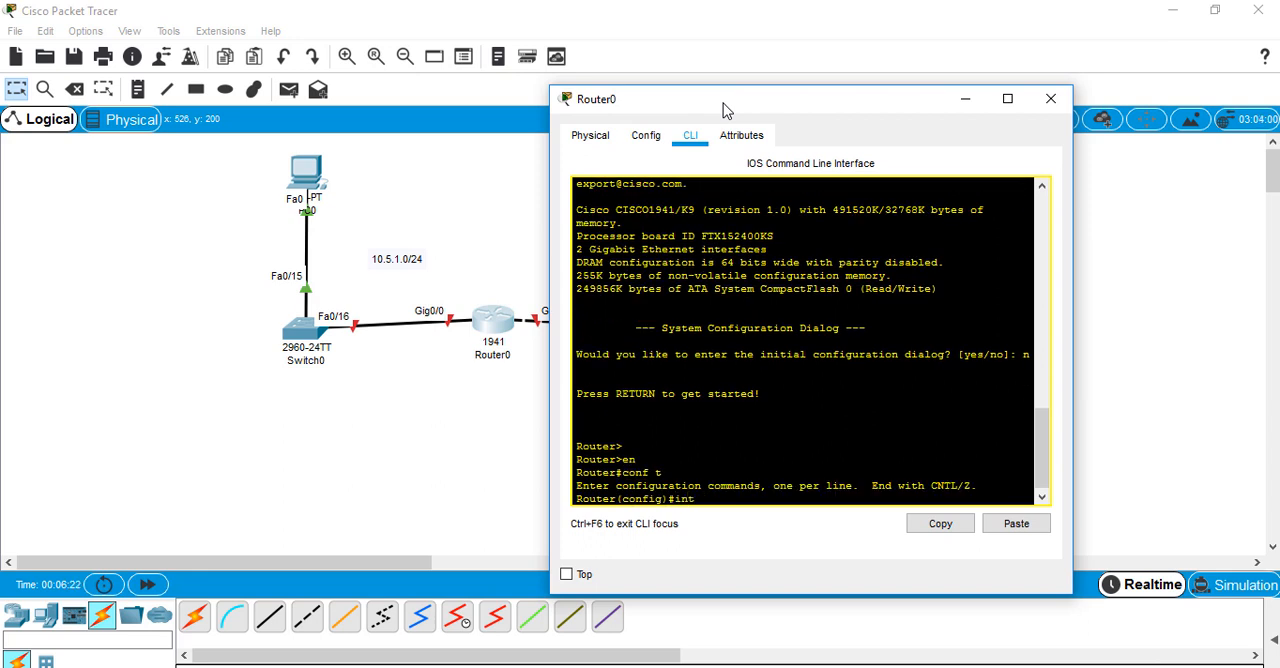
text( gi0/0)
key(Return)
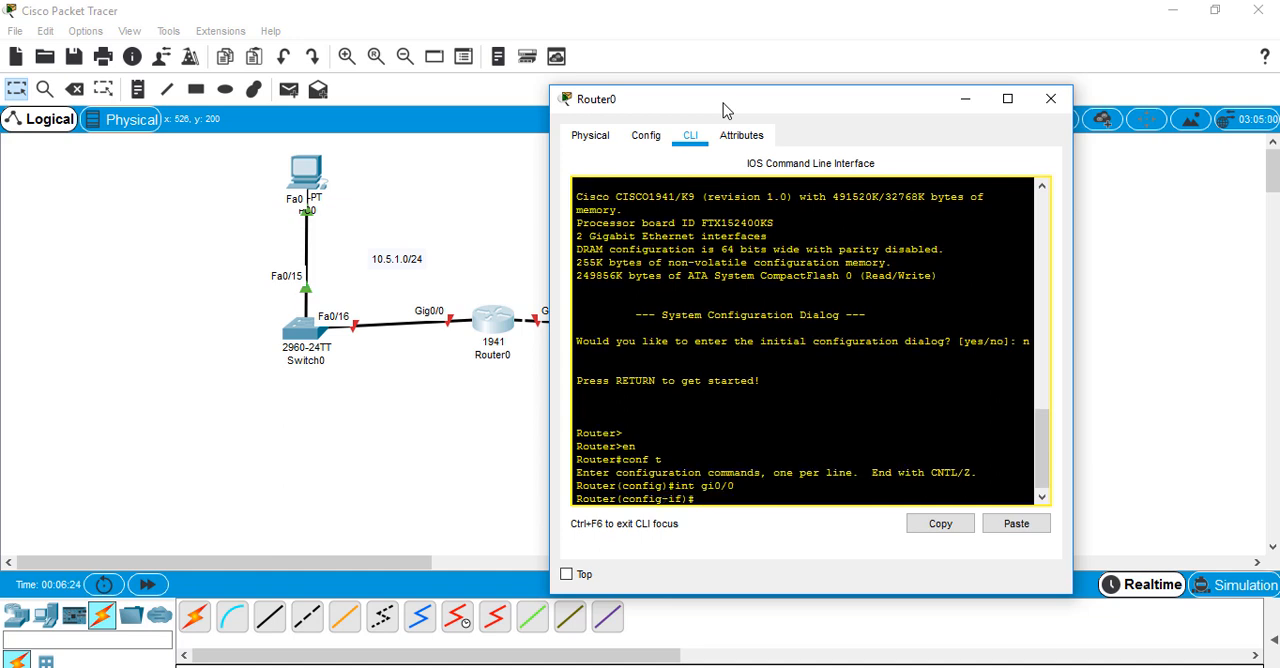
text(ip add)
key(Tab)
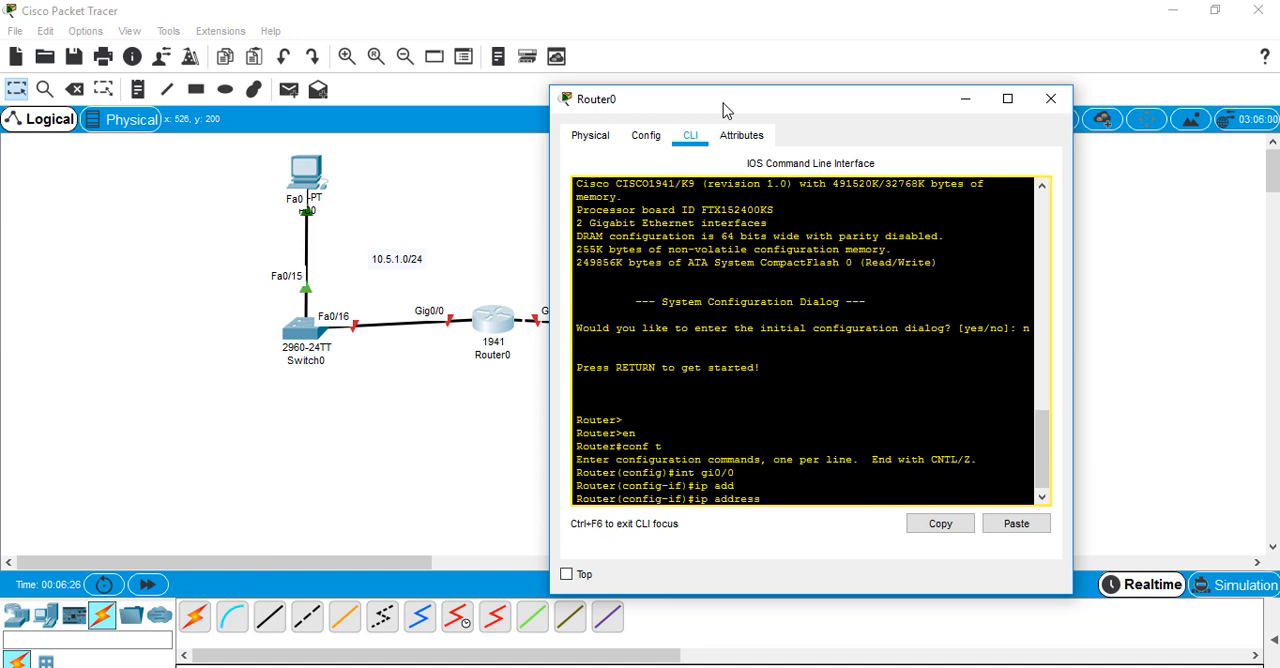
text(10.5.1.1 255.255.255.0)
key(Return)
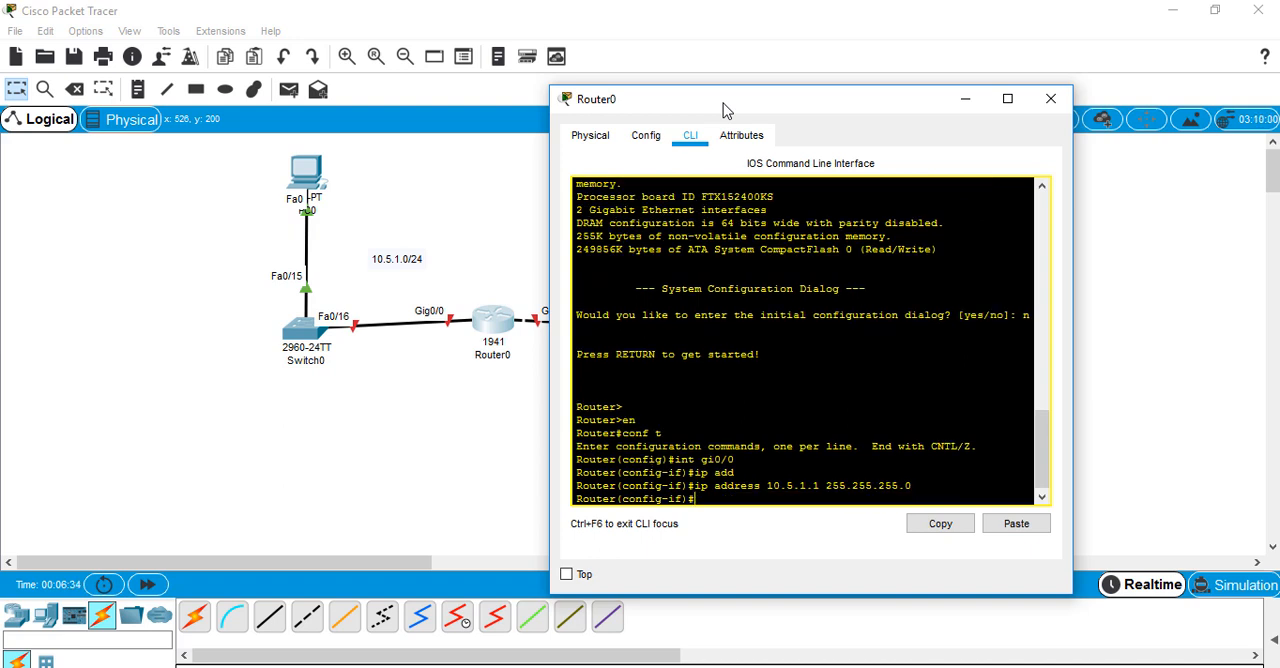
Enable Router0's interface gi0/0 with no shutdown and return to global configuration mode
text(no shu)
key(Tab)
key(Return)
key(Return)
key(Return)
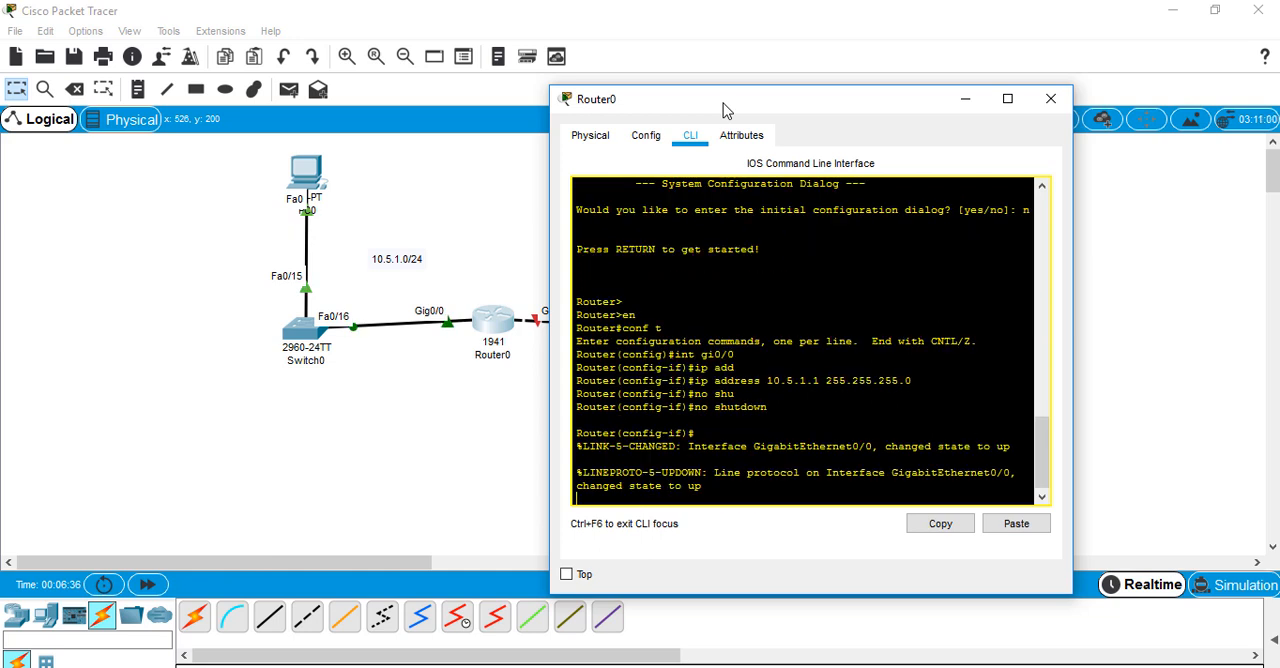
text(exi)
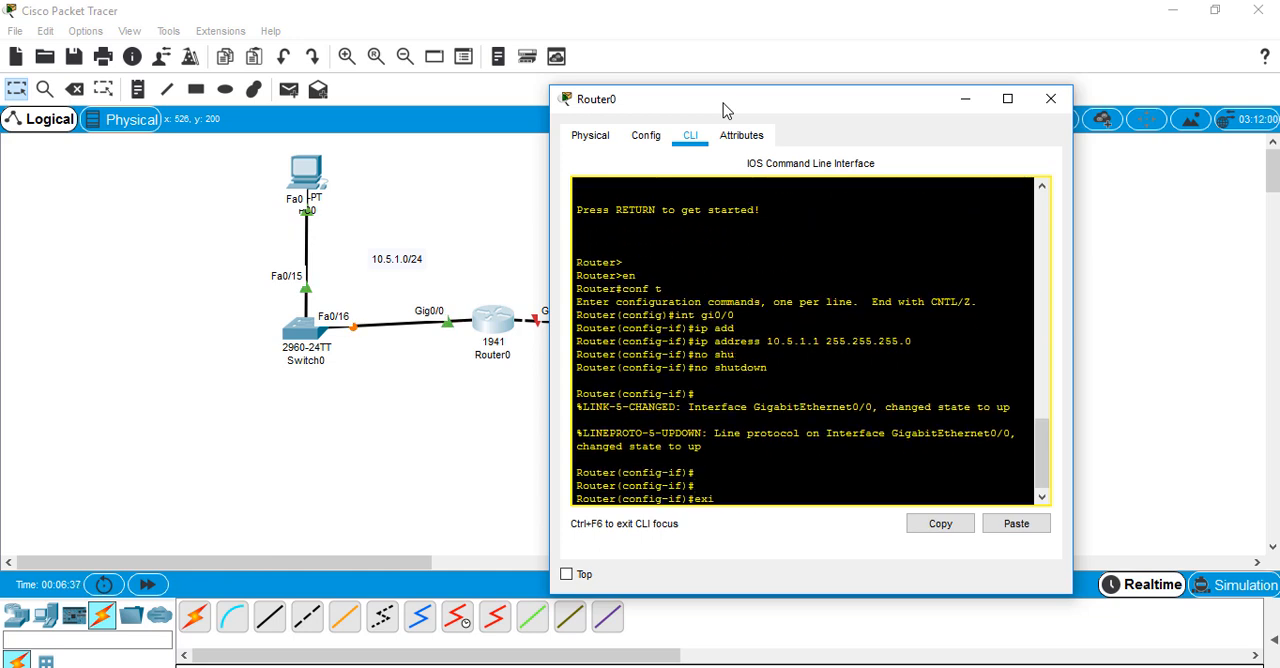
key(Return)
key(Return)
Assign IP address 10.5.2.1 with mask 255.255.255.0 to Router0's interface gi0/1
text(int gi)
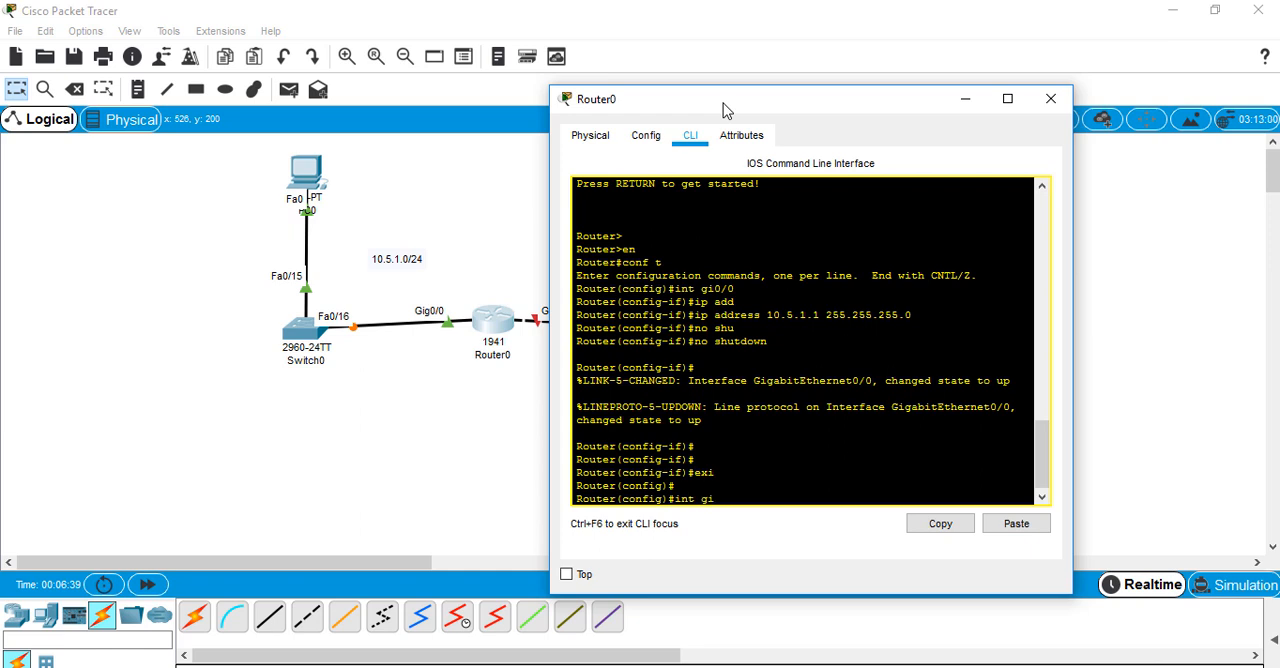
text(0/1)
key(Return)
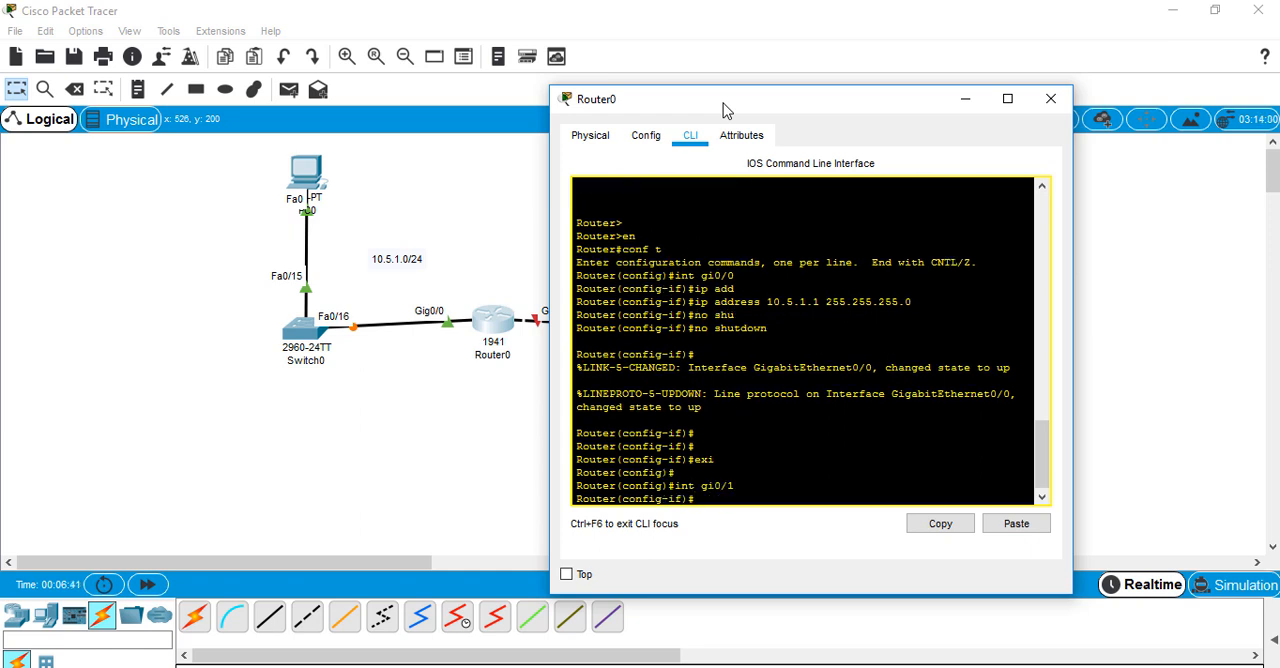
text(ip add)
key(Tab)
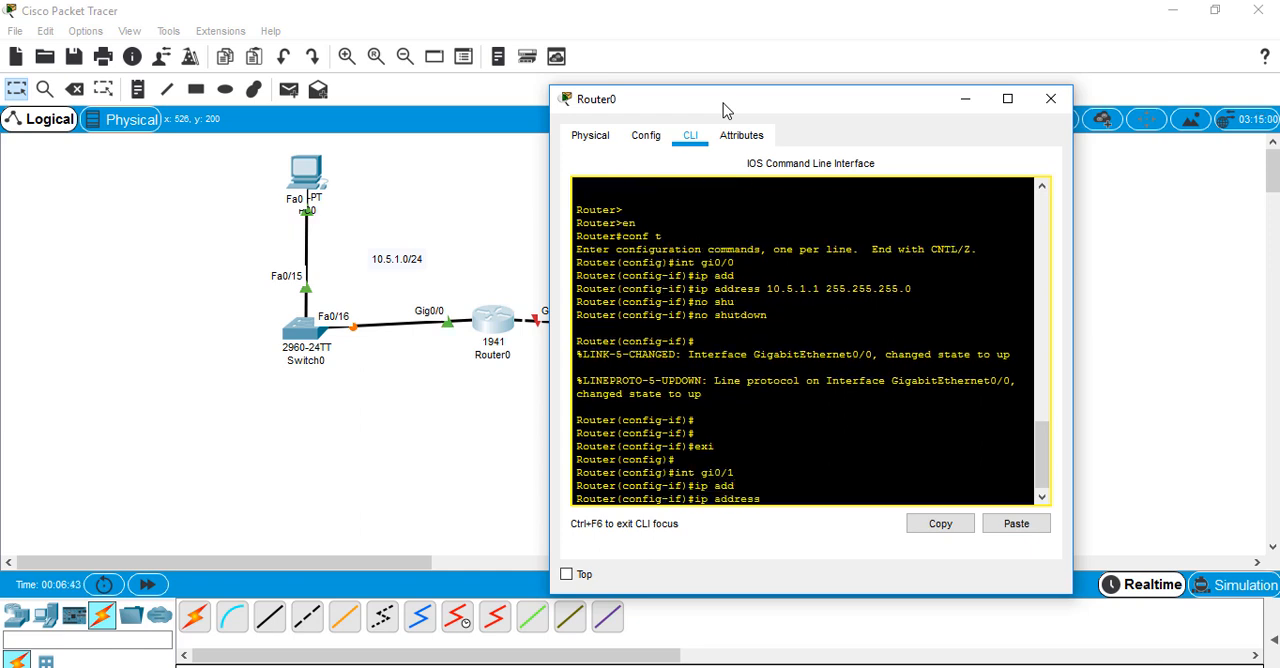
text(10.5.2.1 255.255.255.0)
key(Return)
Enable Router0's interface gi0/1 with no shutdown
text(nosh)
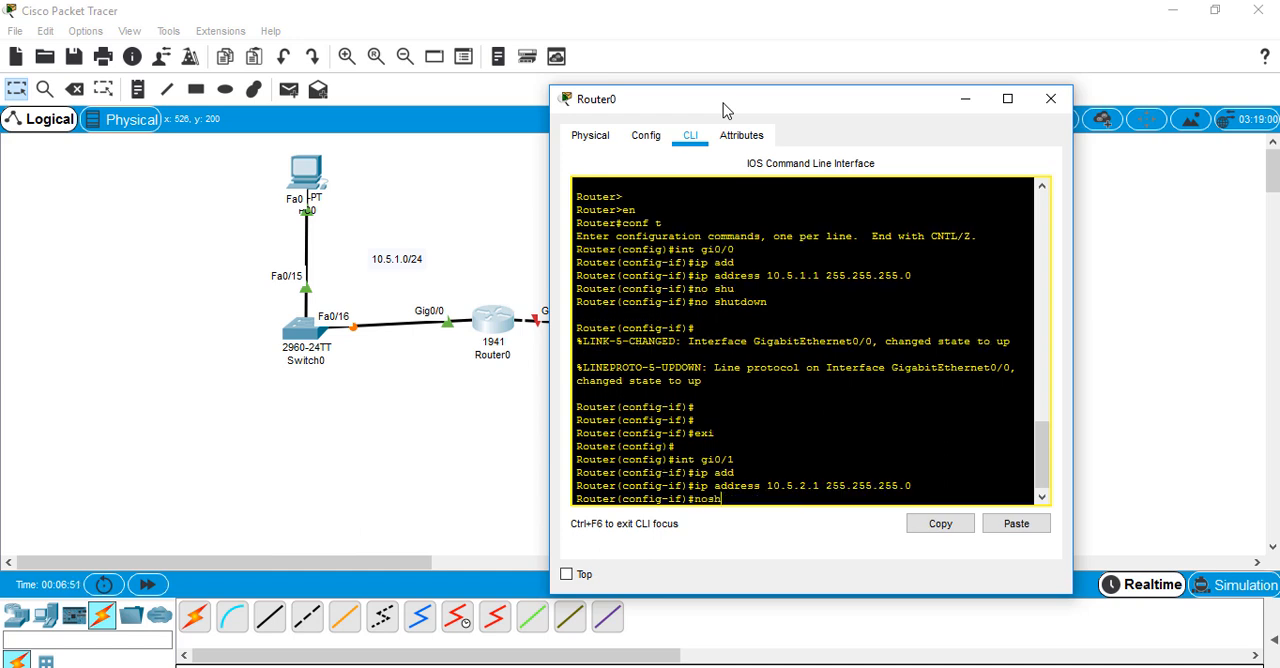
key(Tab)
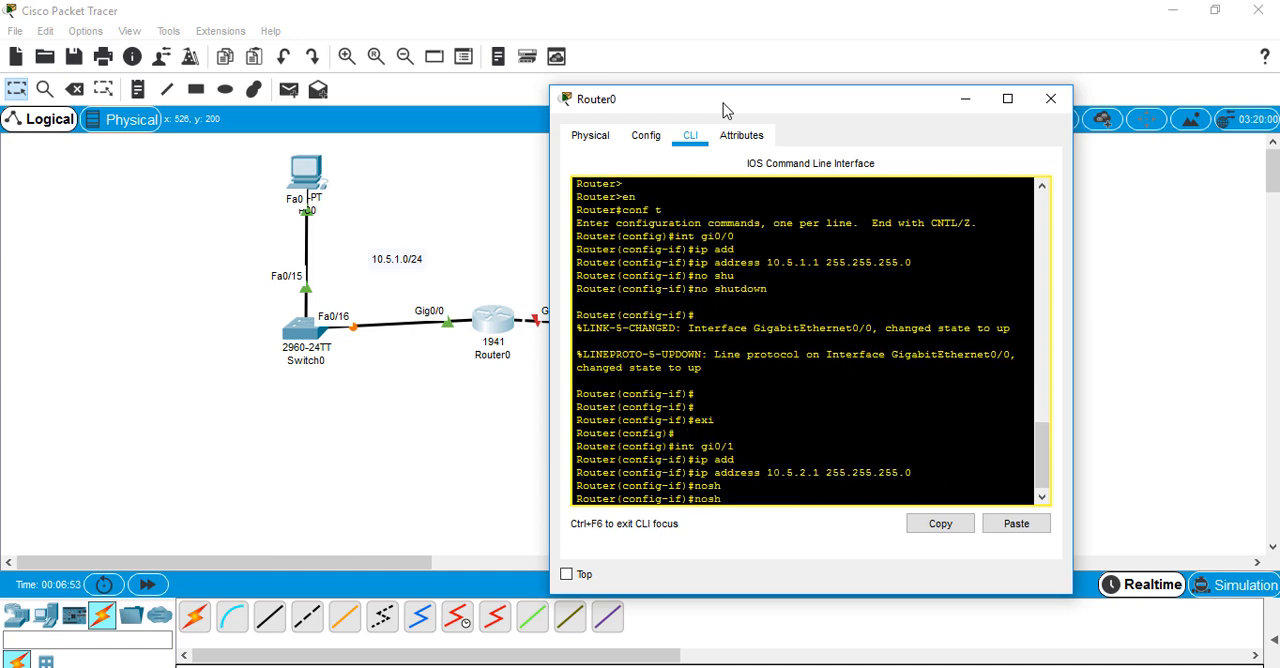
key(Tab)
key(Return)
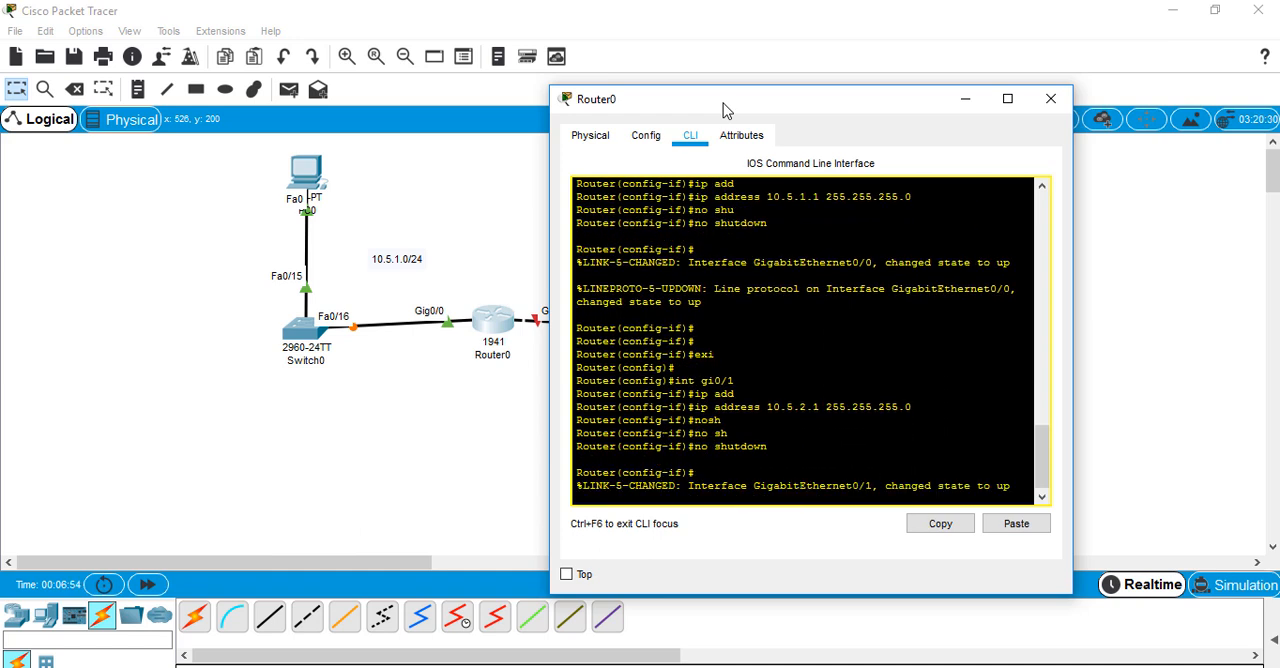
Open Router1's command line, decline the initial configuration dialog and enter global configuration mode
click(425, 405)
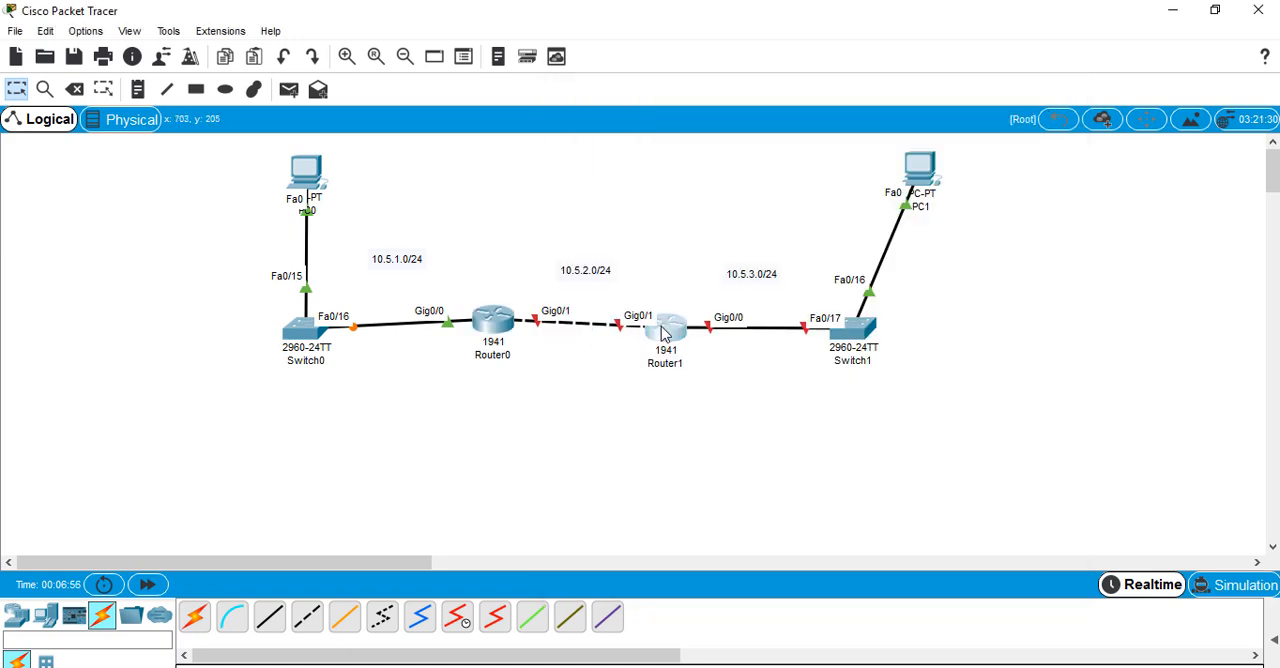
click(663, 333)
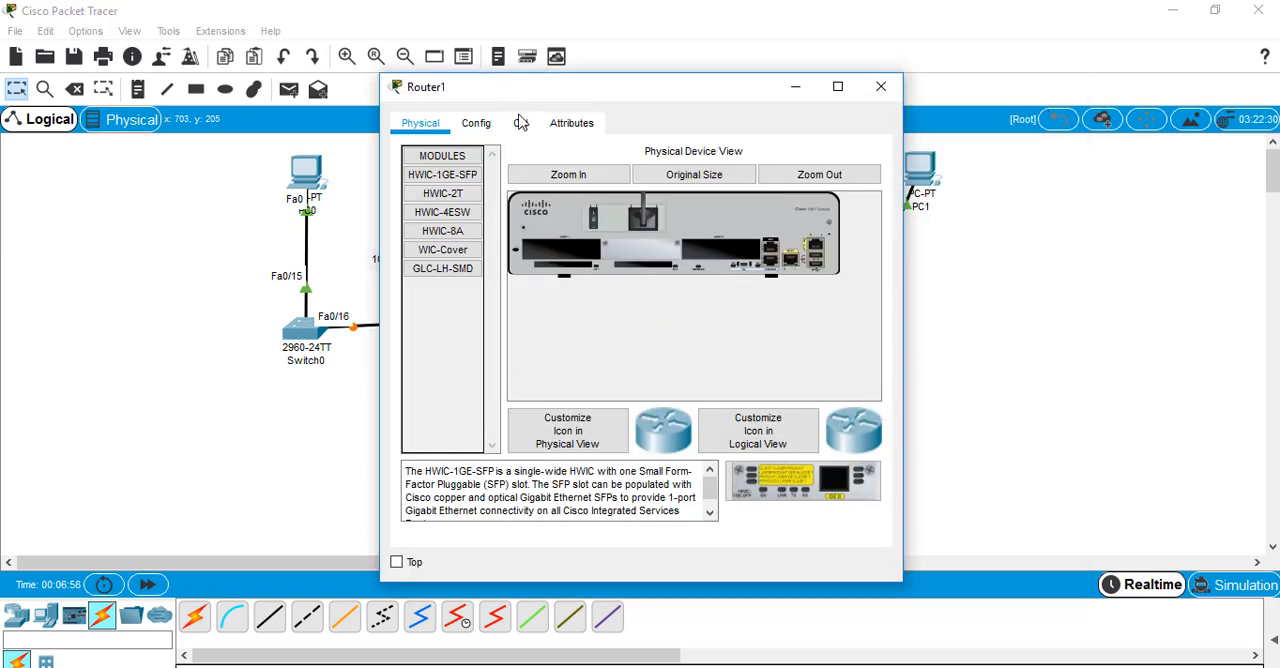
click(520, 123)
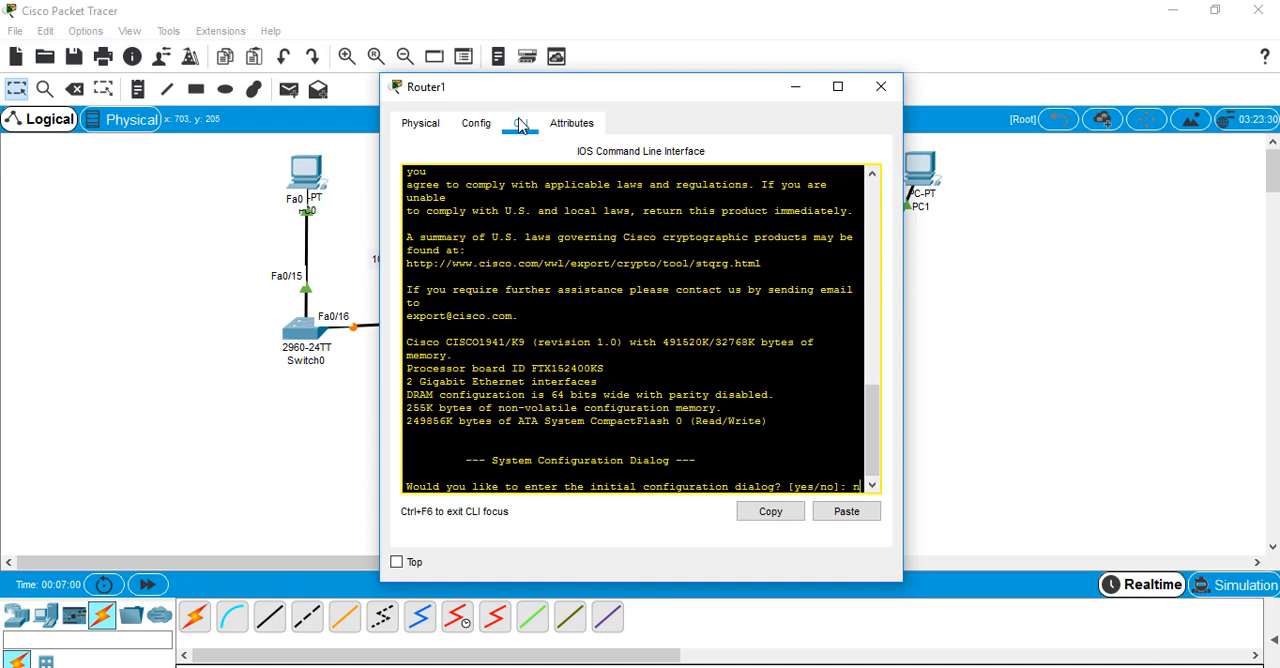
text(n)
key(Return)
key(Return)
key(Return)
text(en)
key(Return)
text(c)
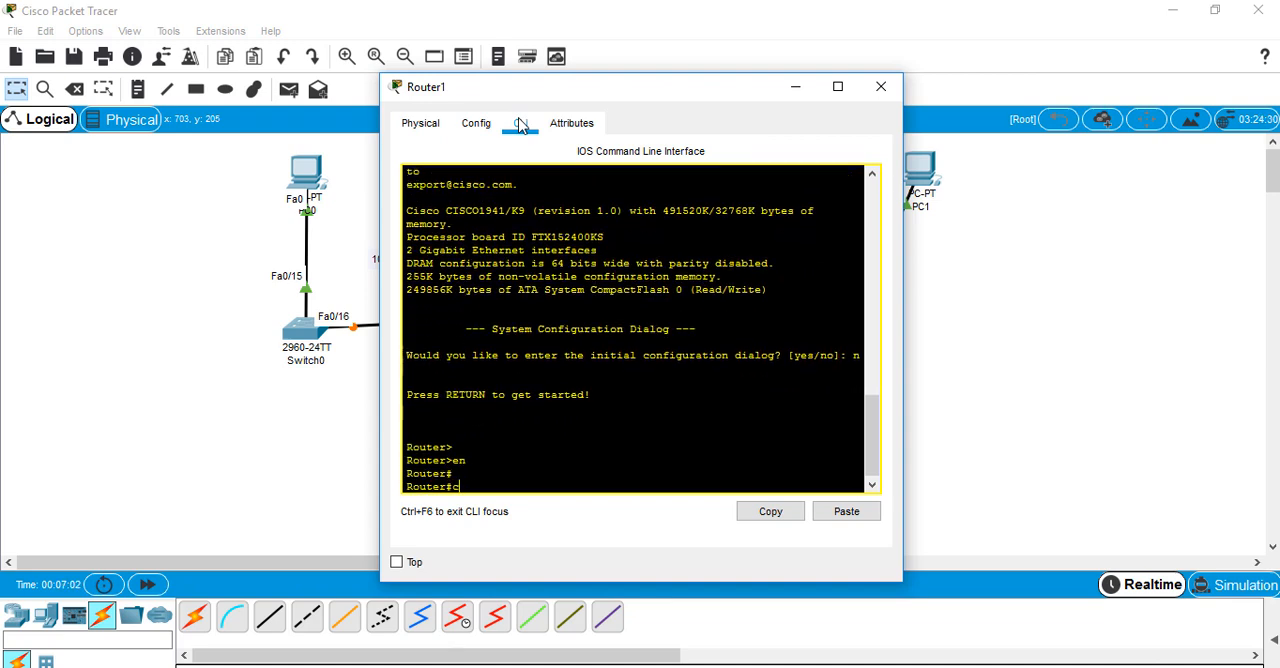
text(onf t)
key(Return)
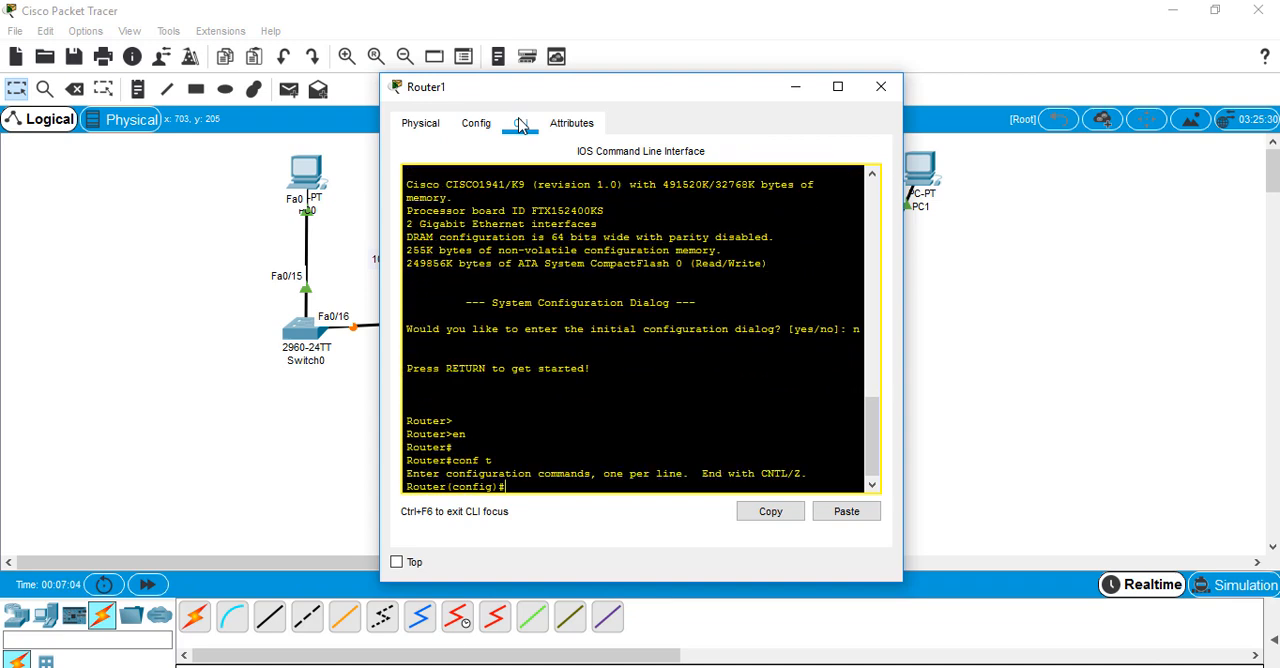
Assign IP address 10.5.2.2 with mask 255.255.255.0 to Router1's interface gi0/1
text(int gi0/1)
key(Return)
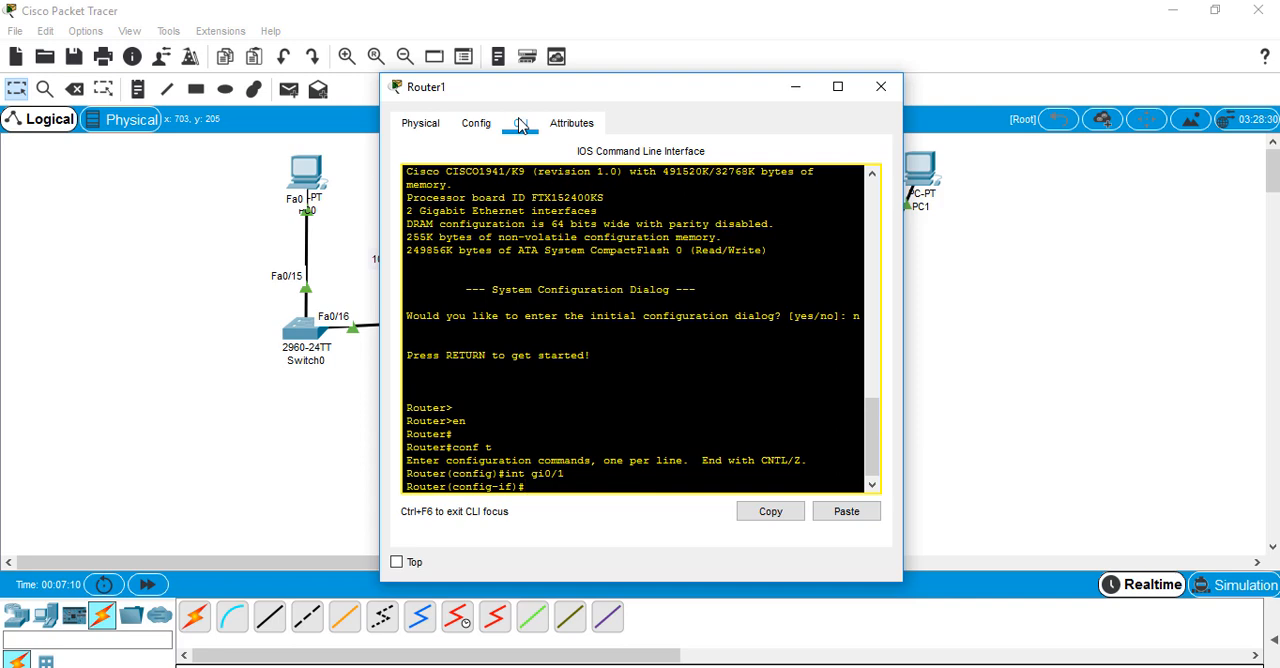
drag(564, 94, 924, 101)
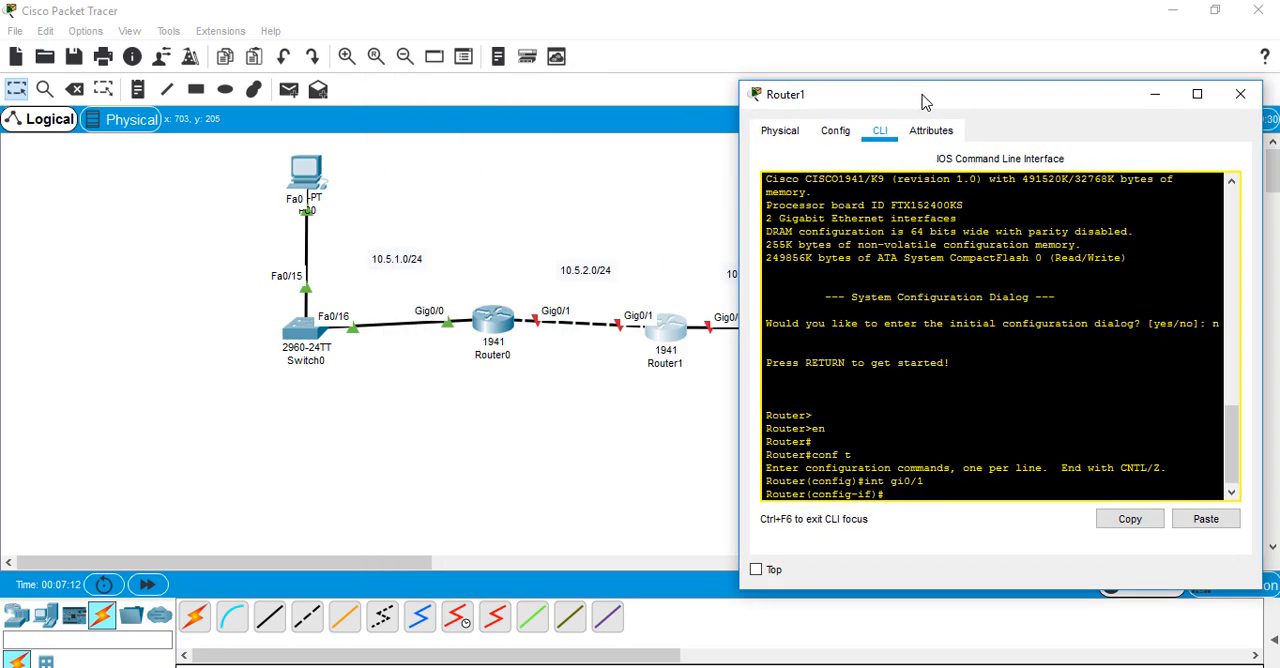
text(ip add)
key(Tab)
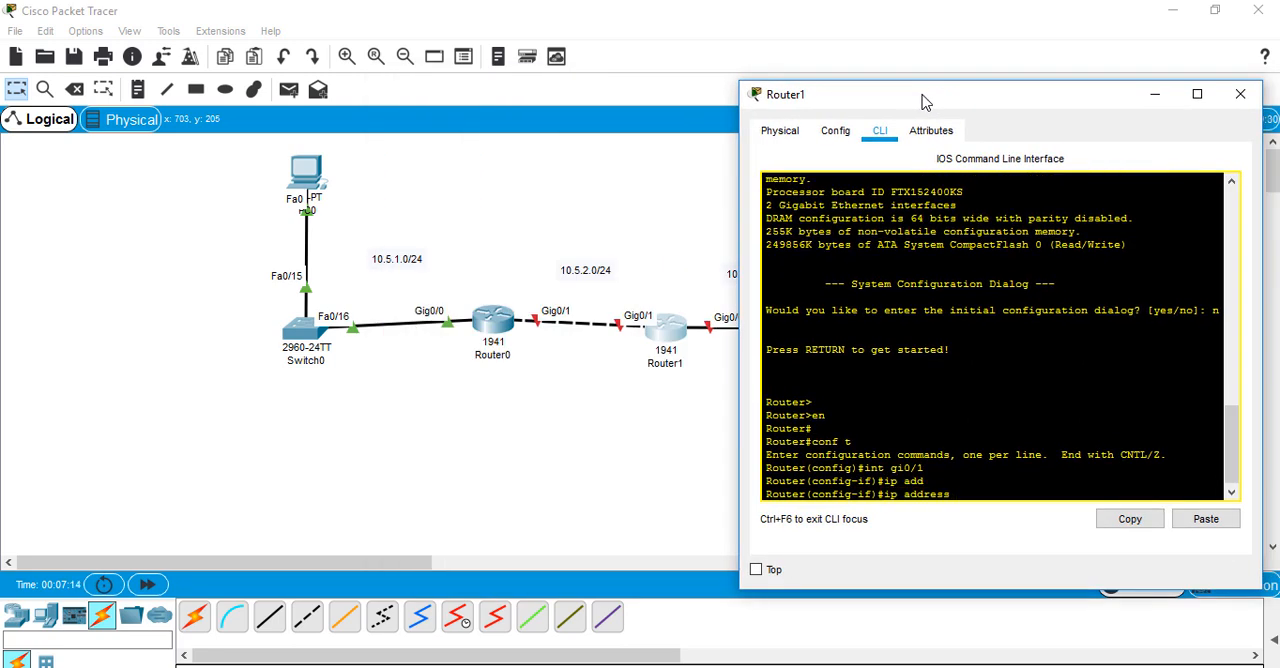
text(10.5.2.2 255.255.255.0)
key(Return)
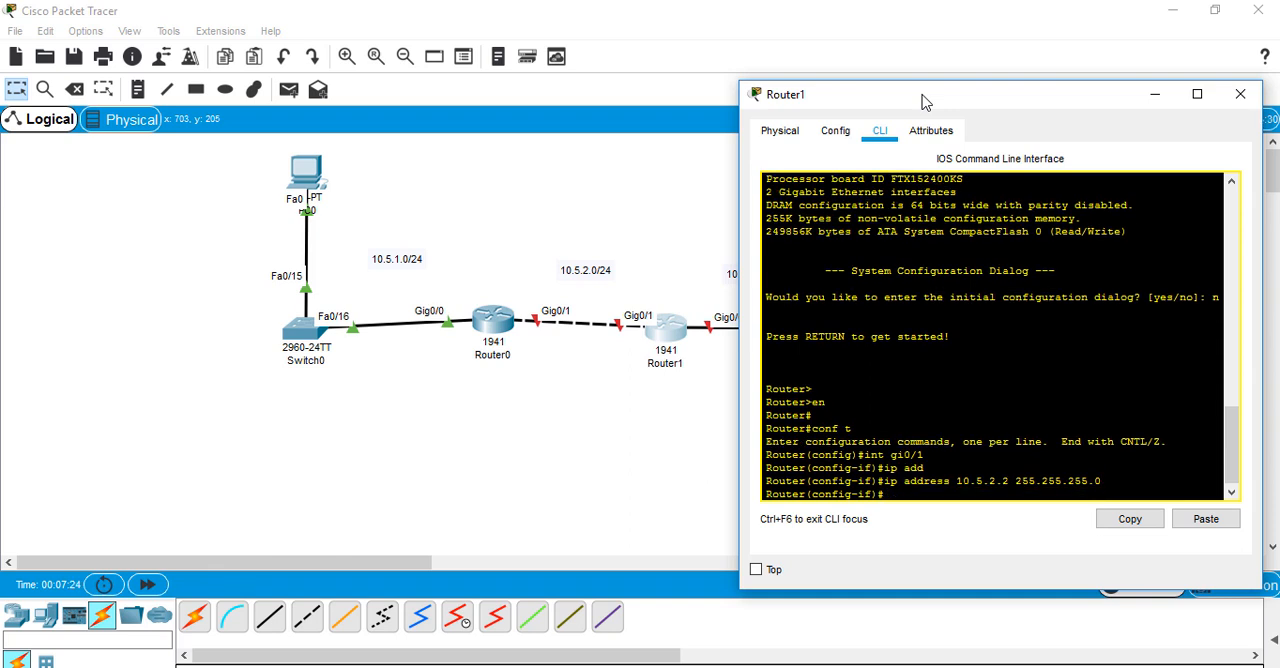
Enable Router1's interface gi0/1 with no shutdown and return to global configuration mode
text(no shu)
key(Tab)
key(Return)
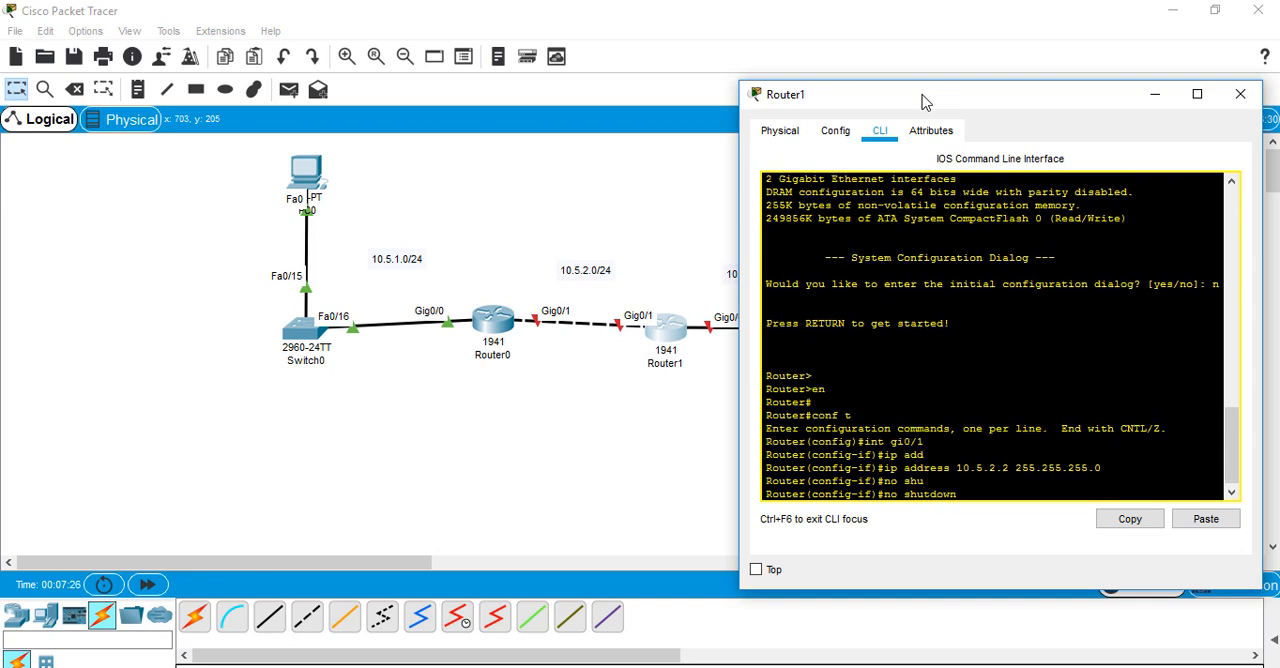
key(Return)
key(Return)
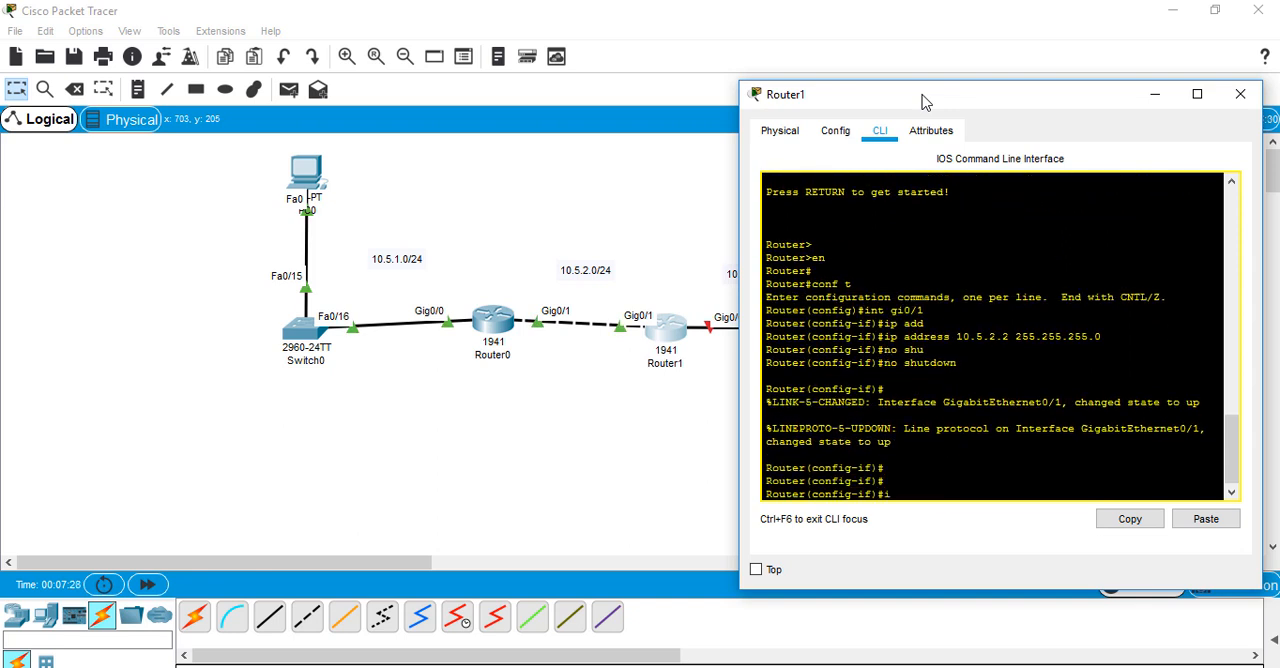
text(ex)
key(Return)
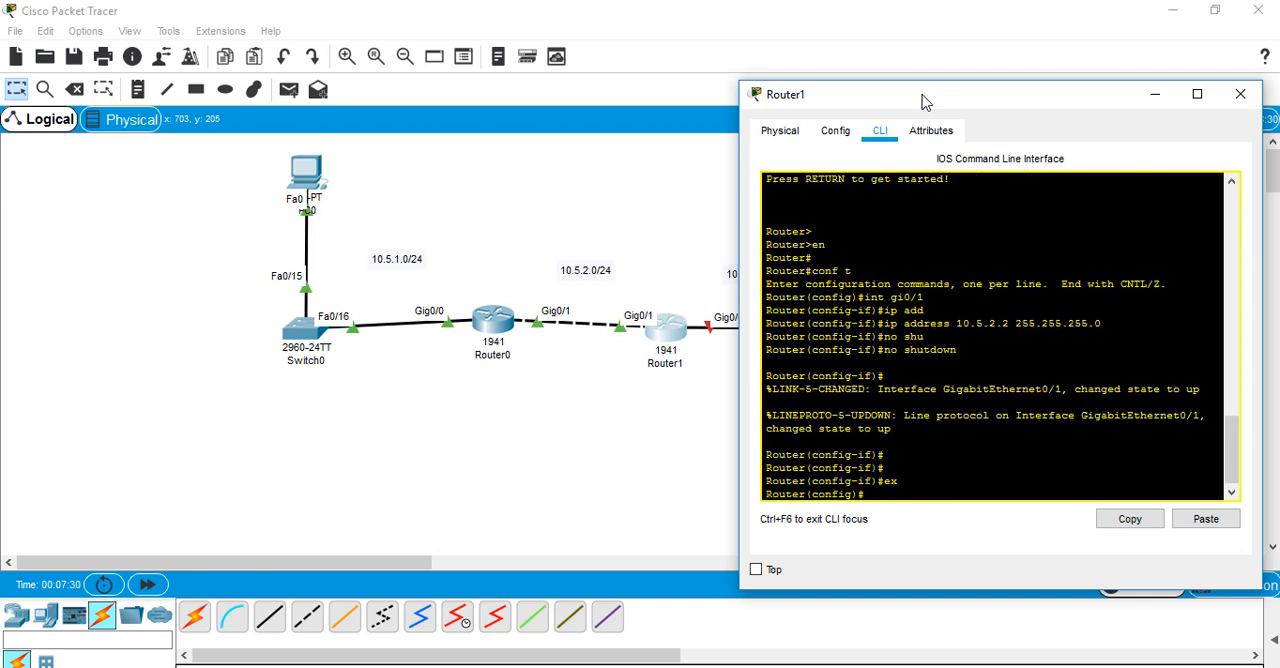
Assign IP address 10.5.3.1 with mask 255.255.255.0 to Router1's interface gi0/0
text(intgi0/)
key(Left)
key(Left)
key(Left)
key(Return)
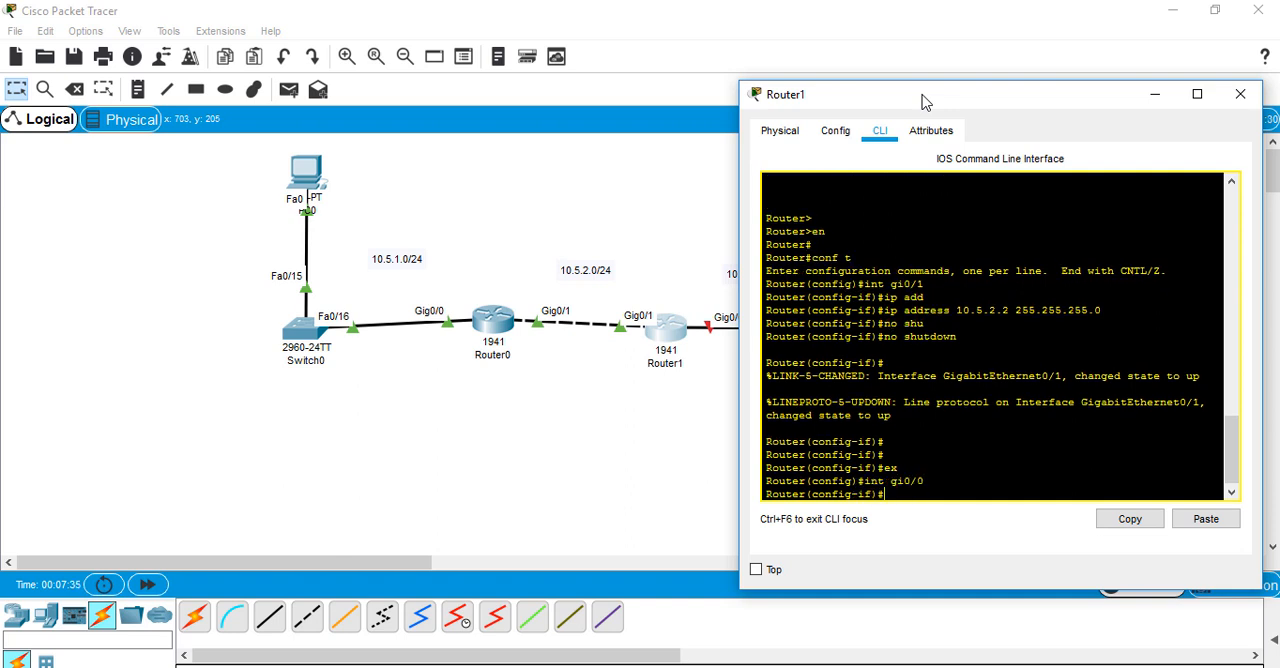
text(ip add)
key(Tab)
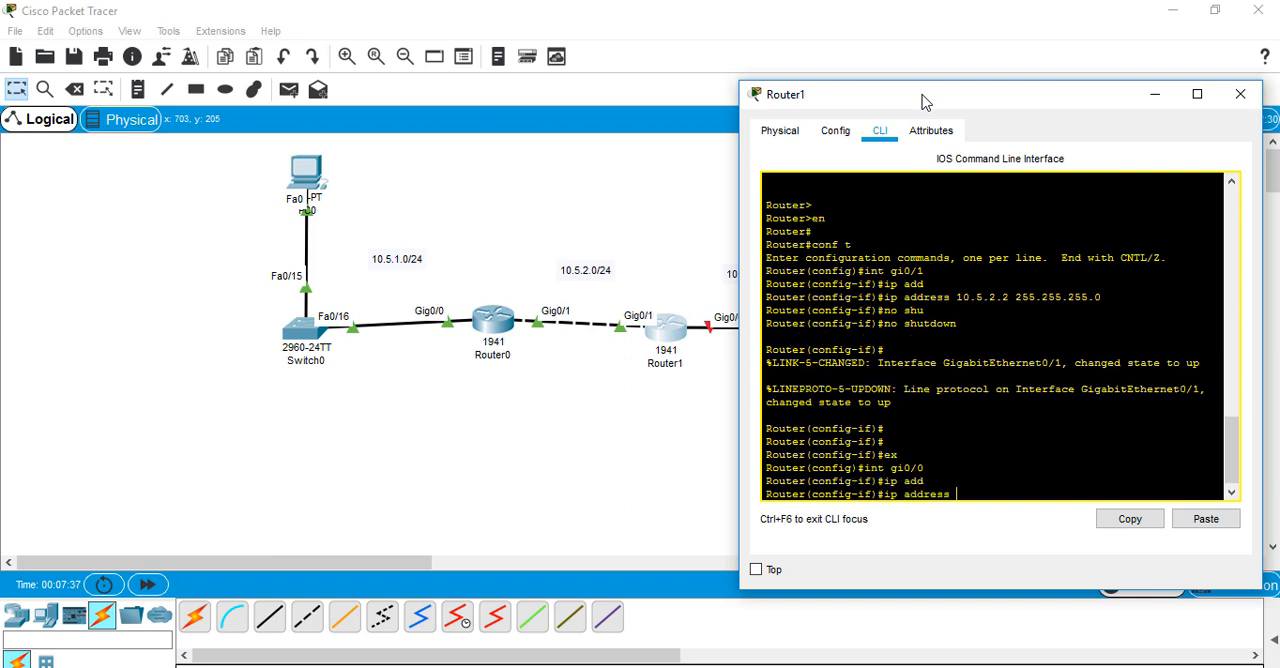
text(10.5.3.1 255.255.255.0)
key(Return)
Enable Router1's interface gi0/0 with no shutdown
text(nfig-if)#n)
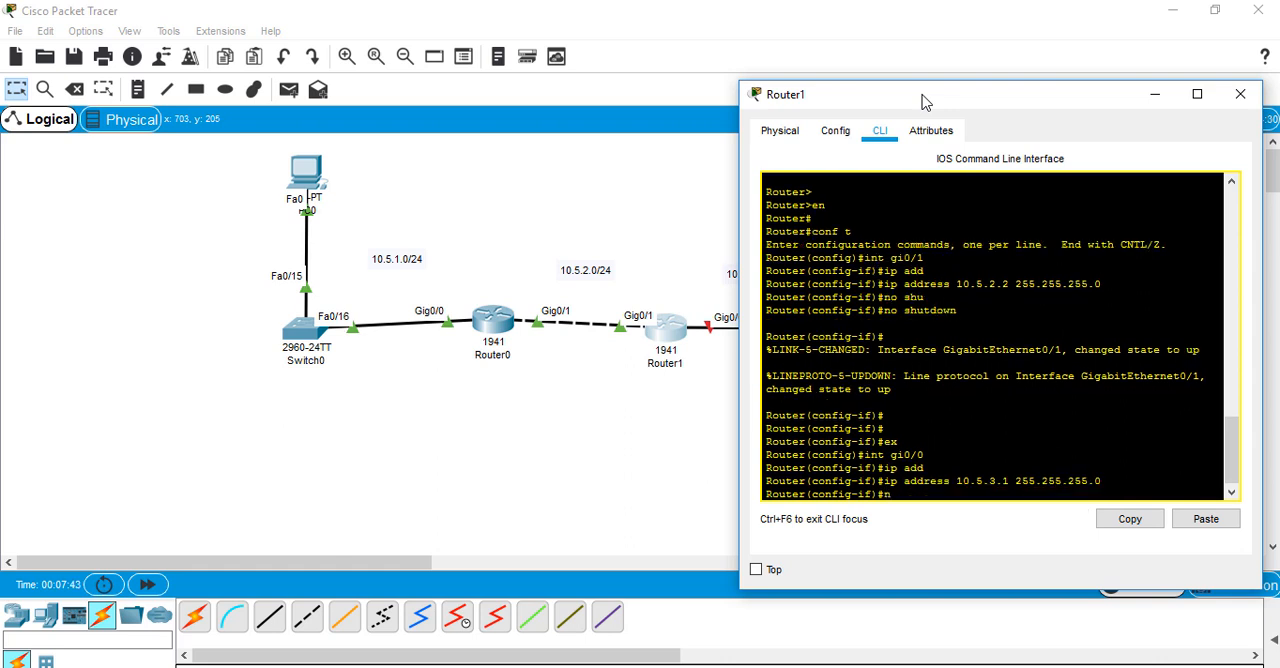
text(o shu)
key(Tab)
key(Return)
key(Return)
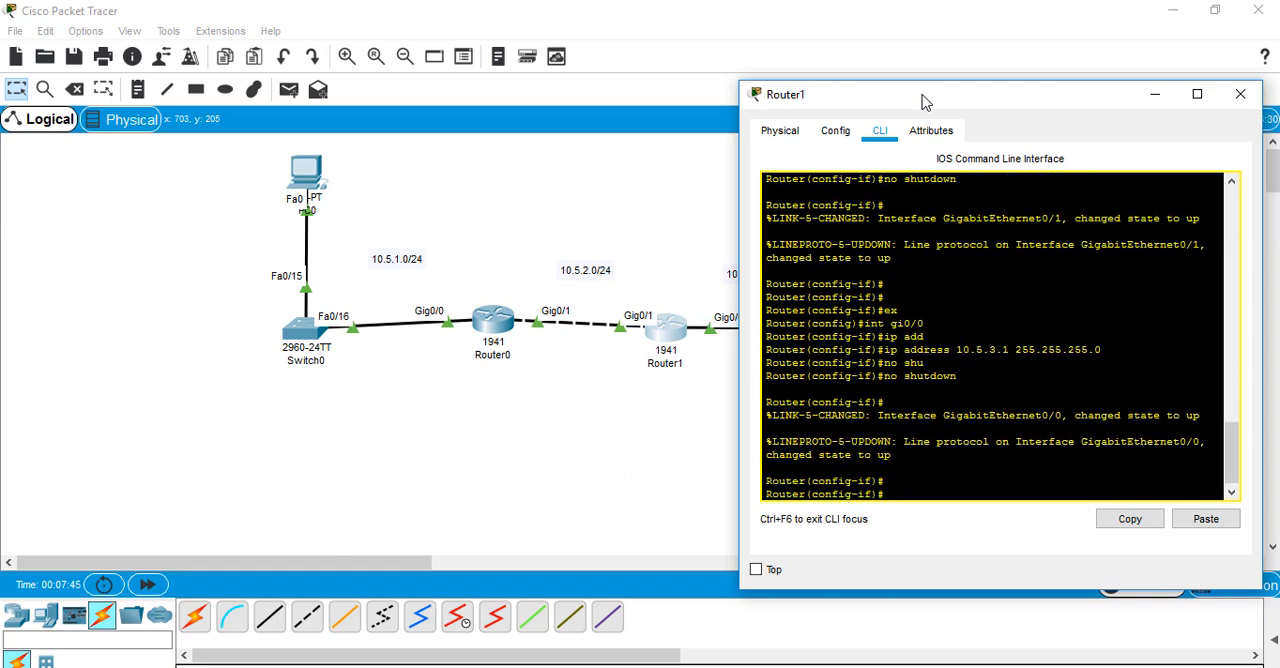
key(Return)
drag(931, 103, 477, 153)
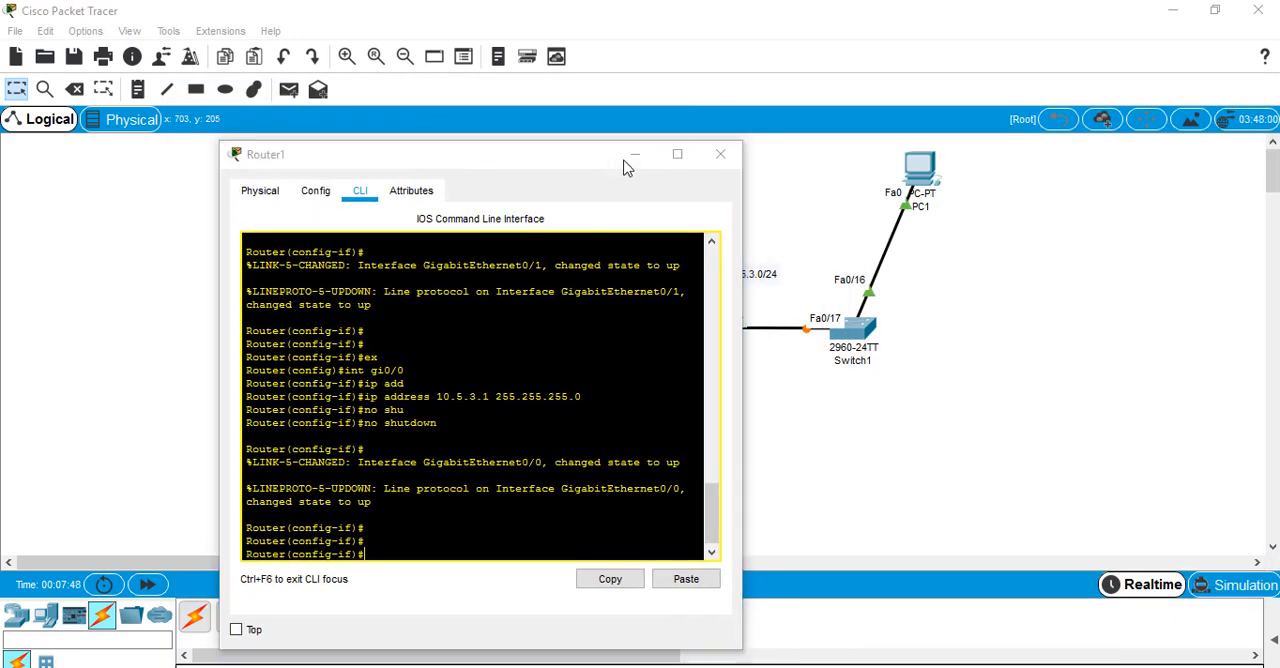
click(634, 155)
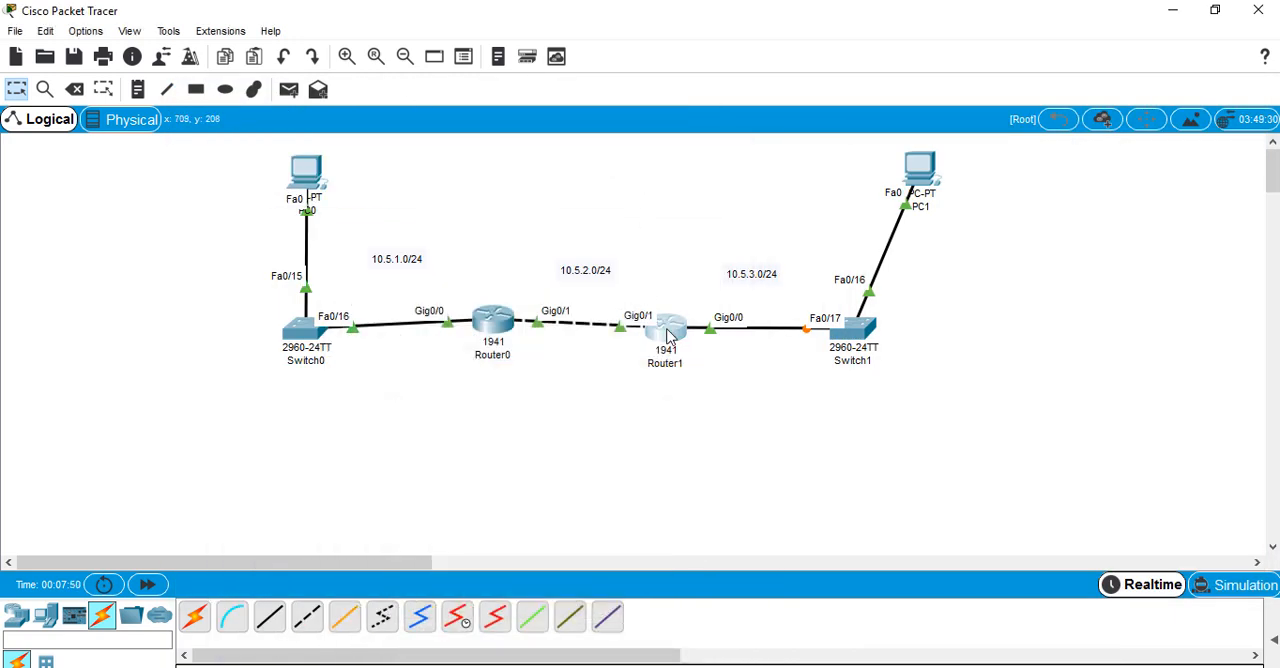
click(668, 337)
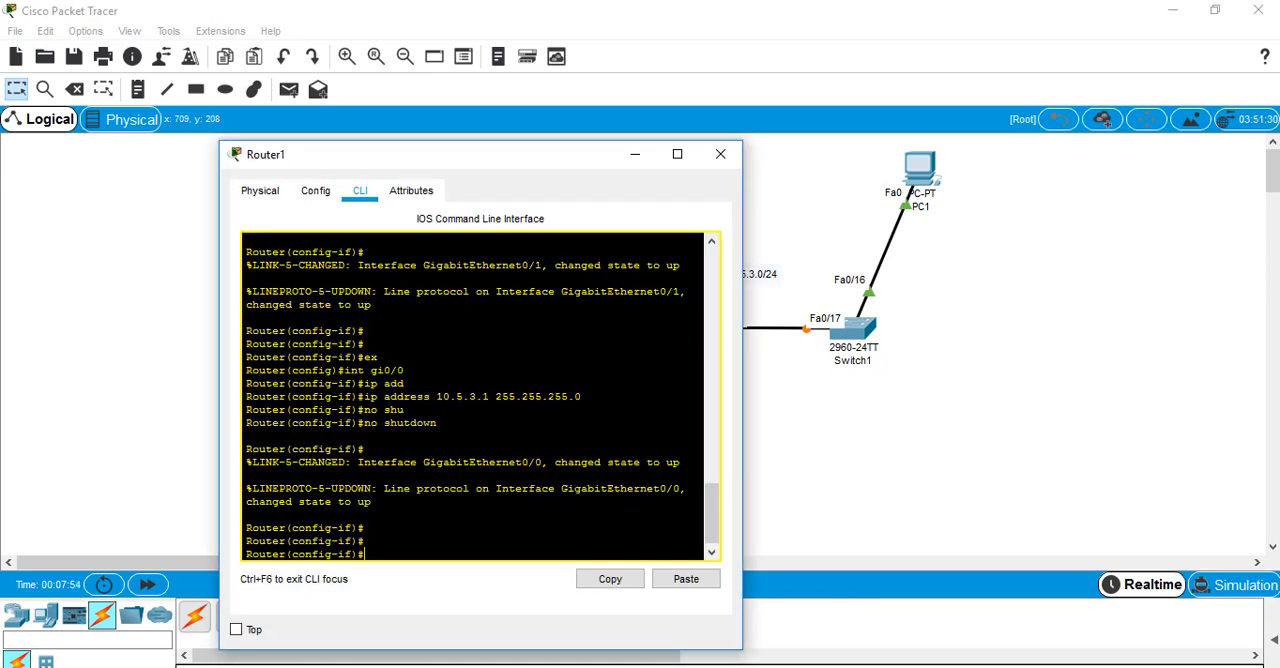
Exit Router1's configuration mode to the privileged prompt and display its full routing table with show ip route
key(Return)
key(ctrl+z)
key(Return)
key(Return)
text(sh)
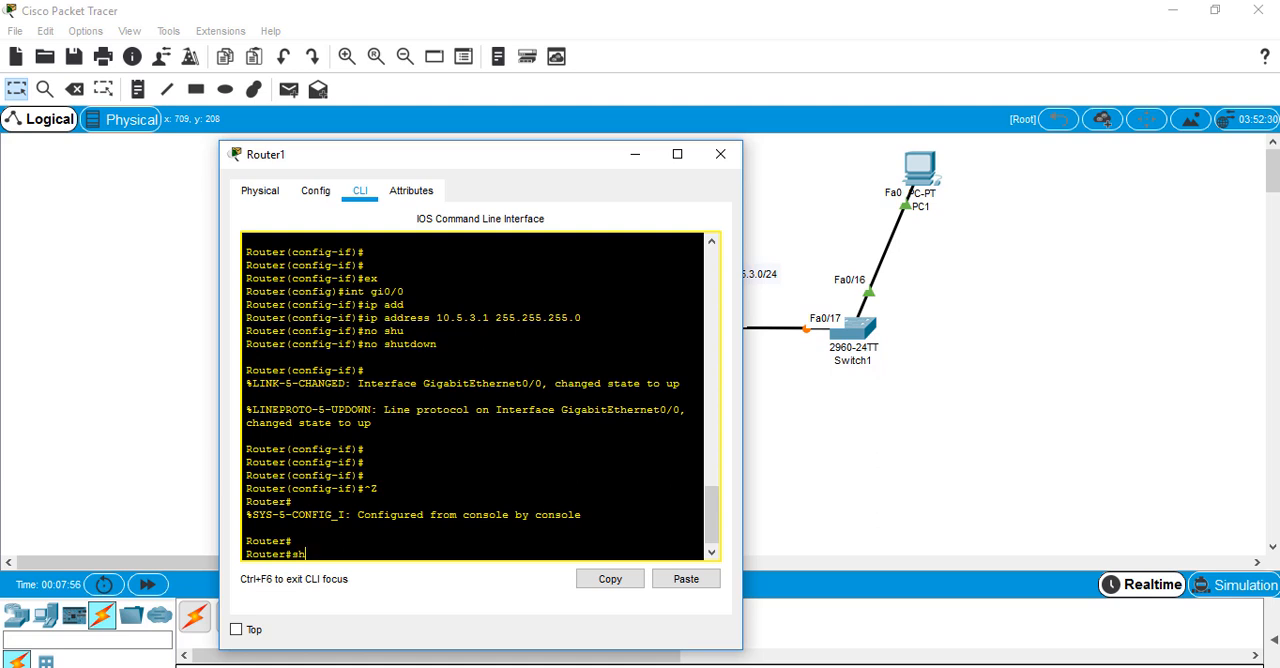
text(ow ipr)
text(rou)
key(Tab)
key(Return)
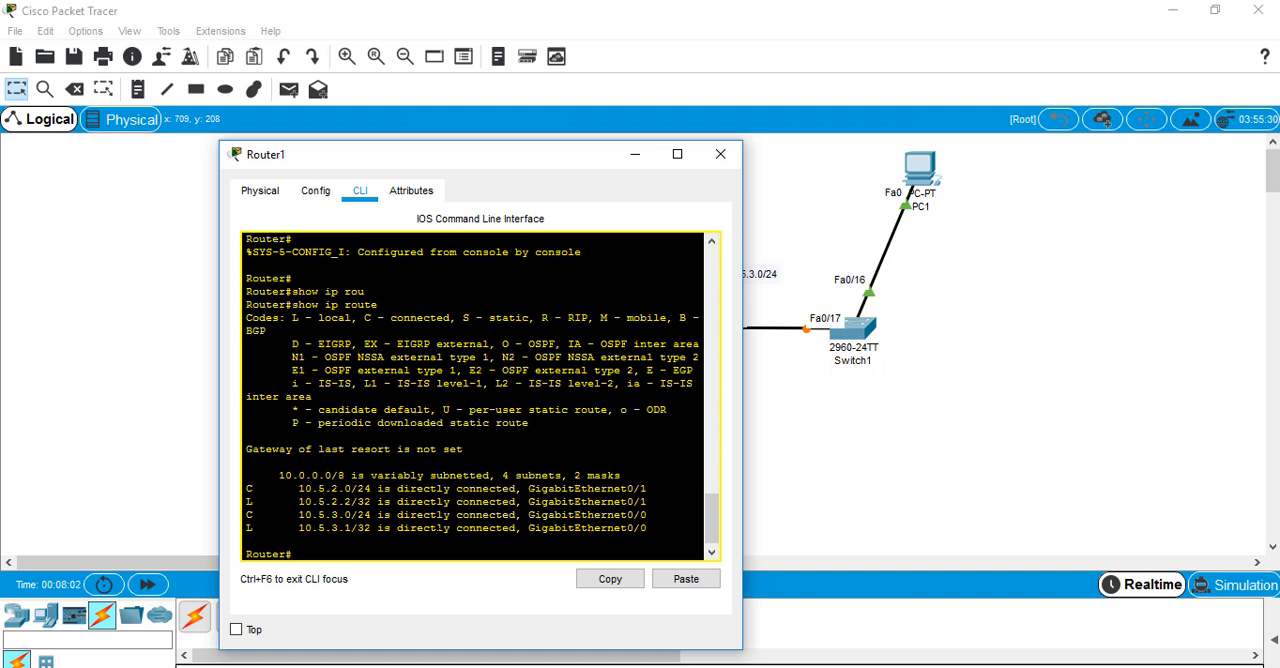
Check Router1 for static routes with show ip route static
key(Up)
text(ste s)
key(Tab)
key(Return)
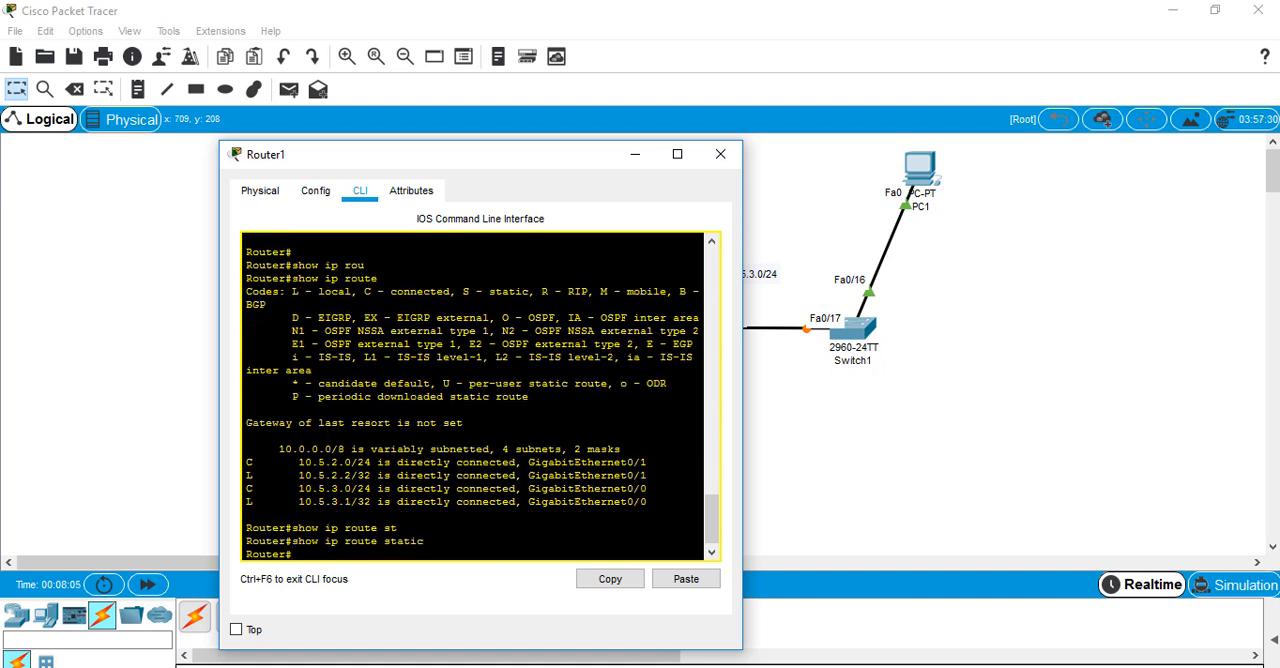
Switch to the 12.ripv2.pdf lab sheet in Adobe Acrobat Reader and read the instructions about static routes and testing pings
key(alt+Tab)
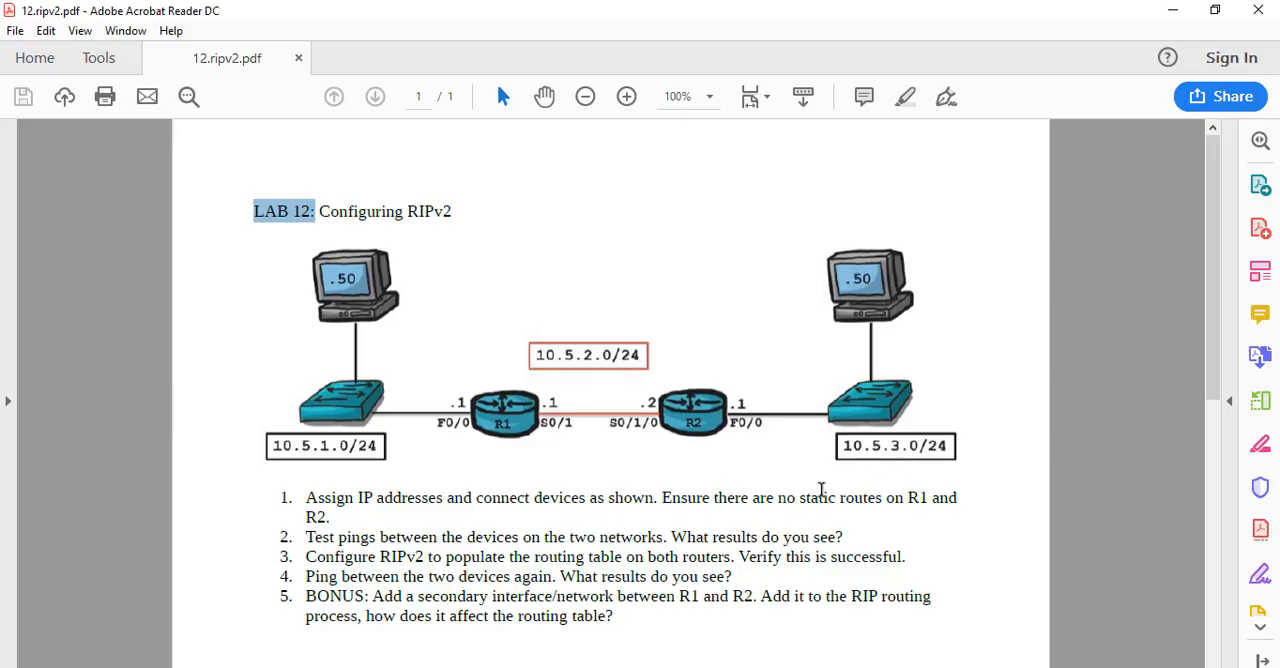
click(796, 496)
drag(812, 495, 858, 497)
click(647, 479)
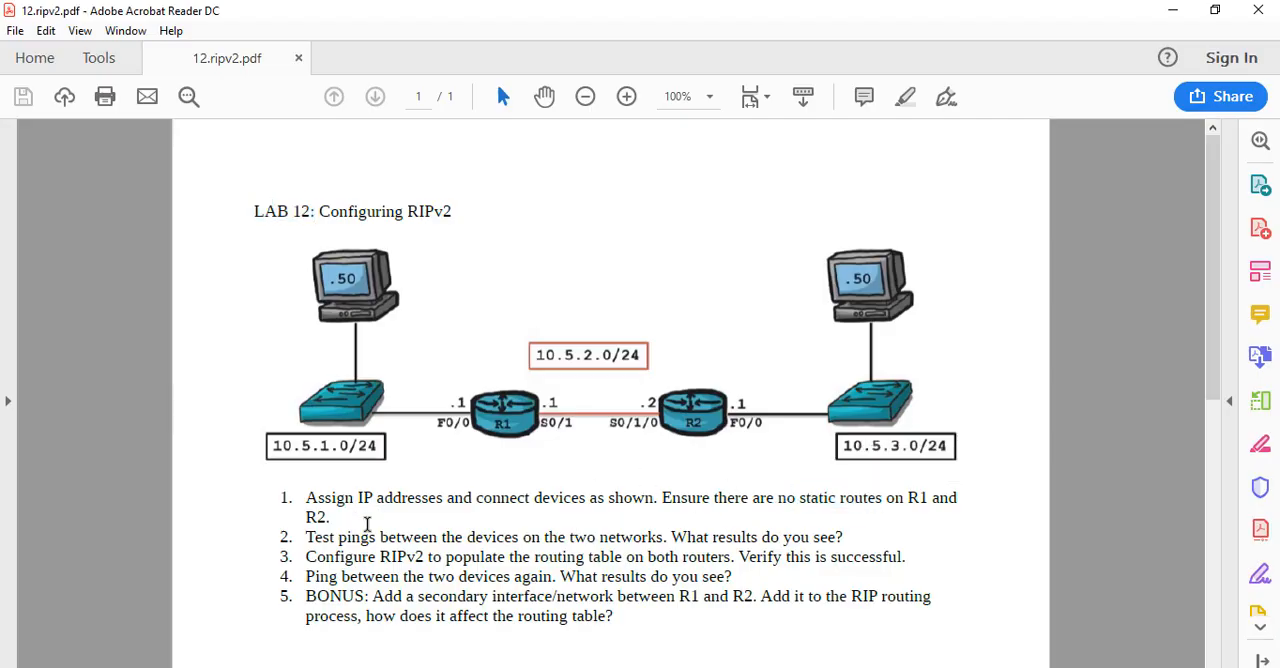
drag(310, 540, 838, 537)
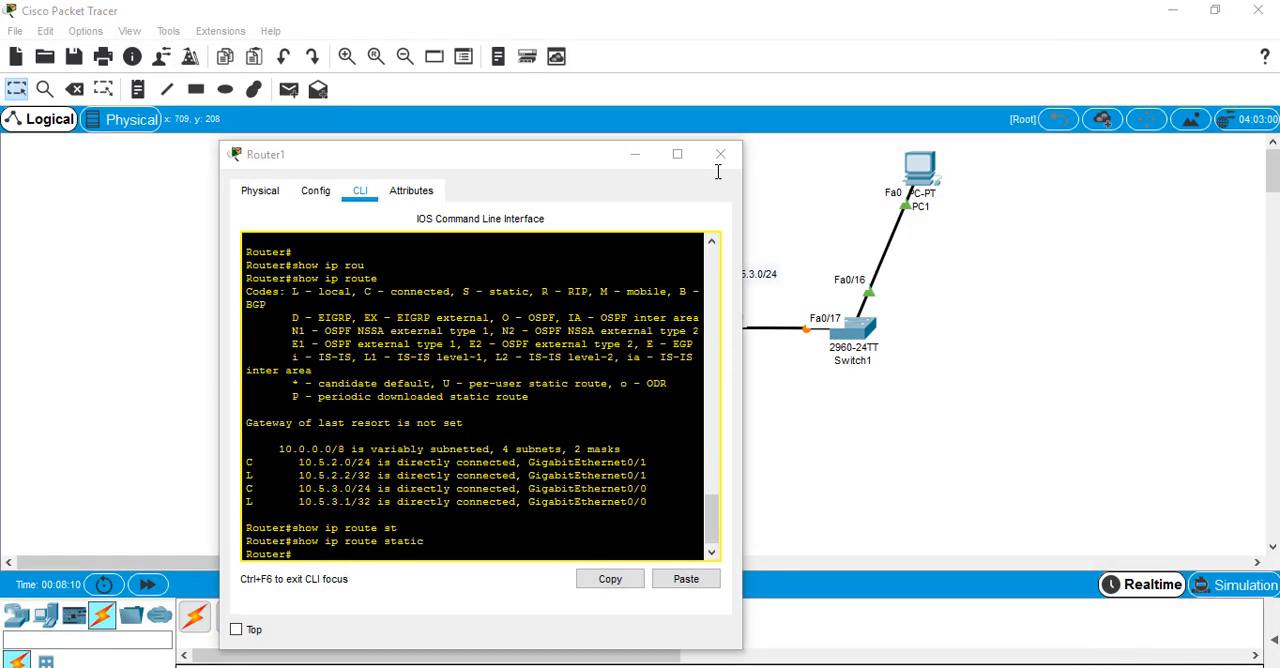
Switch back to Cisco Packet Tracer and give PC1 the static IP address 10.5.3.2 with subnet mask 255.255.255.0
click(726, 160)
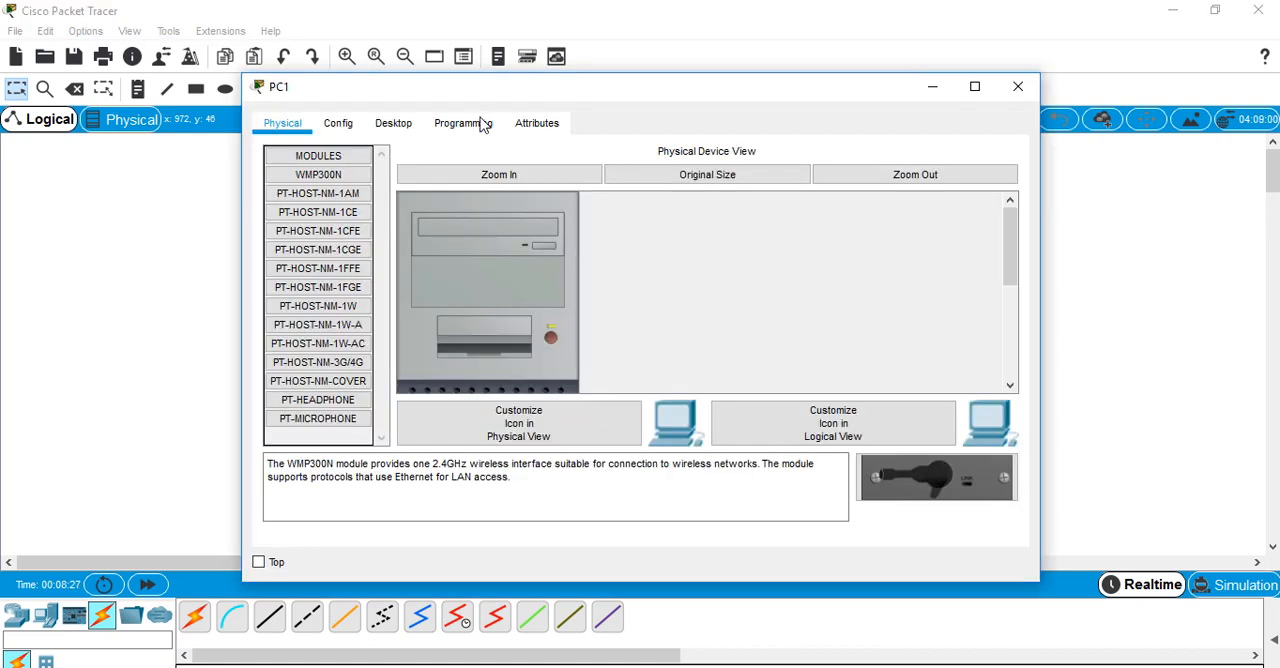
click(396, 125)
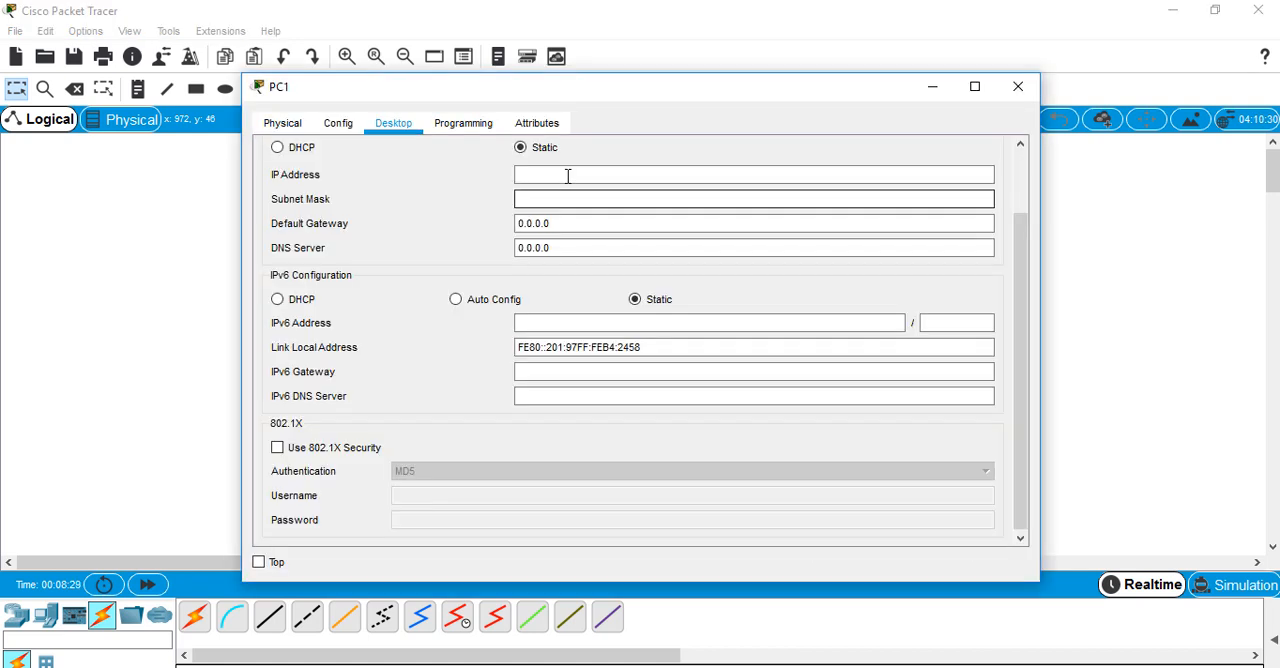
click(567, 176)
text(10)
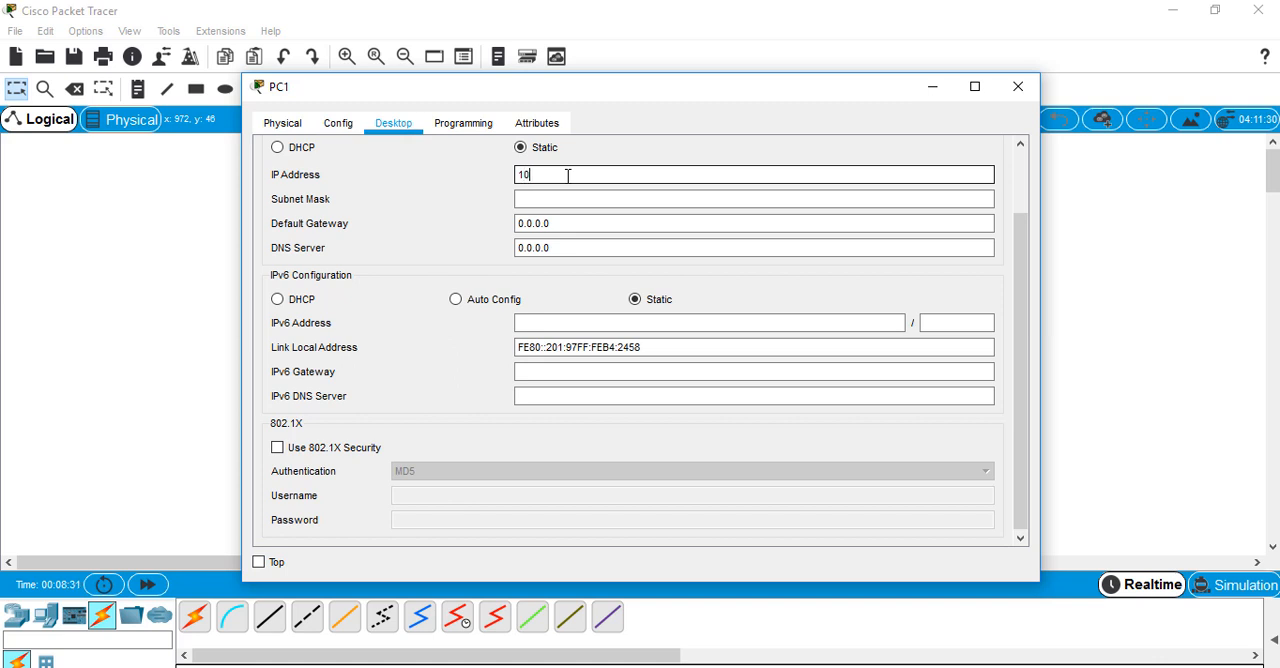
text(.5.3.2)
key(Tab)
text(255.25)
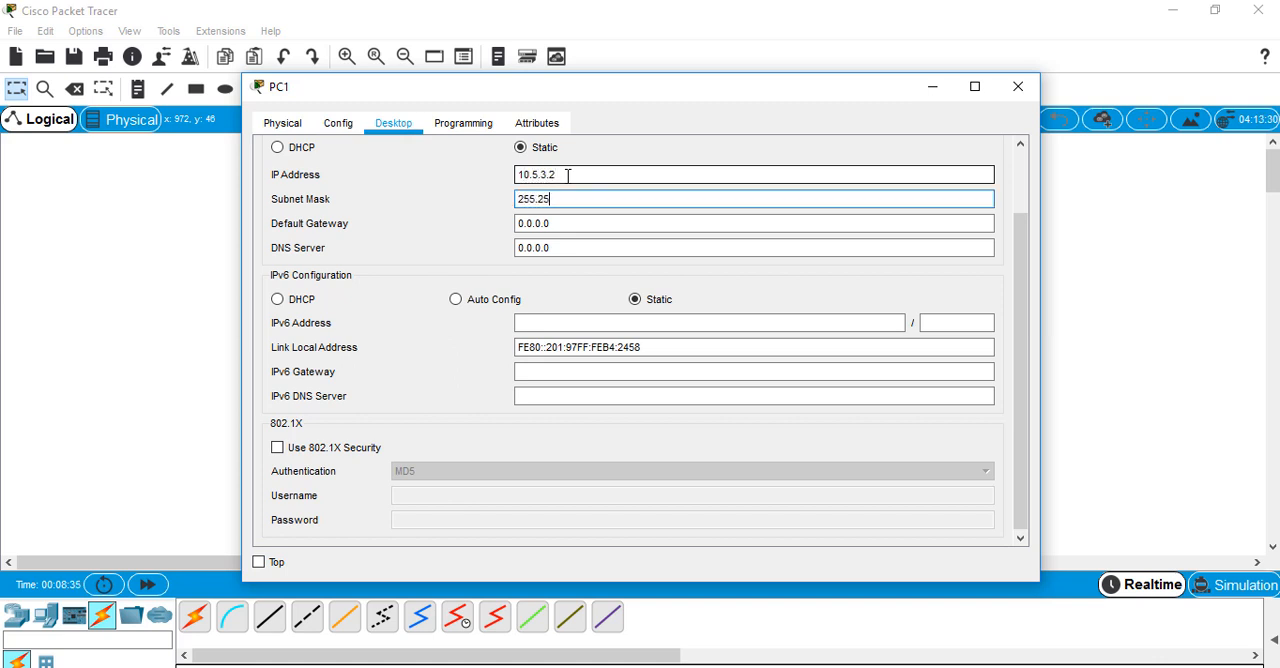
text(5.255.0)
Set PC1's default gateway to 10.5.3.1 and close its device window
key(Tab)
text(1)
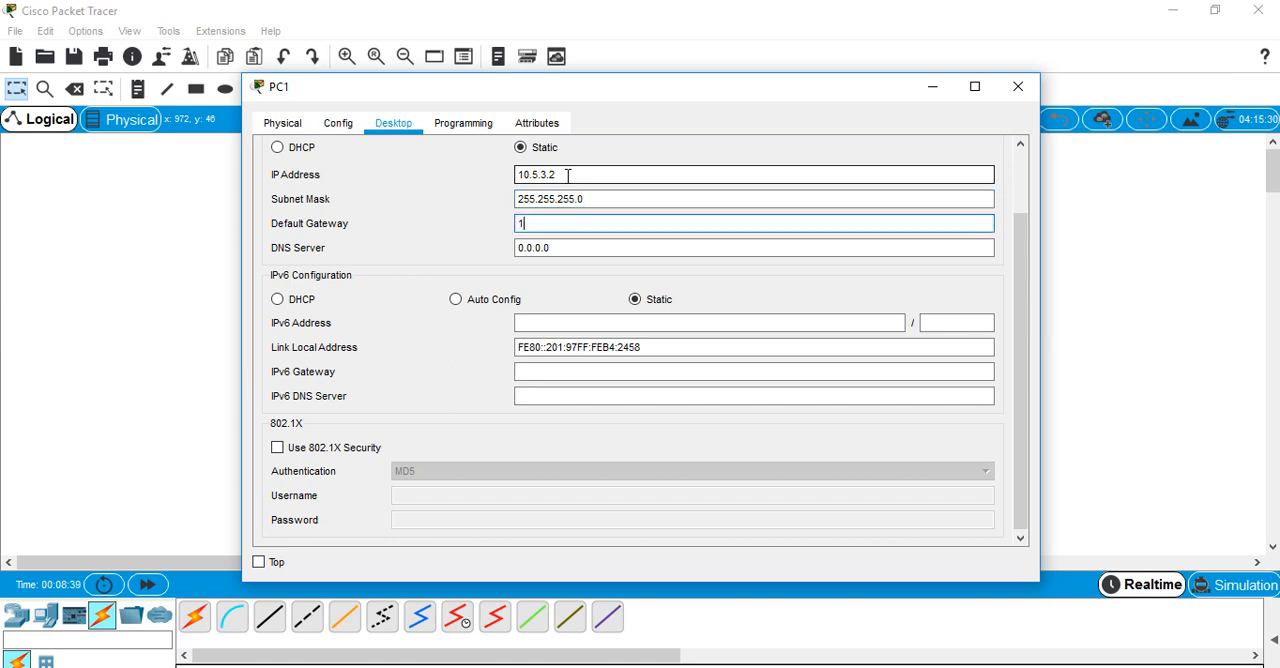
text(0.5.3.1)
click(1008, 92)
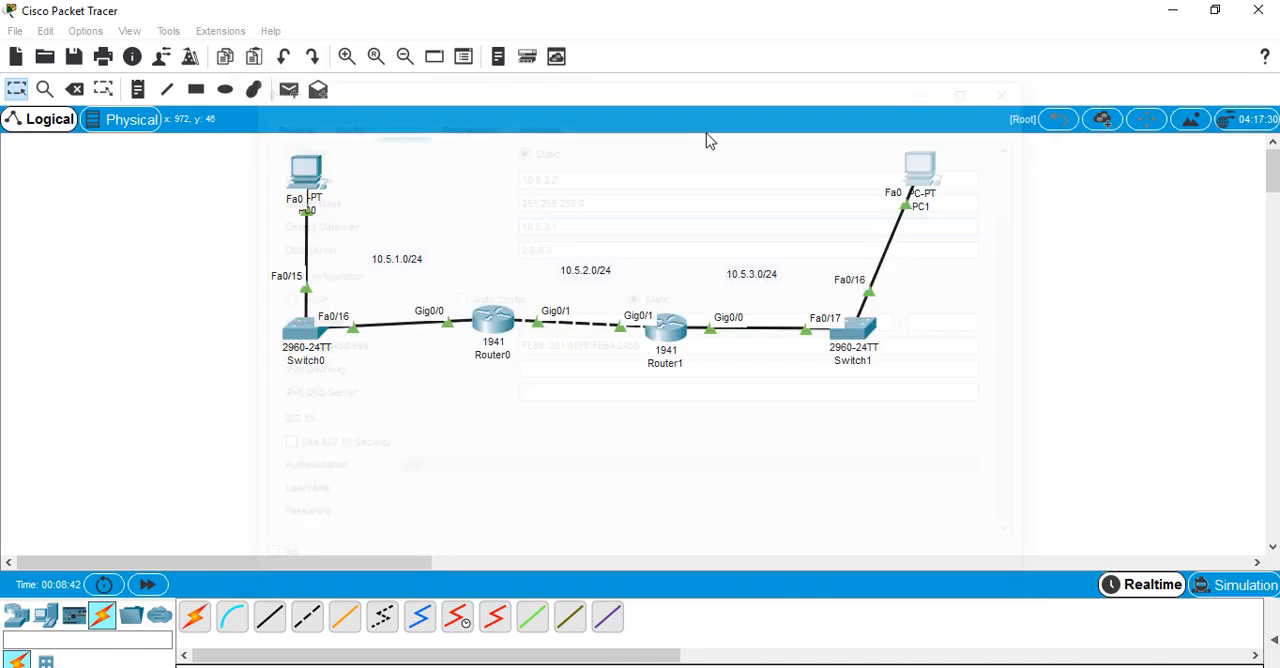
Give PC0 the static IP address 10.5.1.2 with subnet mask 255.255.255.0
click(305, 182)
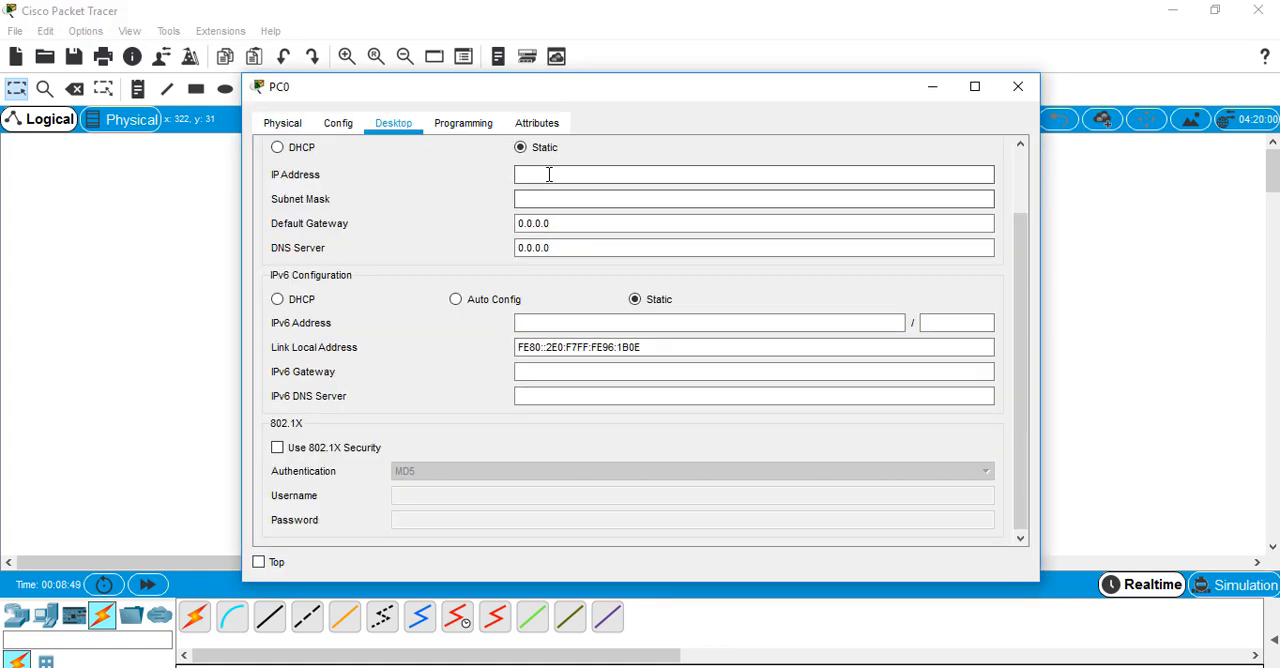
click(549, 174)
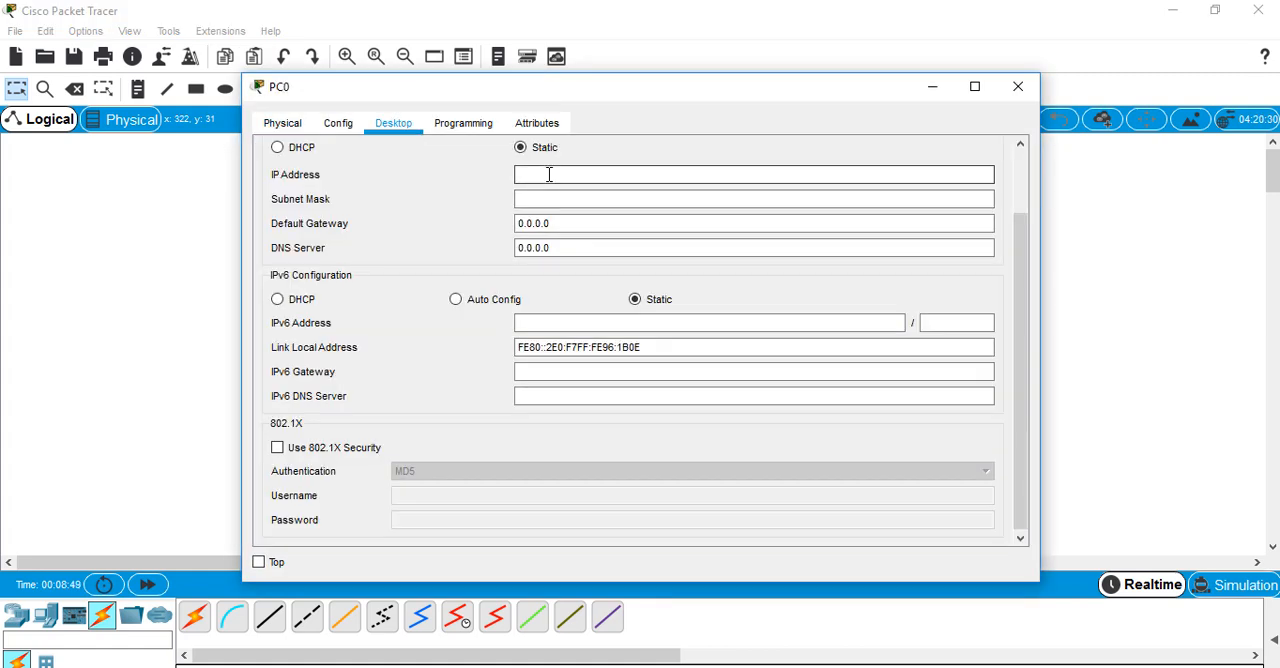
text(10.5)
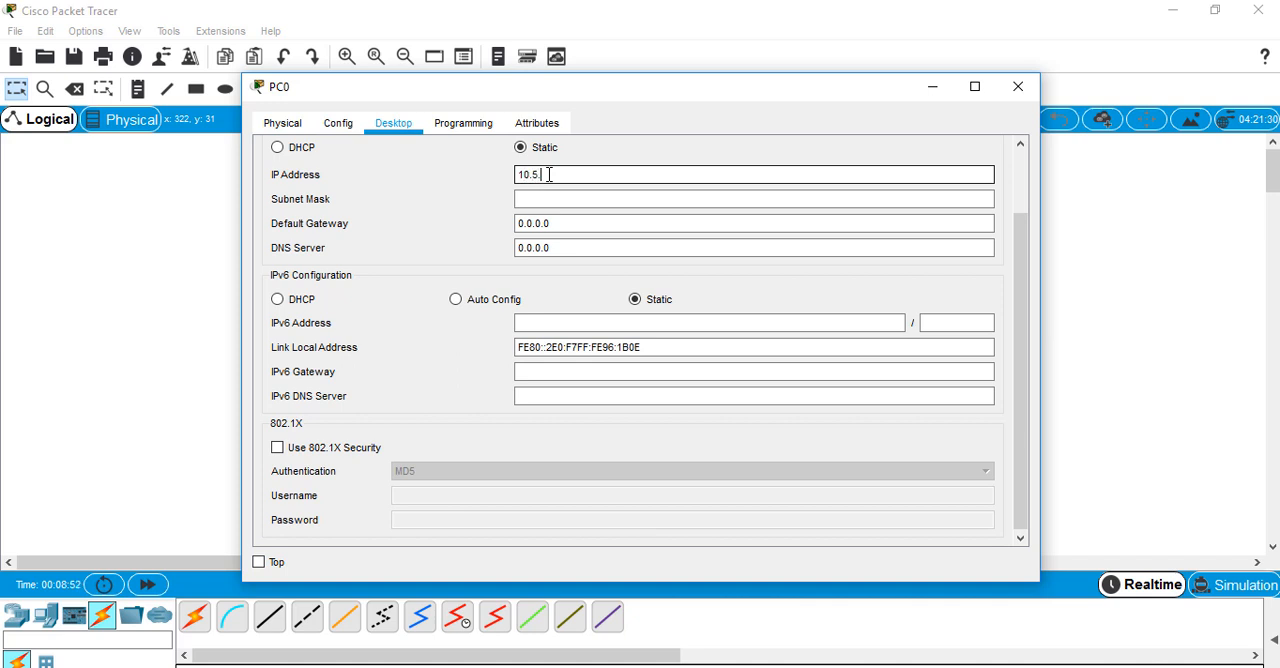
text(.1)
key(Tab)
text(2)
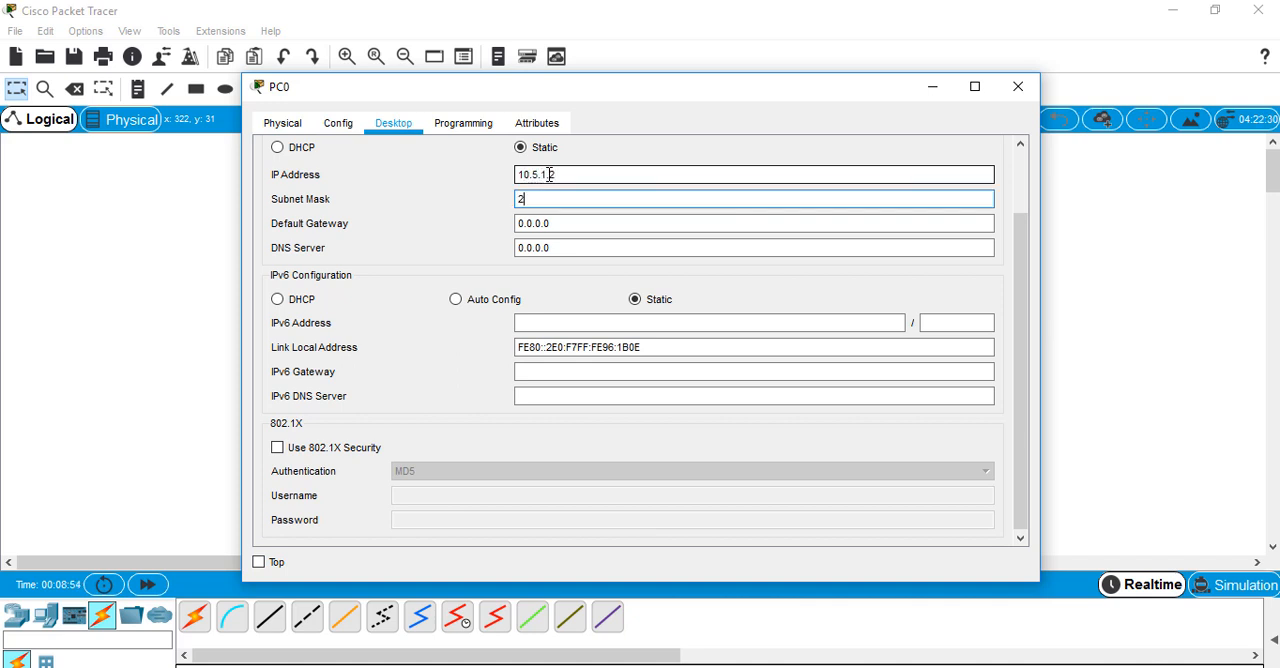
text(55.255.255)
text(.0)
Set PC0's default gateway to 10.5.1.1 and close its IP configuration
key(Tab)
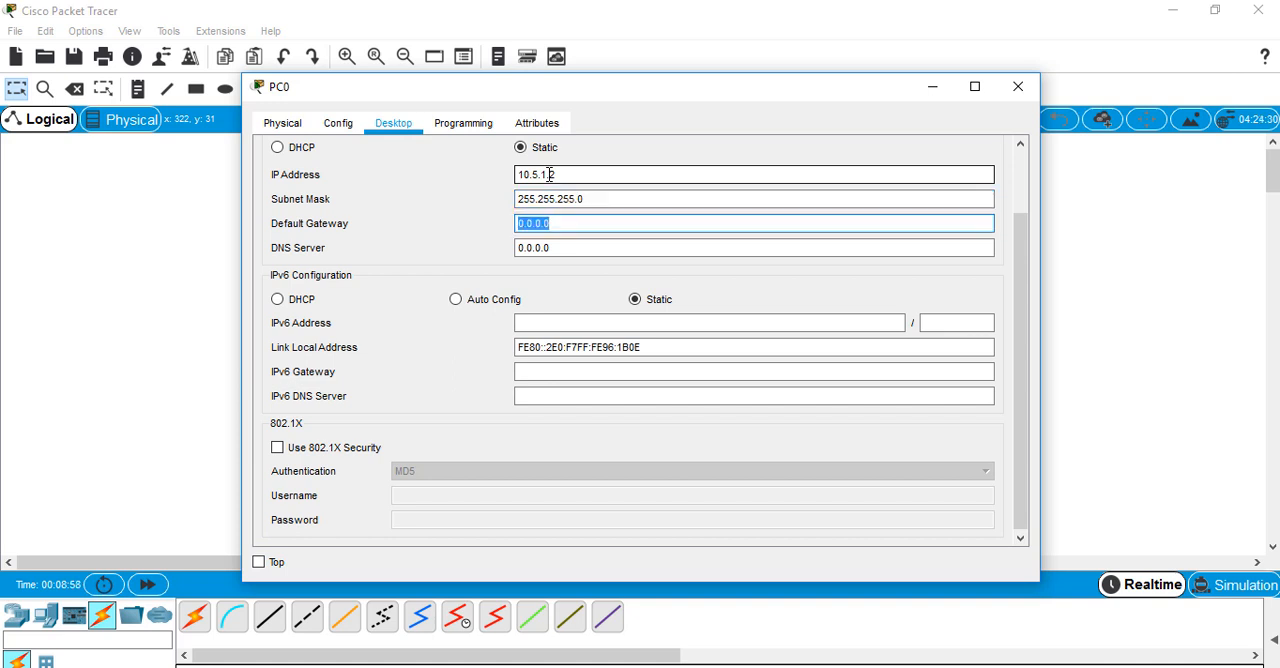
text(10.5.1.1)
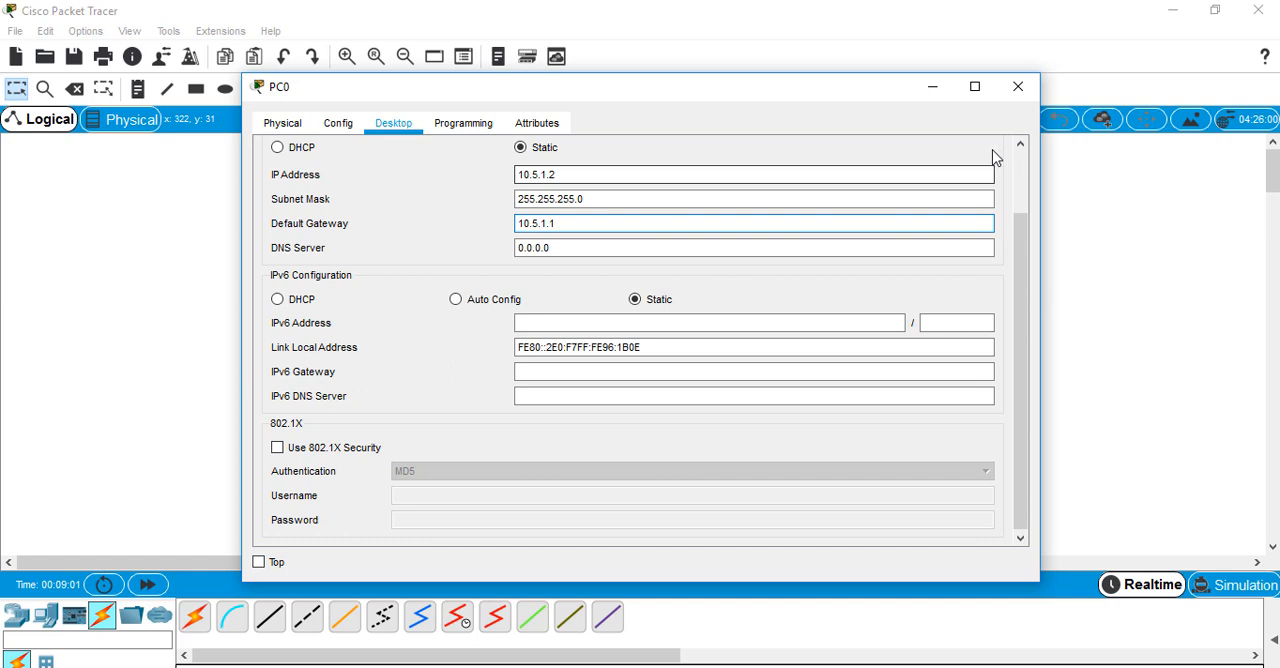
scroll(993, 157, up, 2)
click(993, 157)
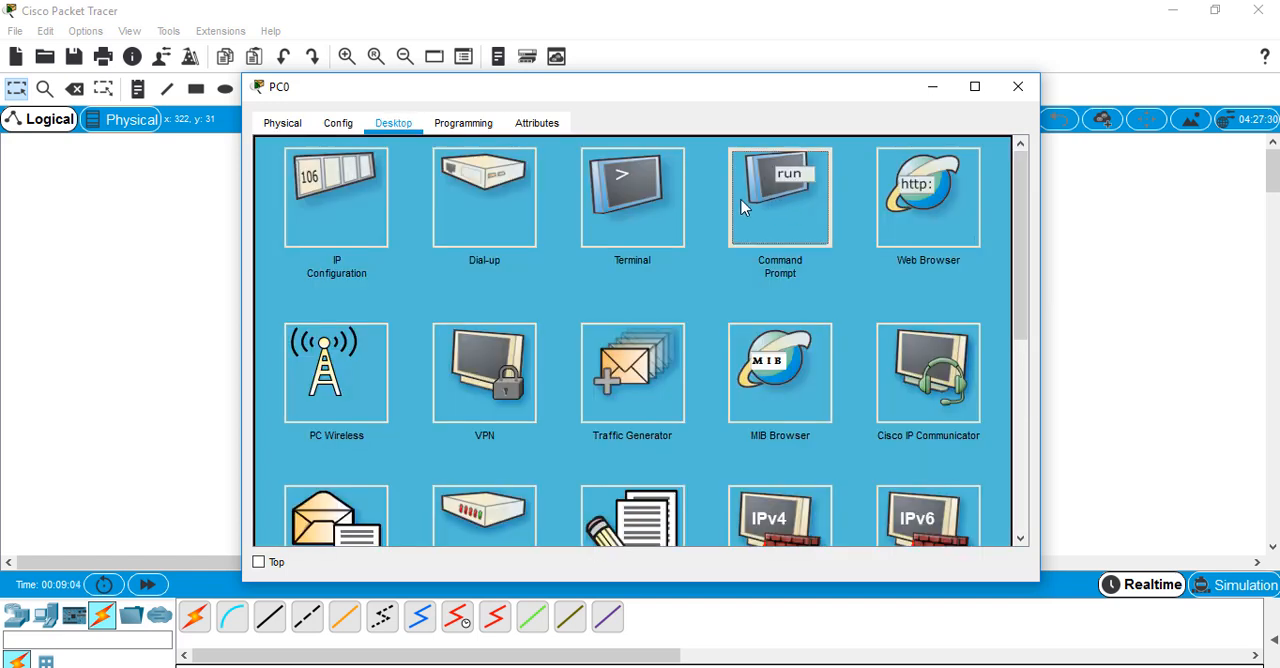
Test connectivity from PC0's Command Prompt by pinging PC1 at 10.5.3.2
click(742, 207)
text(ping 10.5.3)
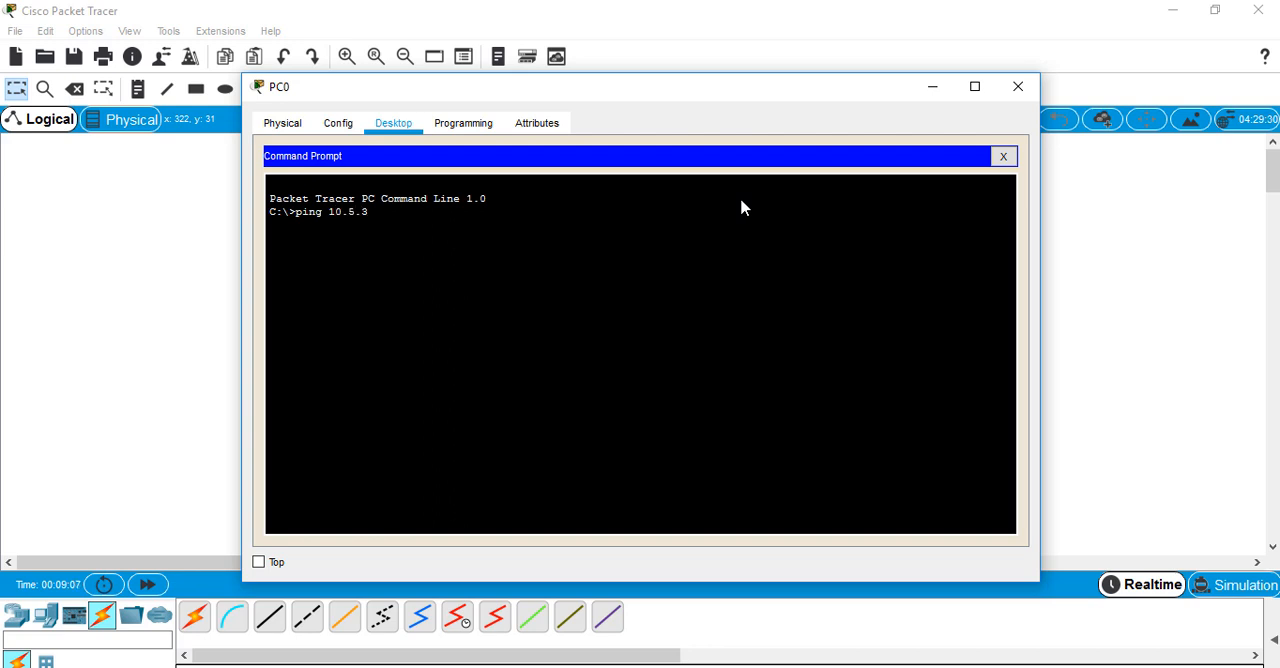
text(.2)
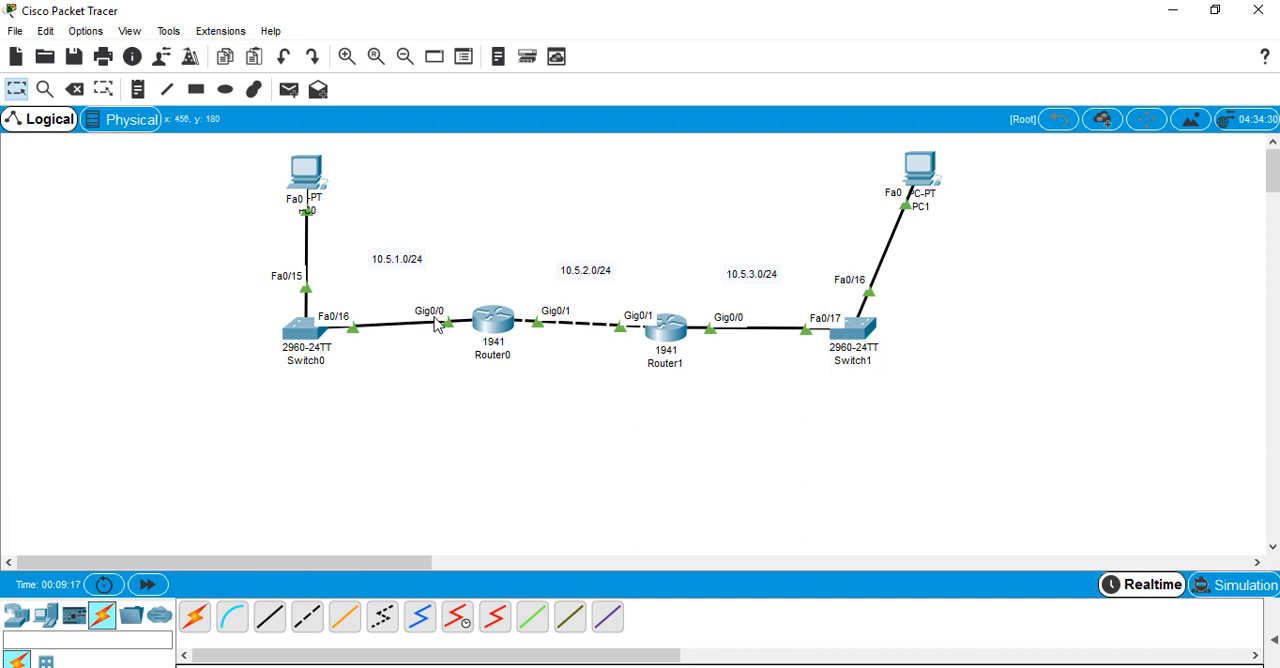
Rerun PC0's previous ping with the third octet of the target address changed to 1
click(310, 180)
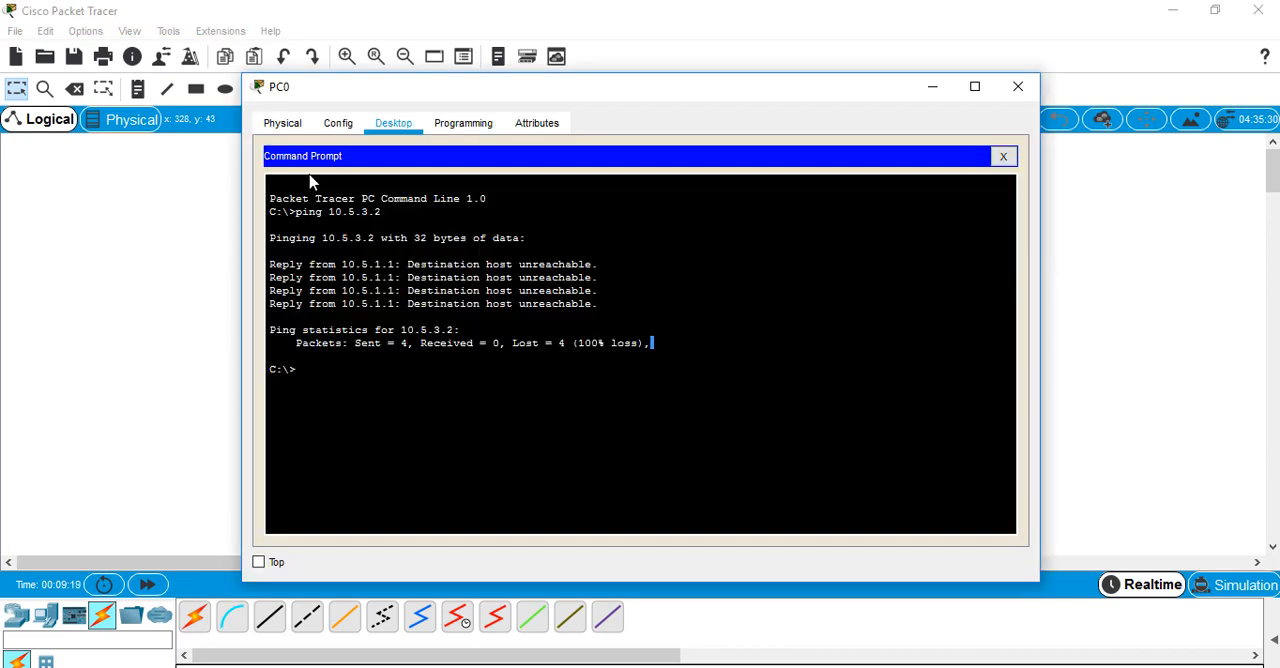
key(Up)
key(Left)
key(Left)
key(BackSpace)
text(1)
key(Return)
drag(574, 421, 574, 435)
click(20, 343)
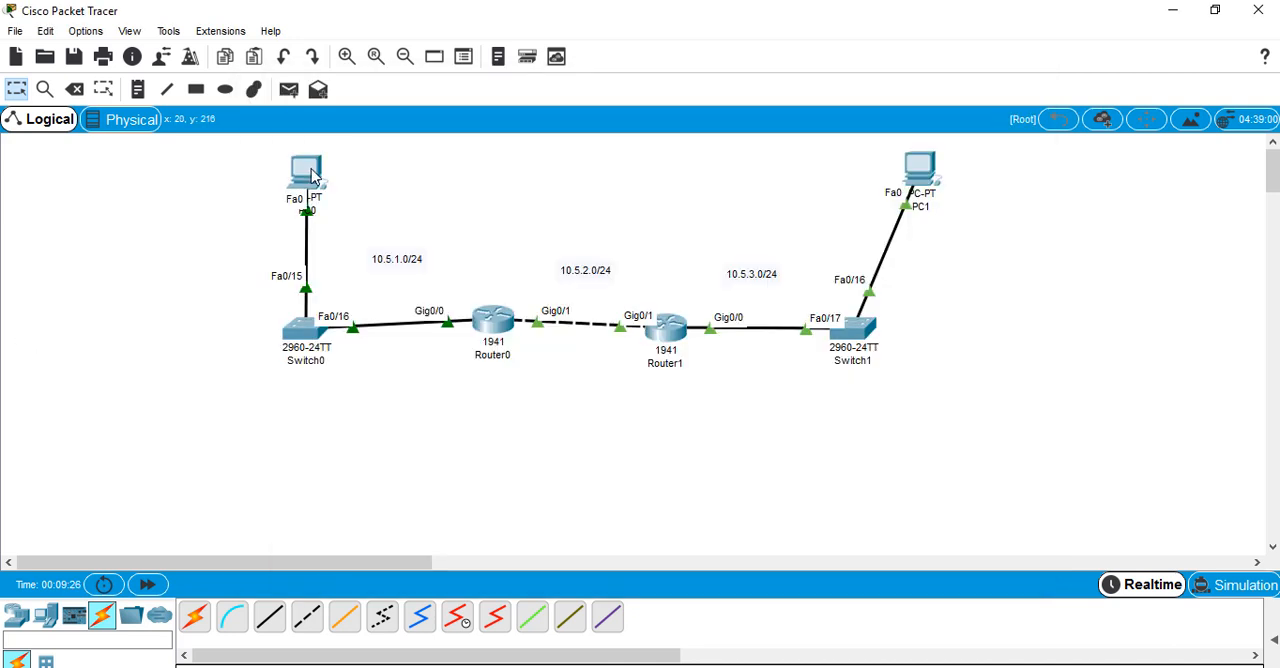
Switch to the lab PDF in Adobe Acrobat Reader and read task 3 about configuring RIPv2 on both routers
click(313, 176)
click(84, 312)
click(675, 666)
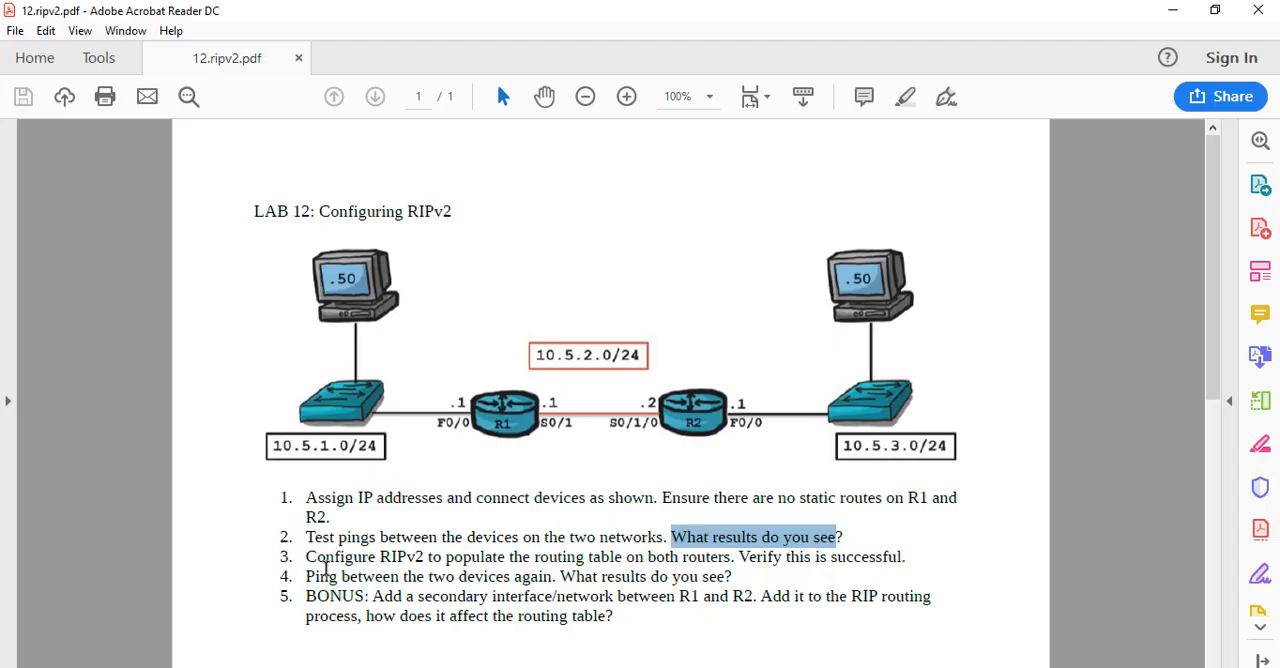
drag(338, 577, 395, 560)
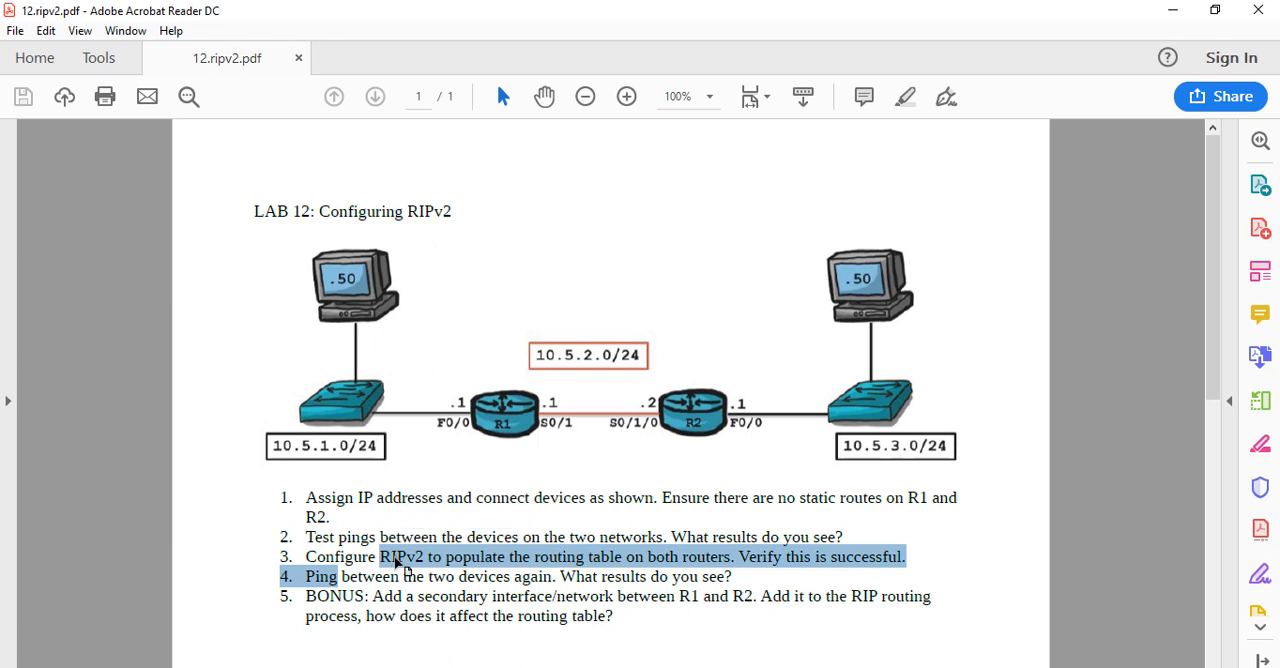
click(400, 564)
drag(670, 562, 733, 556)
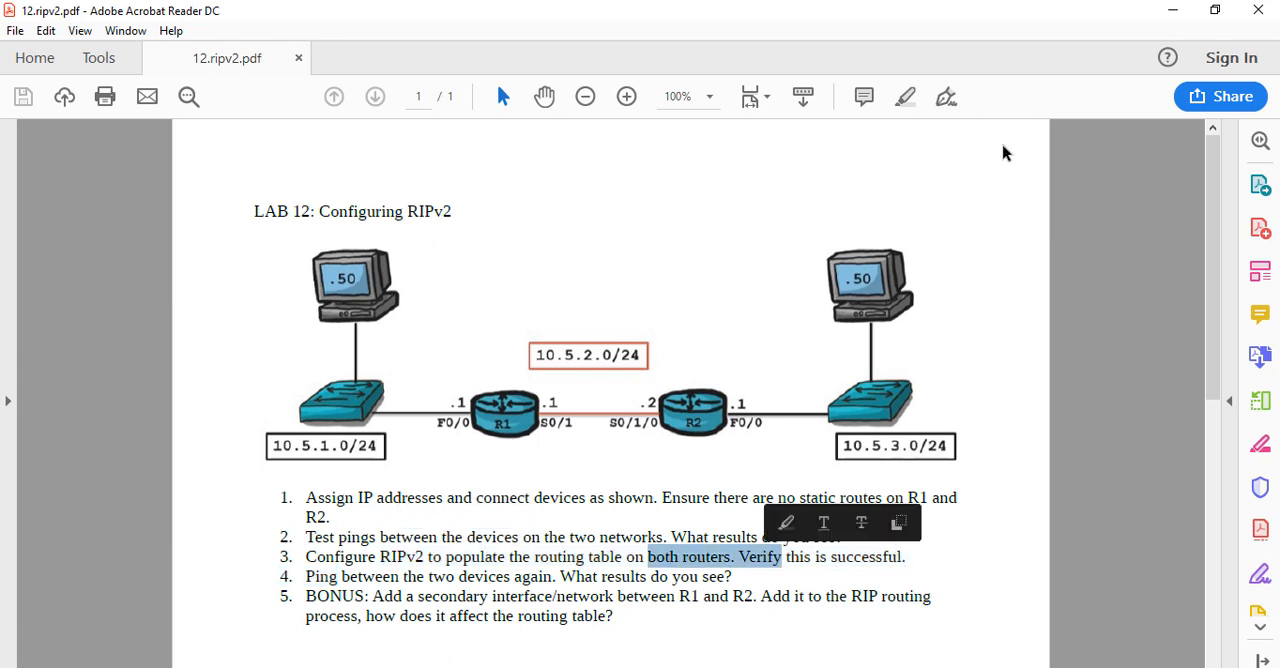
click(1172, 10)
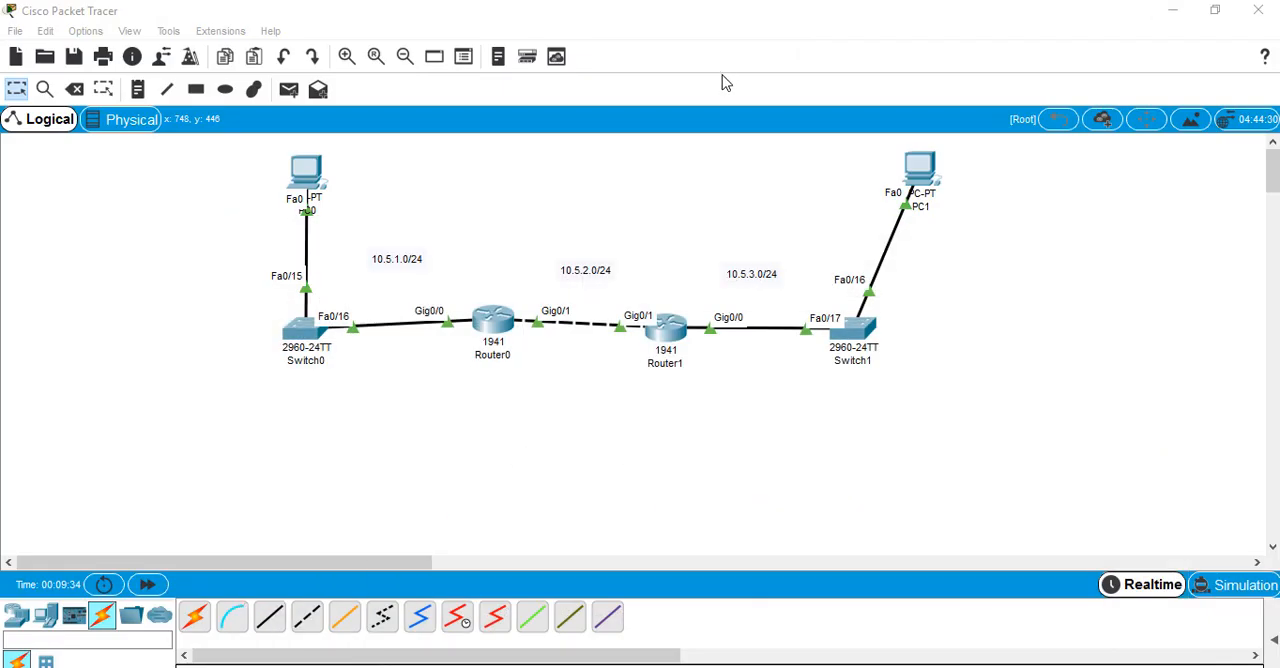
Open Router1's command line, enter global configuration mode and enable RIP routing with version 2
click(665, 330)
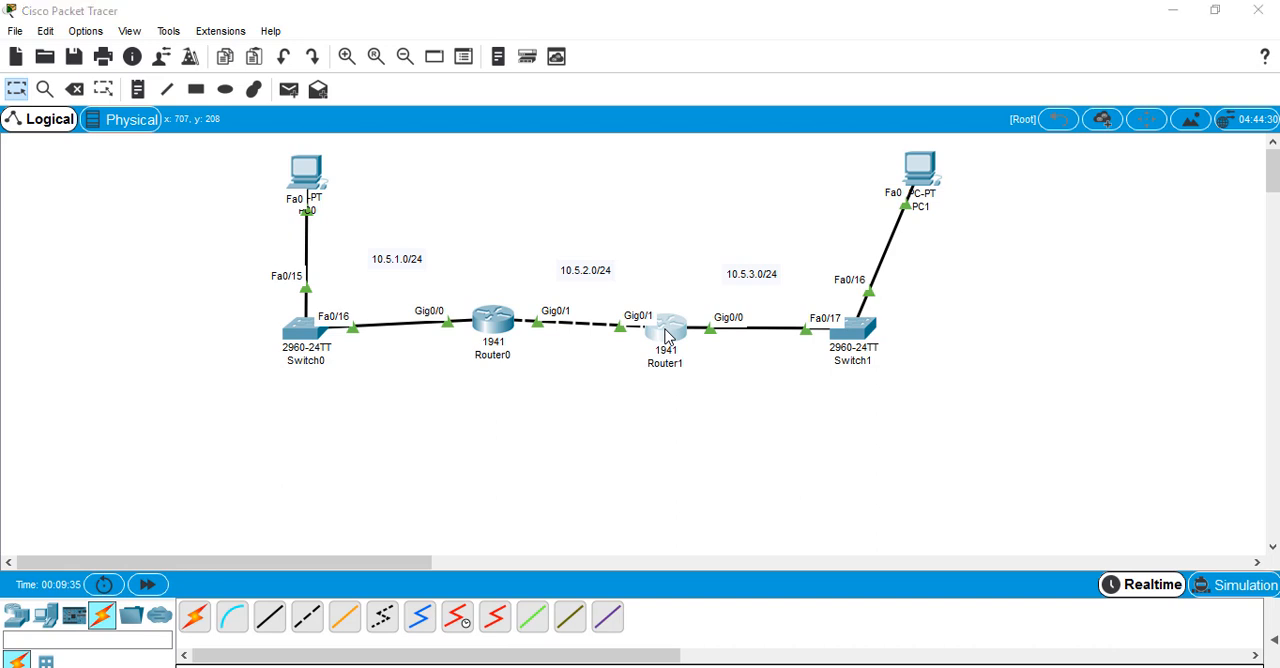
text(conf t)
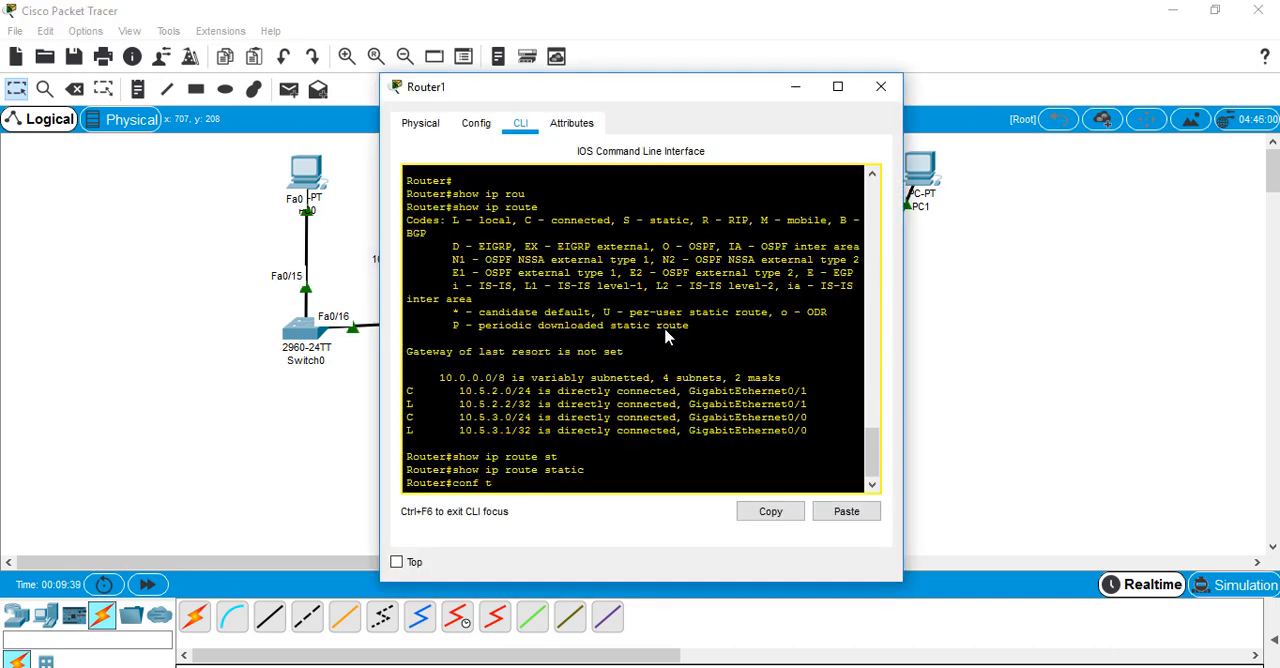
key(Return)
text(rou)
key(Tab)
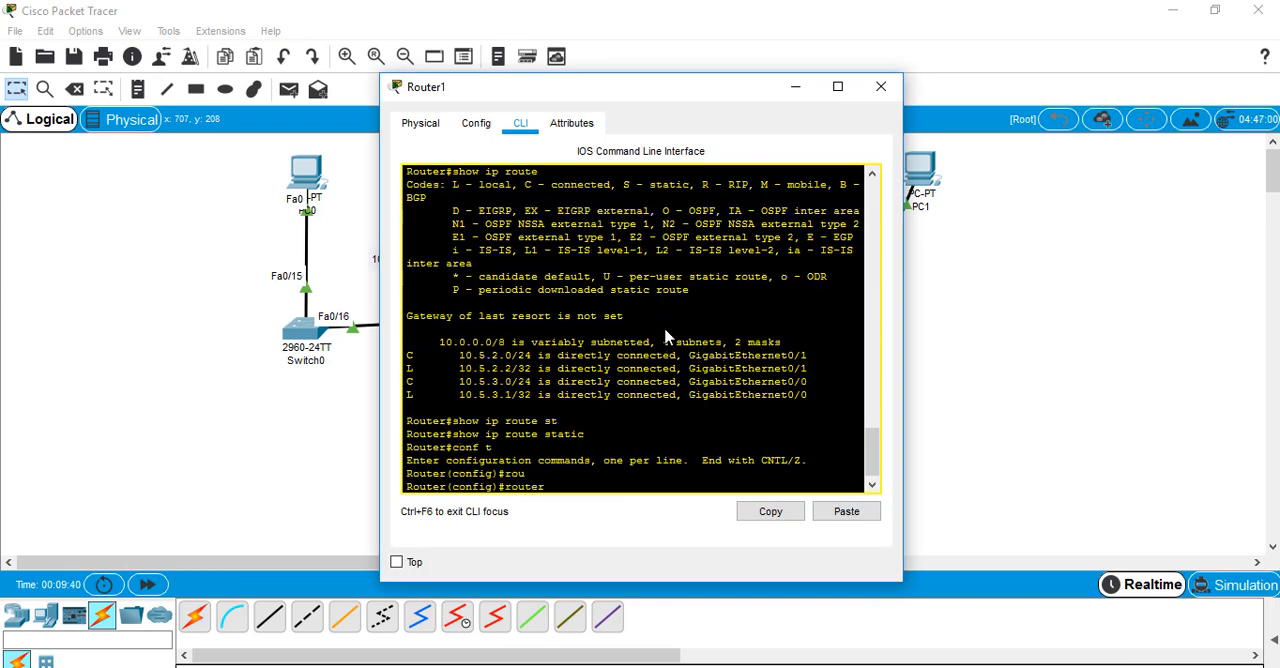
text(ter rip)
key(Return)
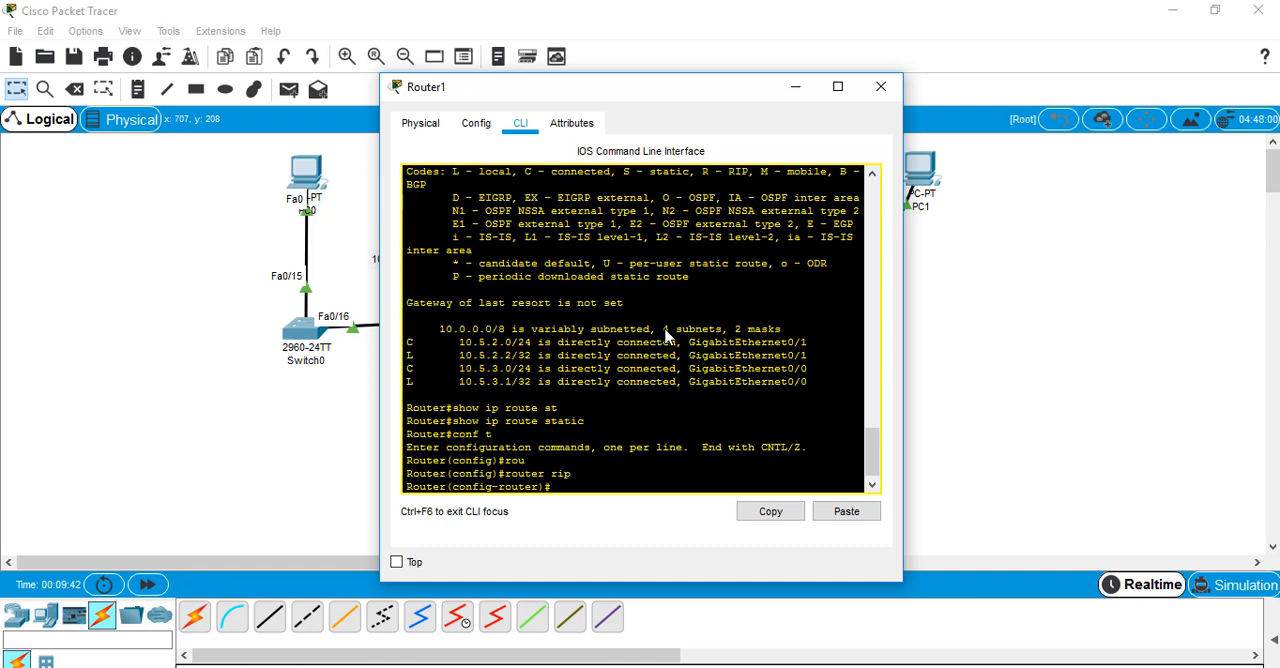
text(version 2)
key(Return)
Advertise networks 10.5.3.0 and 10.5.2.0 in Router1's RIP configuration
text(net)
key(Tab)
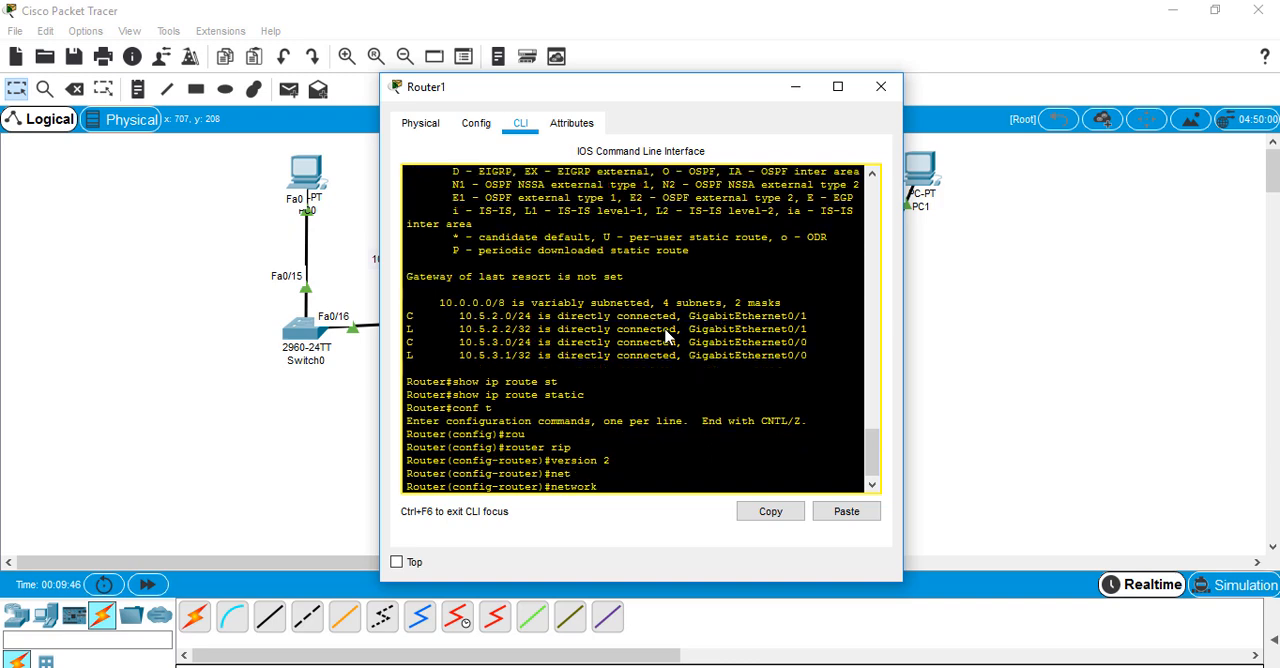
drag(680, 94, 274, 112)
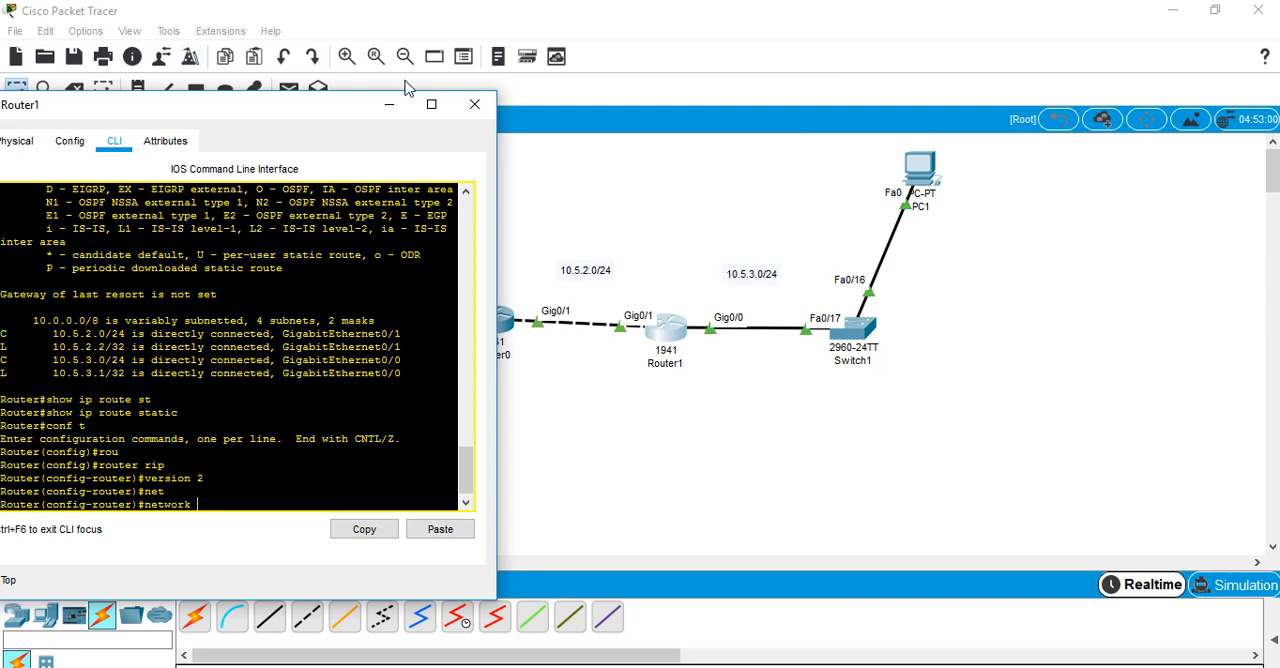
drag(194, 107, 355, 82)
text(10)
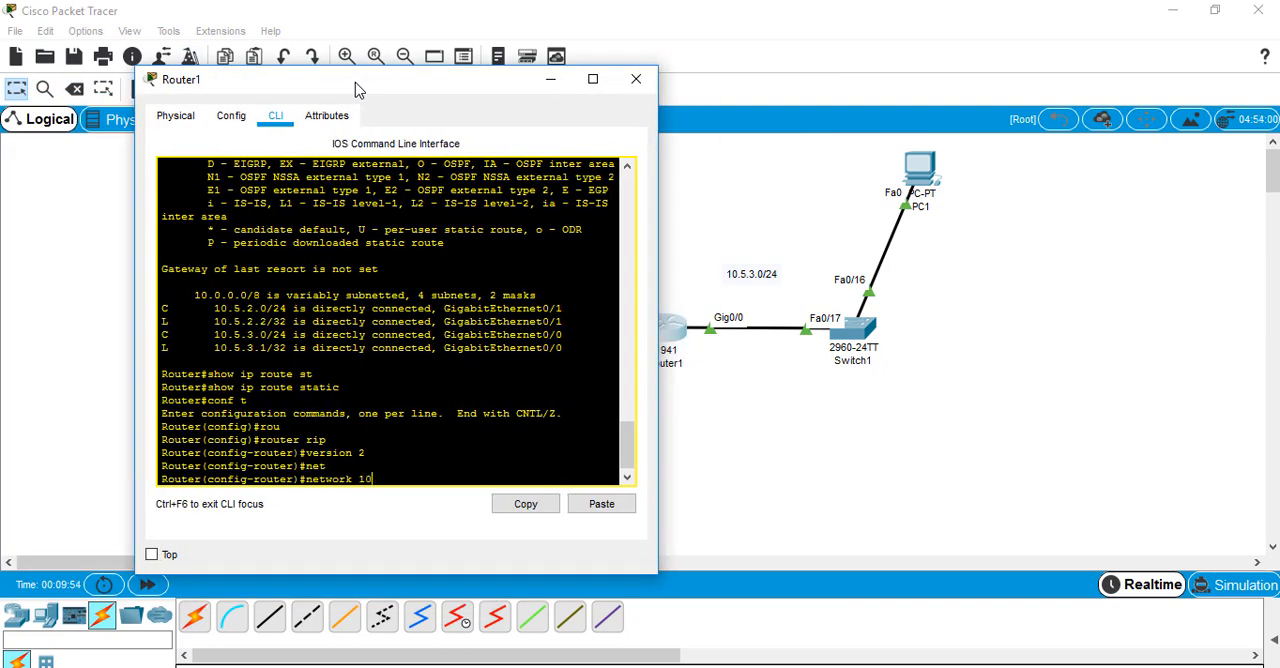
text(.5.3.0)
key(Return)
key(Up)
key(BackSpace)
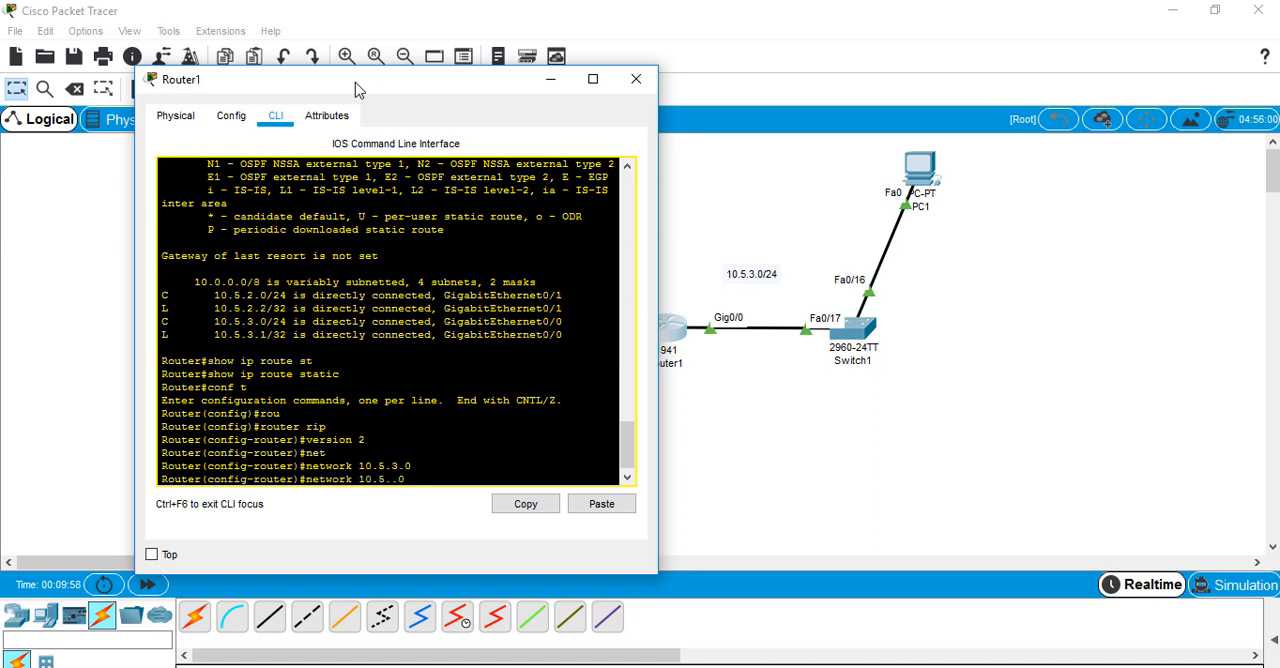
text(2)
key(Return)
Disable automatic route summarization for RIP on Router1 with no auto-summary
text(no )
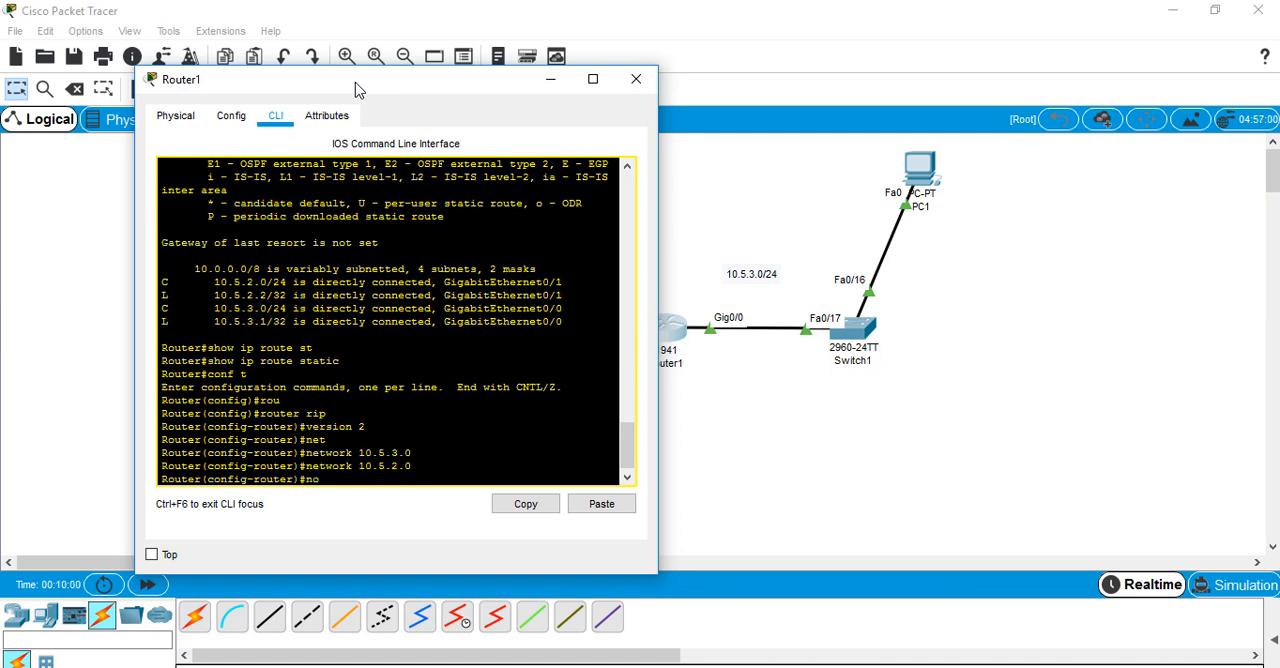
text(aut)
key(Tab)
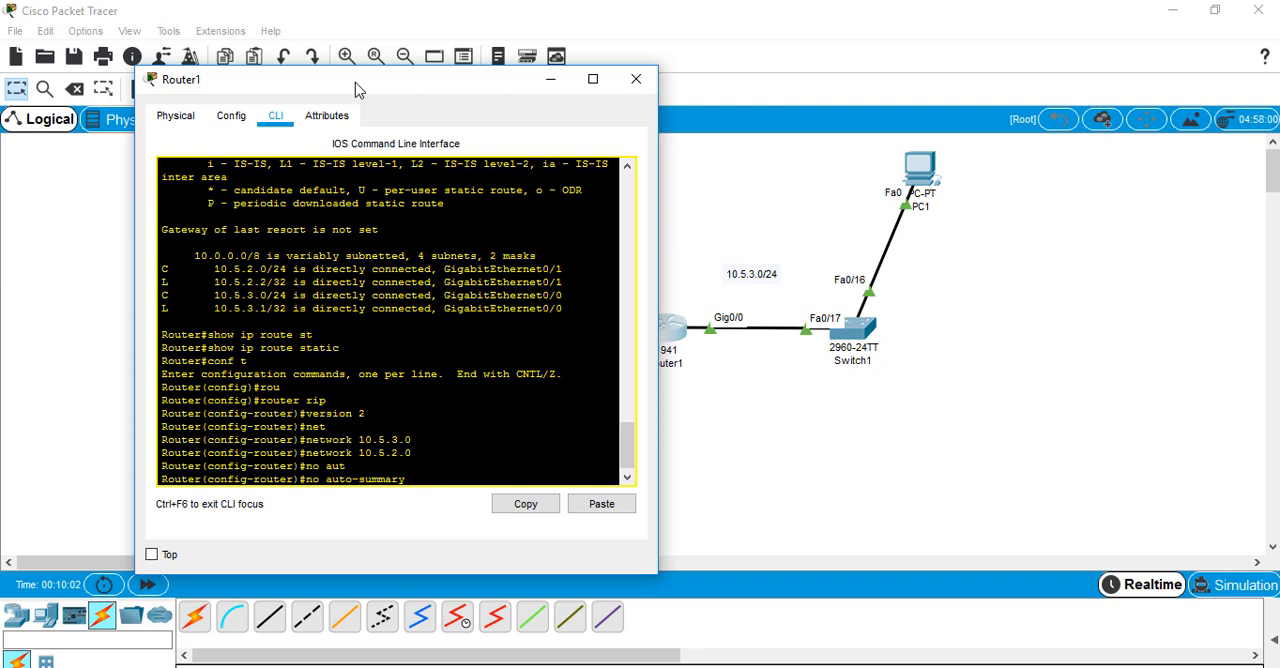
key(Return)
key(Return)
key(Return)
key(Return)
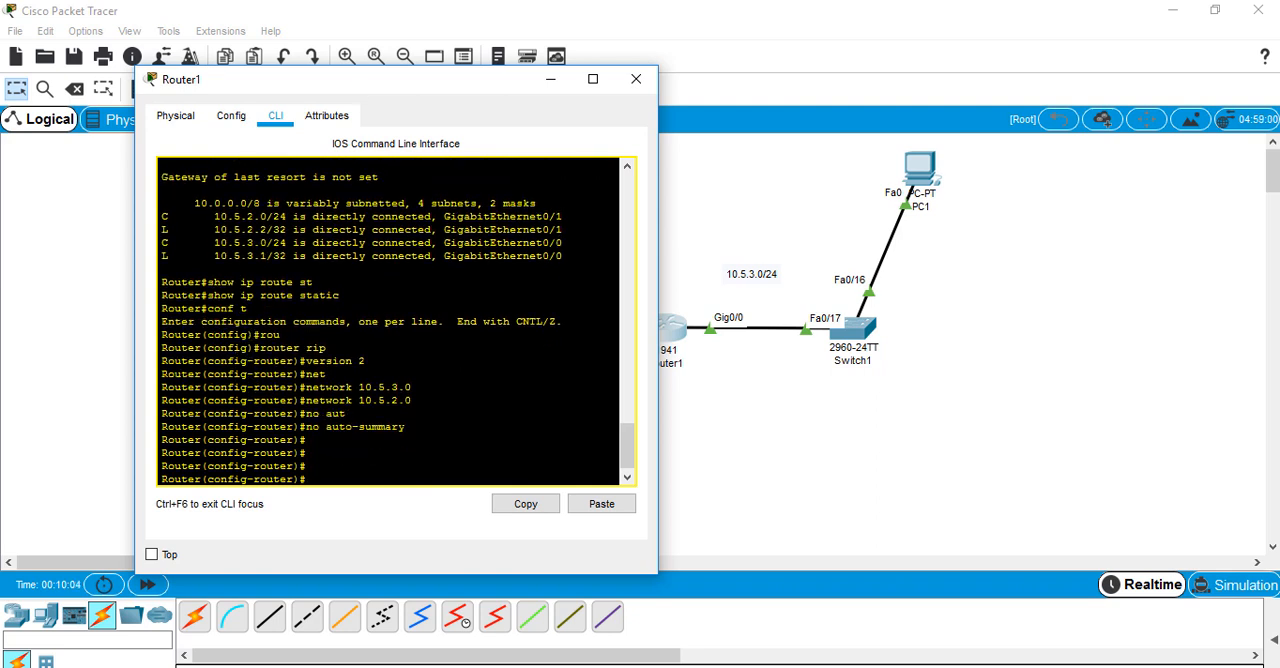
Review the network and no auto-summary commands entered on Router1, and close its window
drag(405, 427, 306, 427)
drag(411, 400, 308, 386)
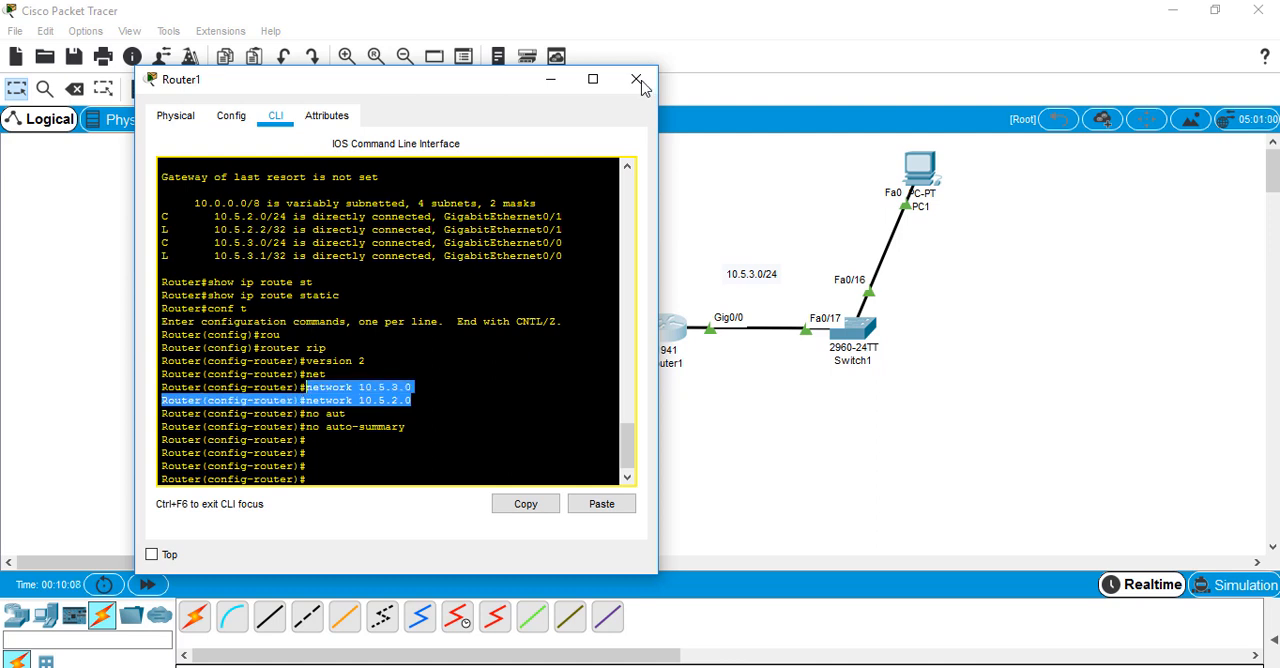
click(411, 400)
drag(411, 400, 306, 387)
click(408, 400)
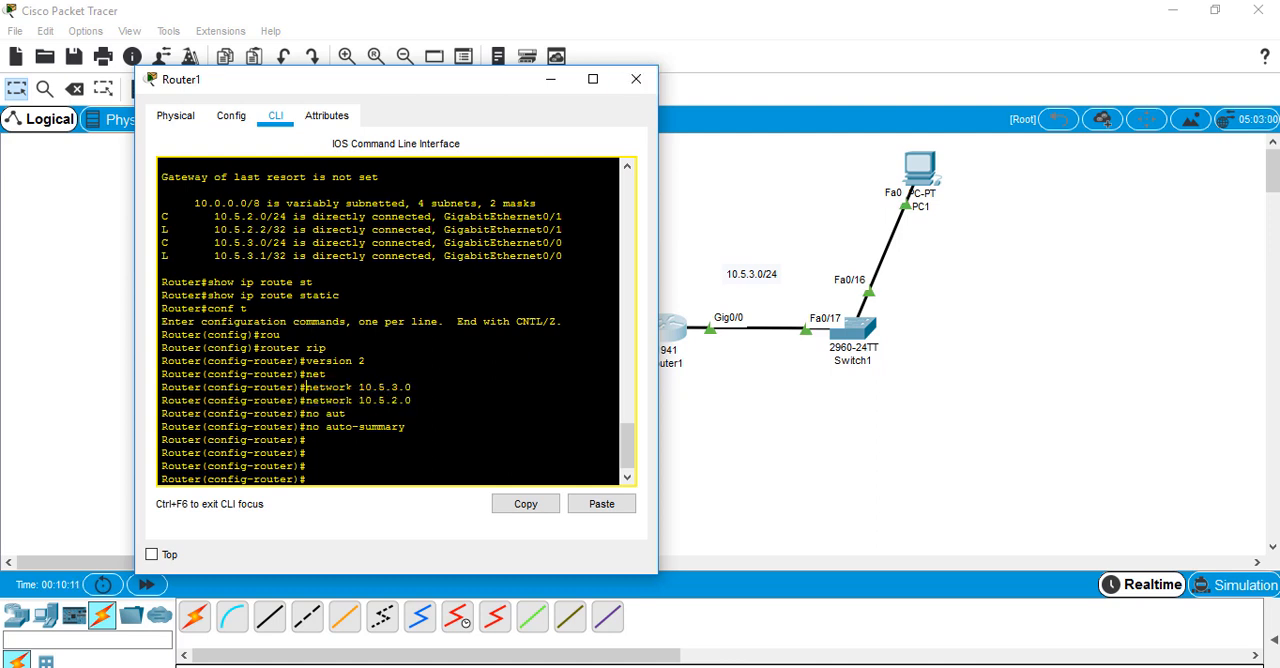
drag(405, 400, 358, 387)
click(636, 80)
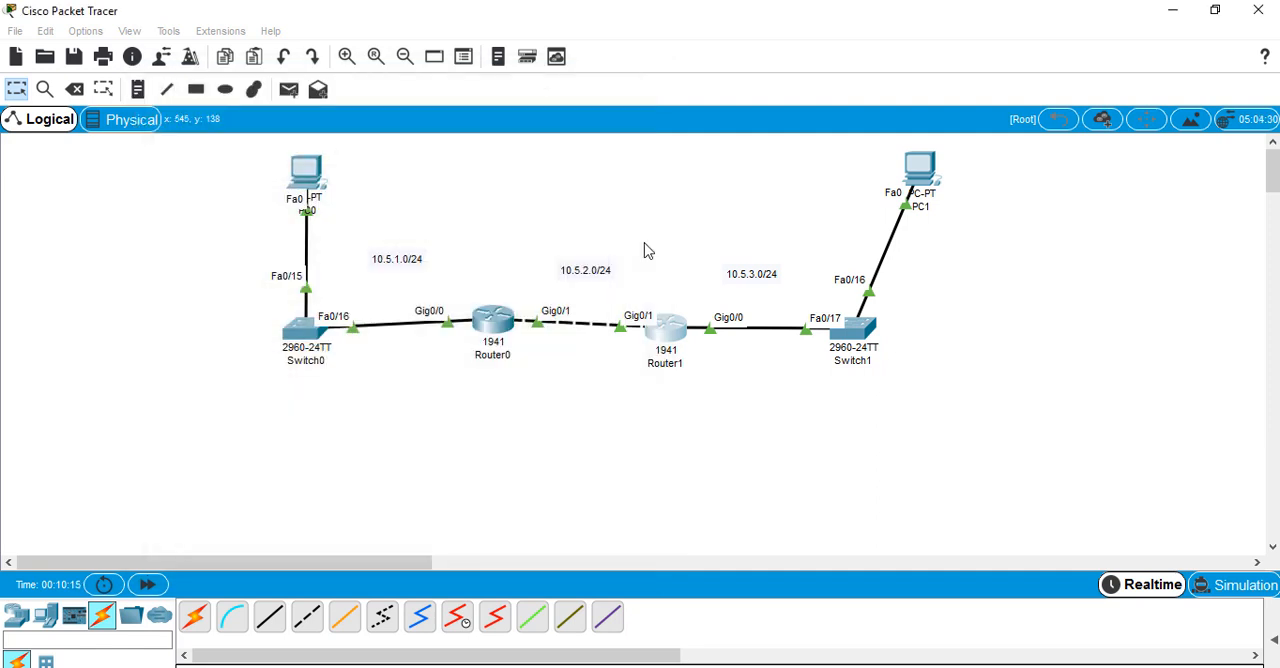
Open Router0's command line, exit interface configuration and enter RIP routing configuration with router rip
click(493, 325)
key(Return)
key(Return)
key(Return)
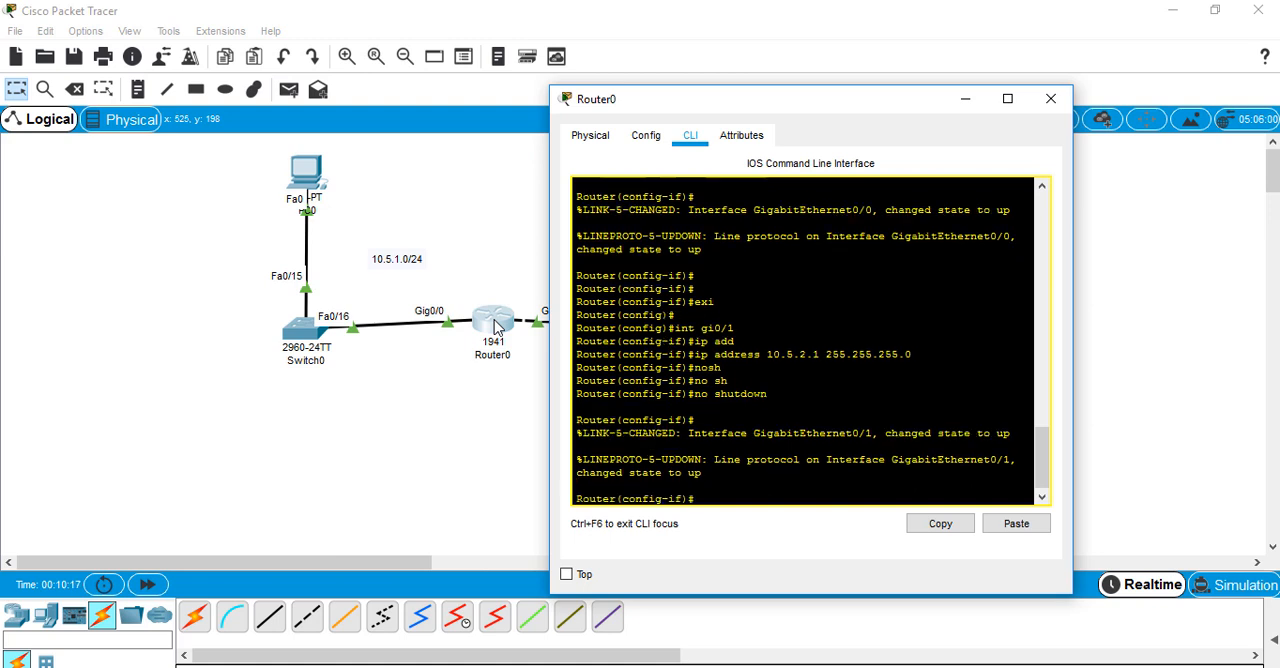
text(exi)
key(Return)
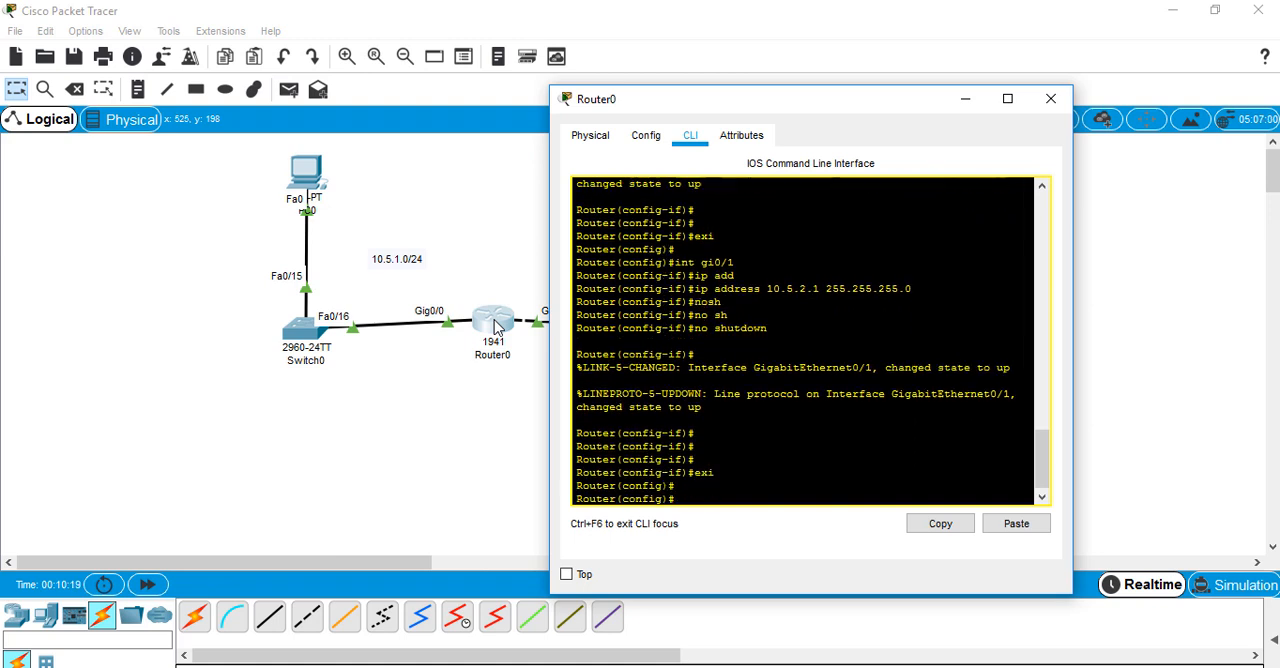
text(rou)
text(te)
text(r)
text( rip)
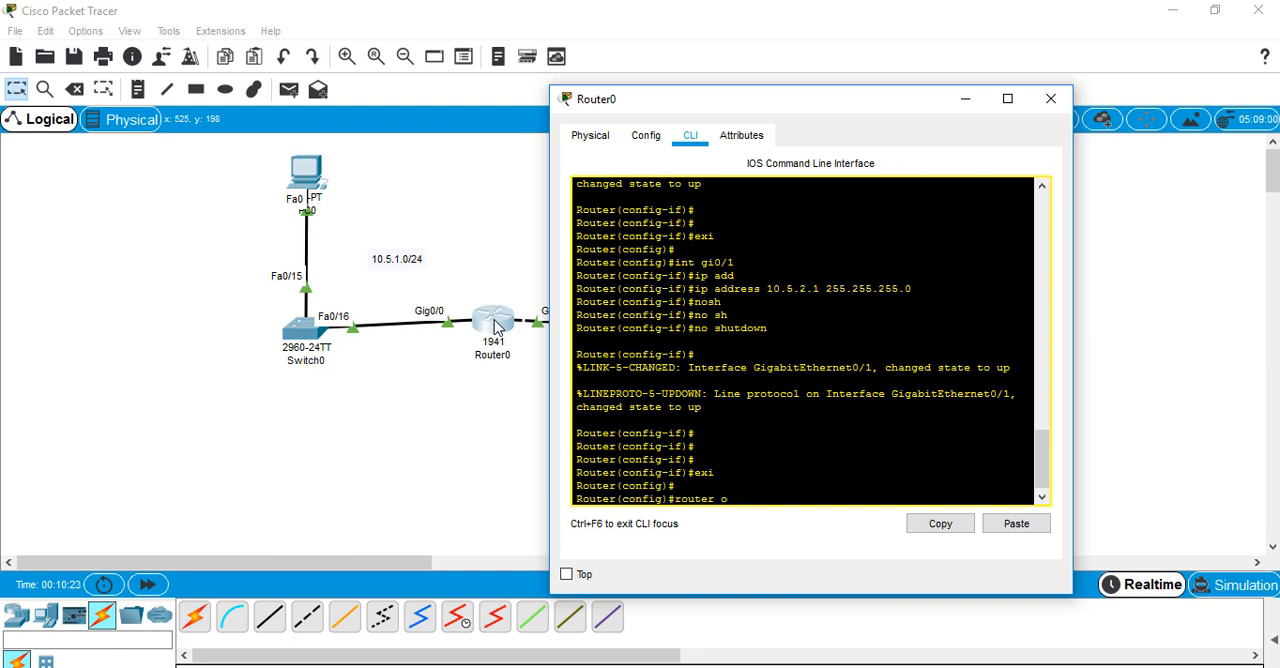
key(Return)
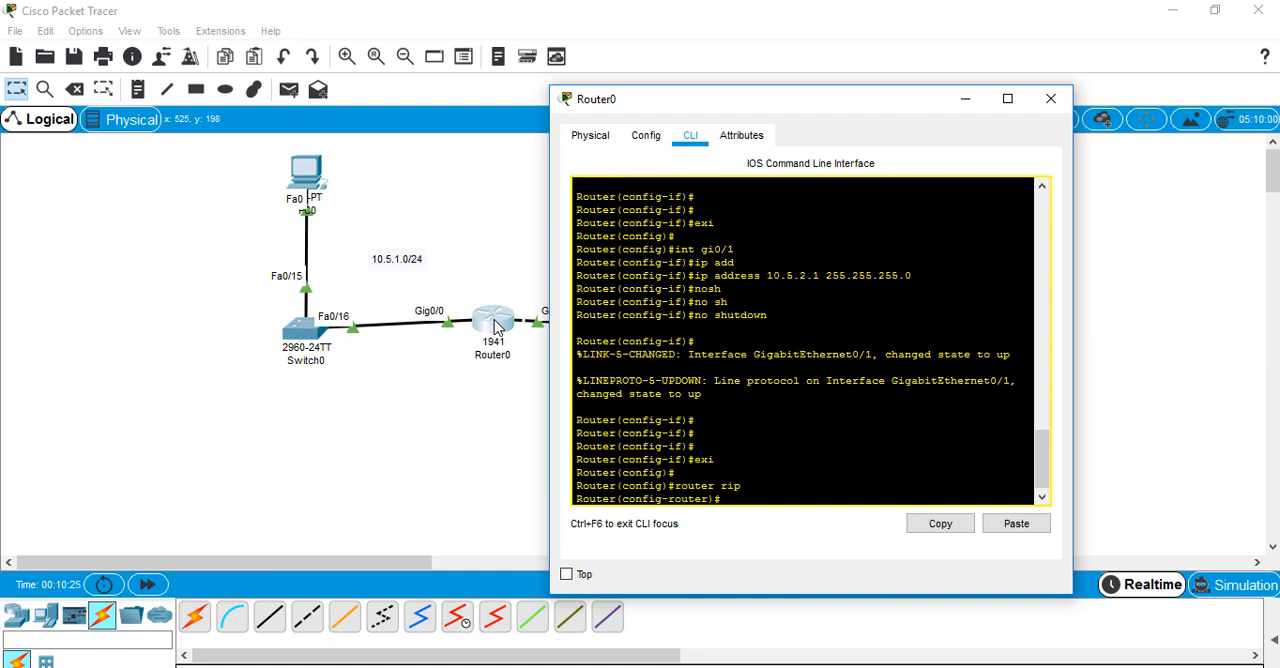
Set the RIP version to 2 on Router0
text(version 2)
key(Return)
key(Return)
key(Return)
Advertise networks 10.5.2.0 and 10.5.1.0 in Router0's RIP configuration
text(net)
key(Tab)
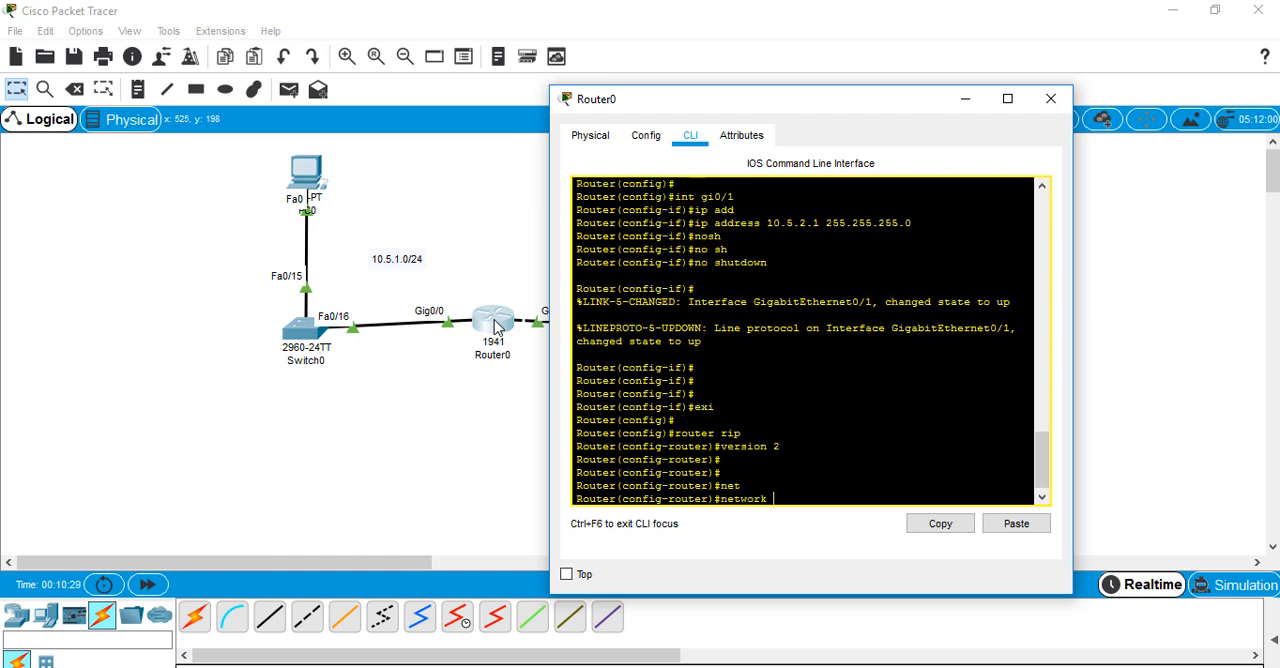
text(10.5.2.0)
key(Return)
key(Up)
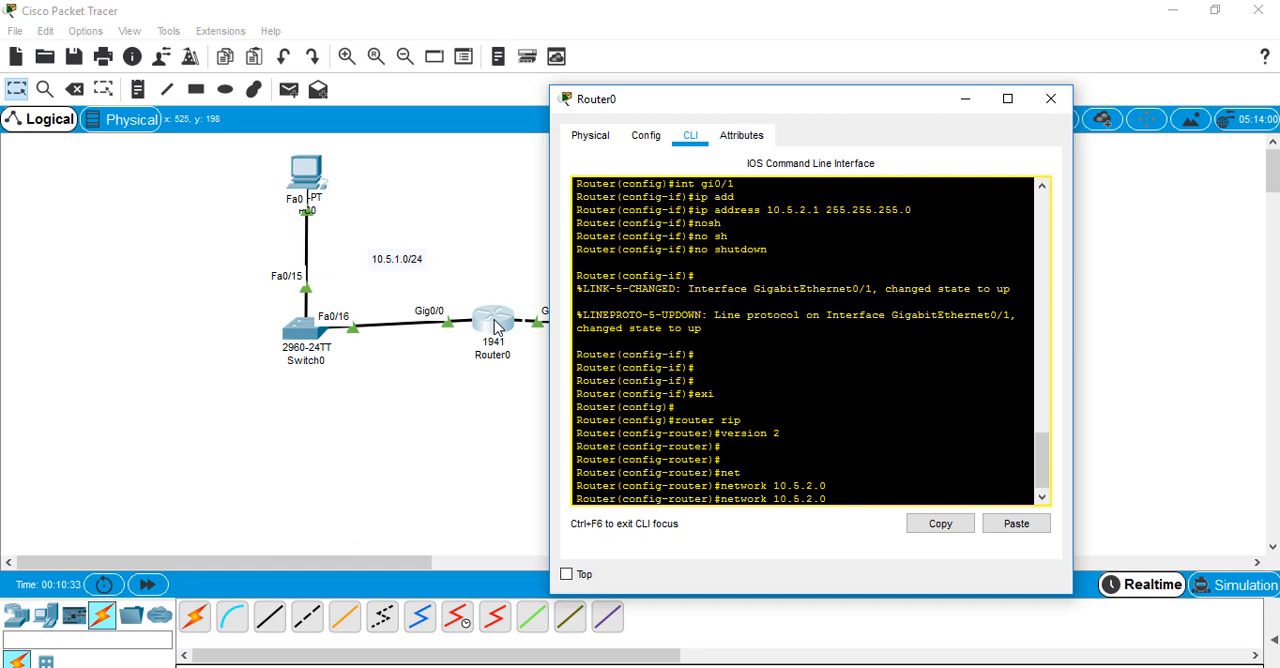
key(BackSpace)
key(BackSpace)
key(BackSpace)
text(1.0)
key(Return)
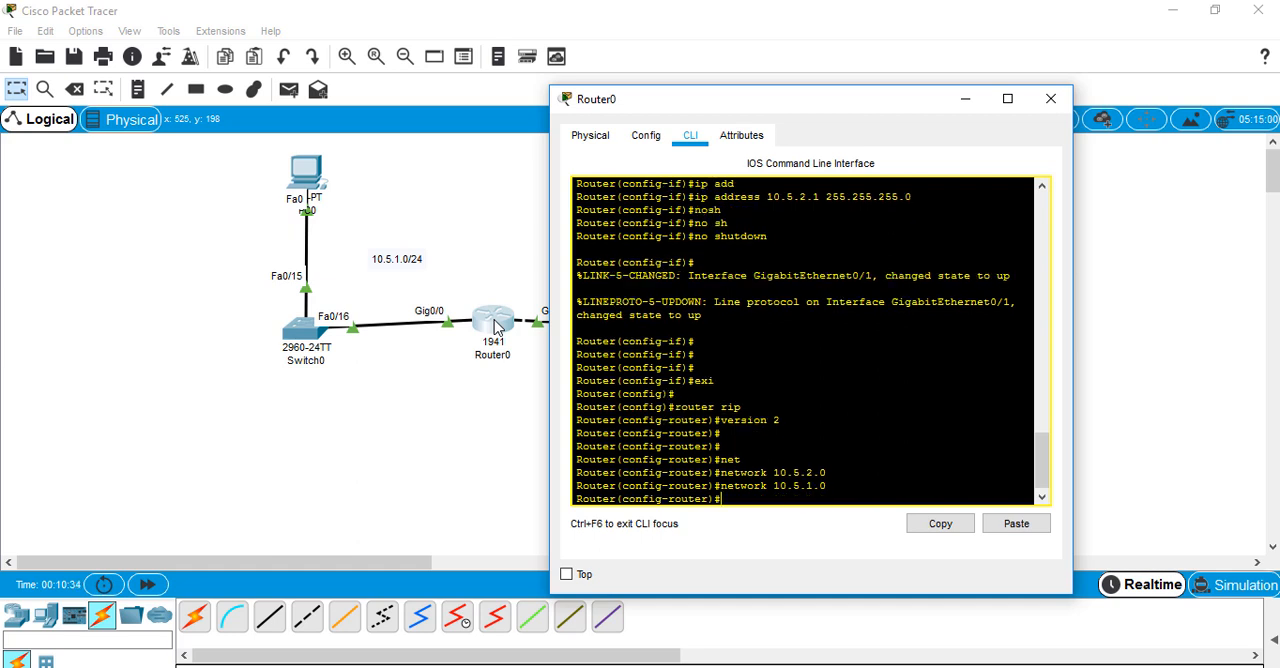
Run do show ip protocols on Router0 and check the automatic network summarization status
text(no)
key(BackSpace)
key(BackSpace)
key(BackSpace)
text(do show ip protocols)
key(Return)
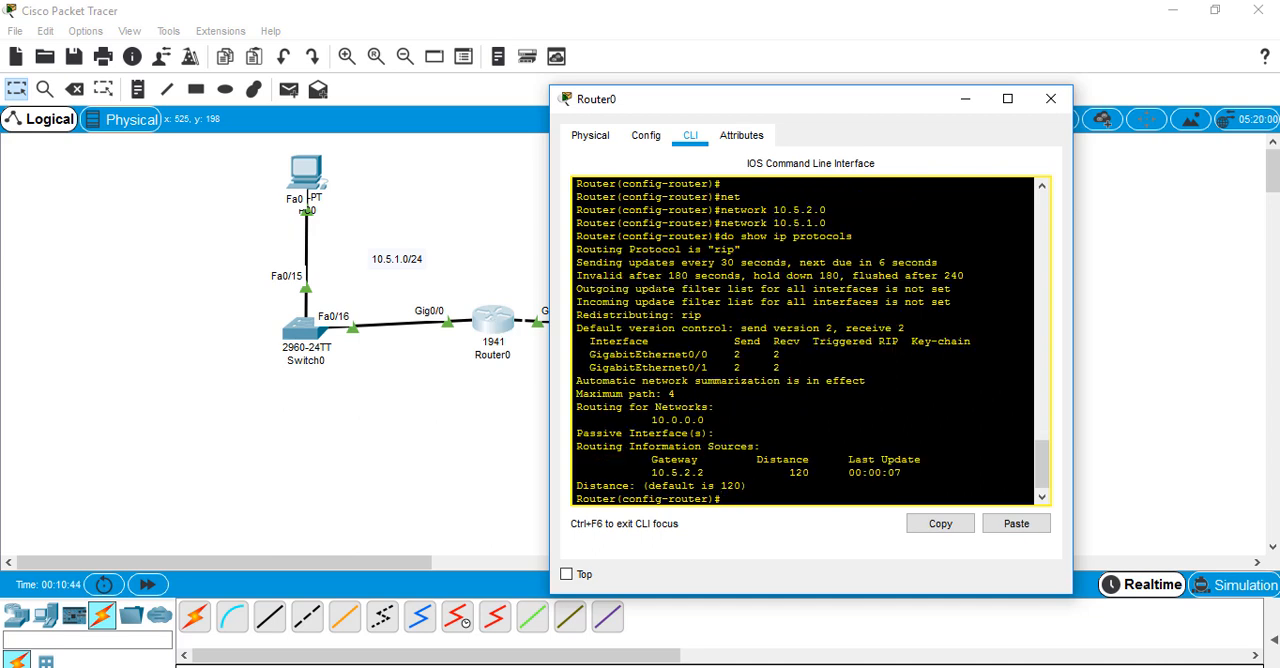
drag(867, 381, 649, 384)
click(672, 394)
Disable automatic route summarization for RIP on Router0 with no auto-summary
text(no au)
key(Tab)
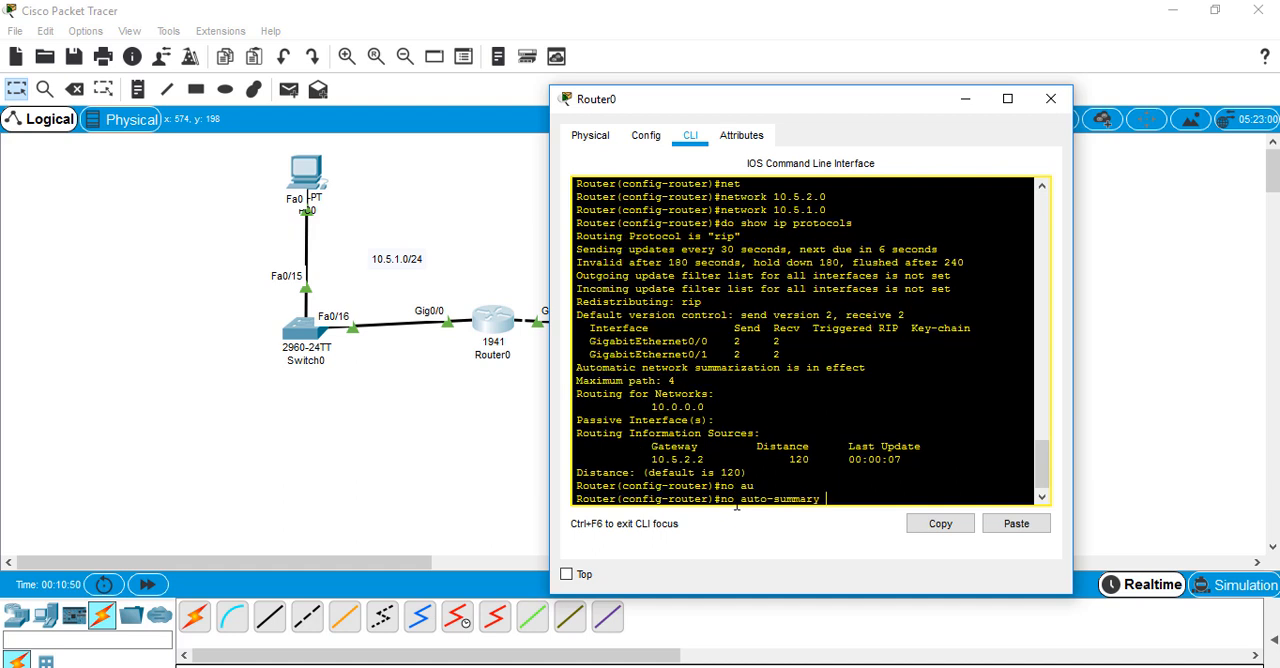
key(Tab)
Rerun do show ip protocols on Router0 to recheck the automatic summarization setting
key(Up)
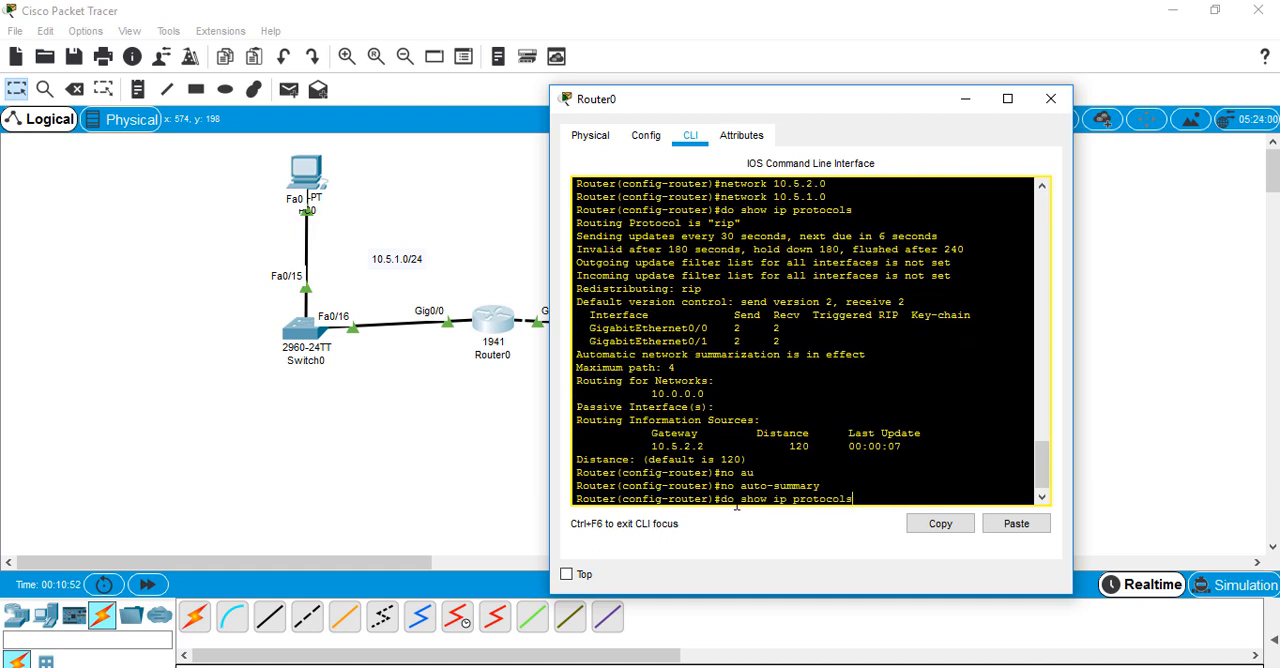
key(Return)
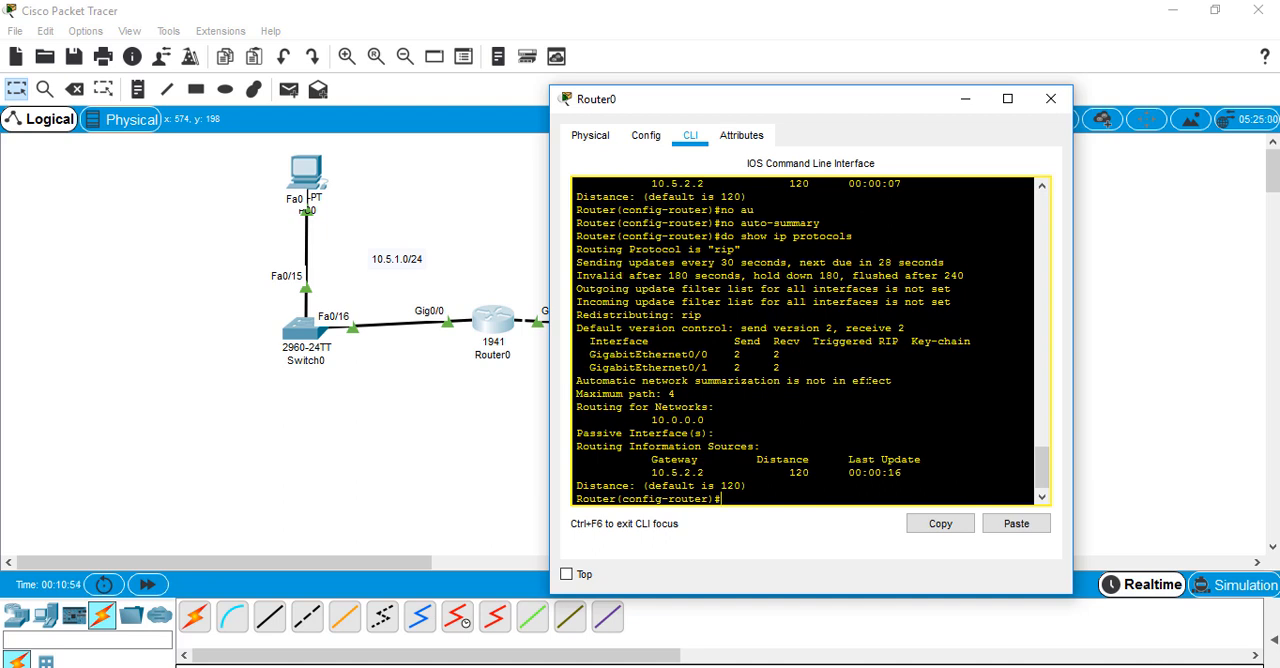
drag(892, 381, 780, 381)
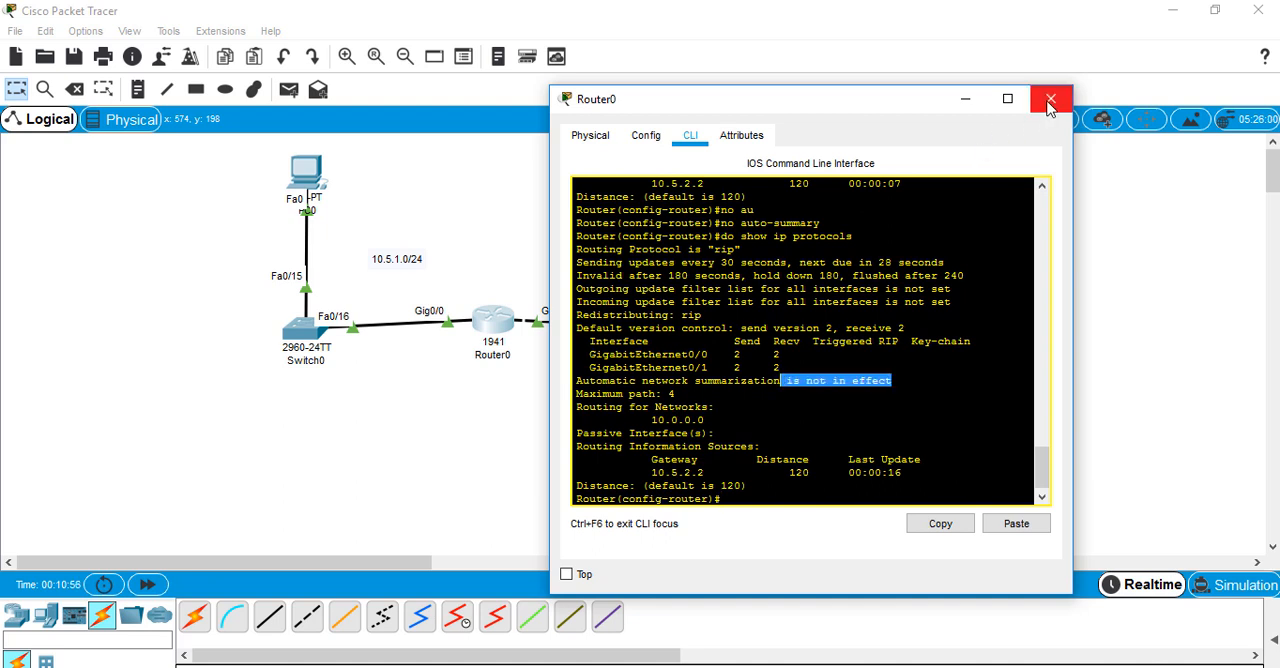
Return Router0 to privileged mode and examine its RIP-learned routes with show ip route rip
key(ctrl+z)
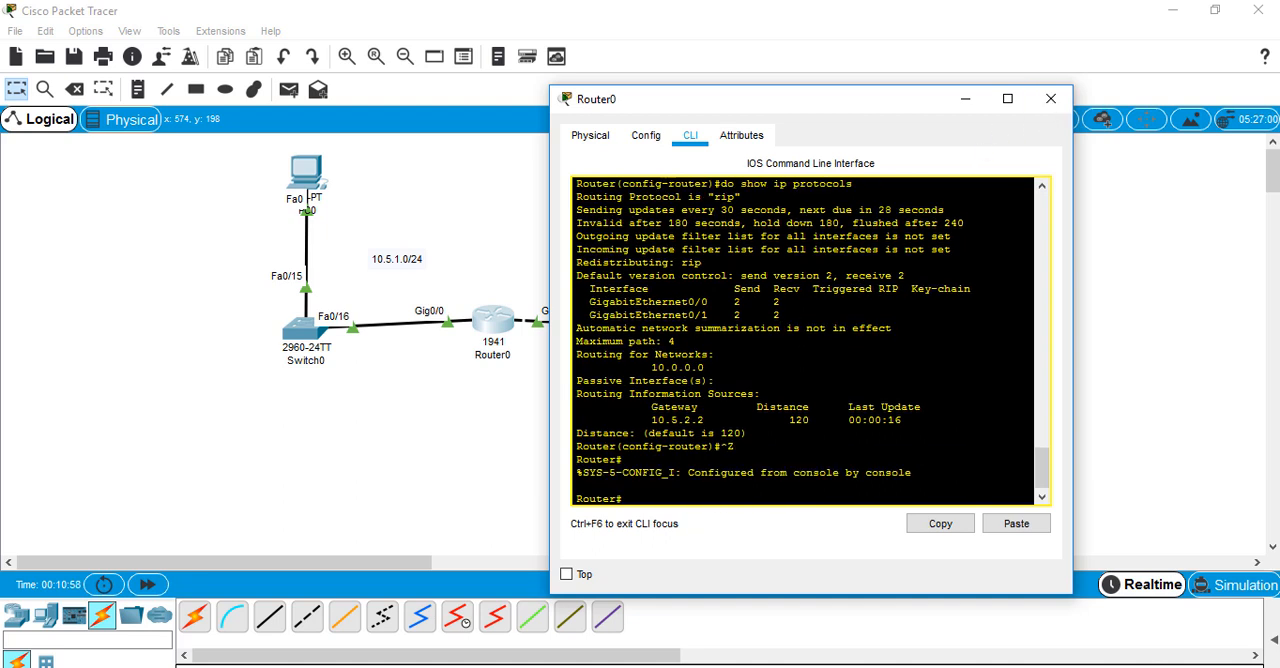
key(Return)
key(Return)
text(showi)
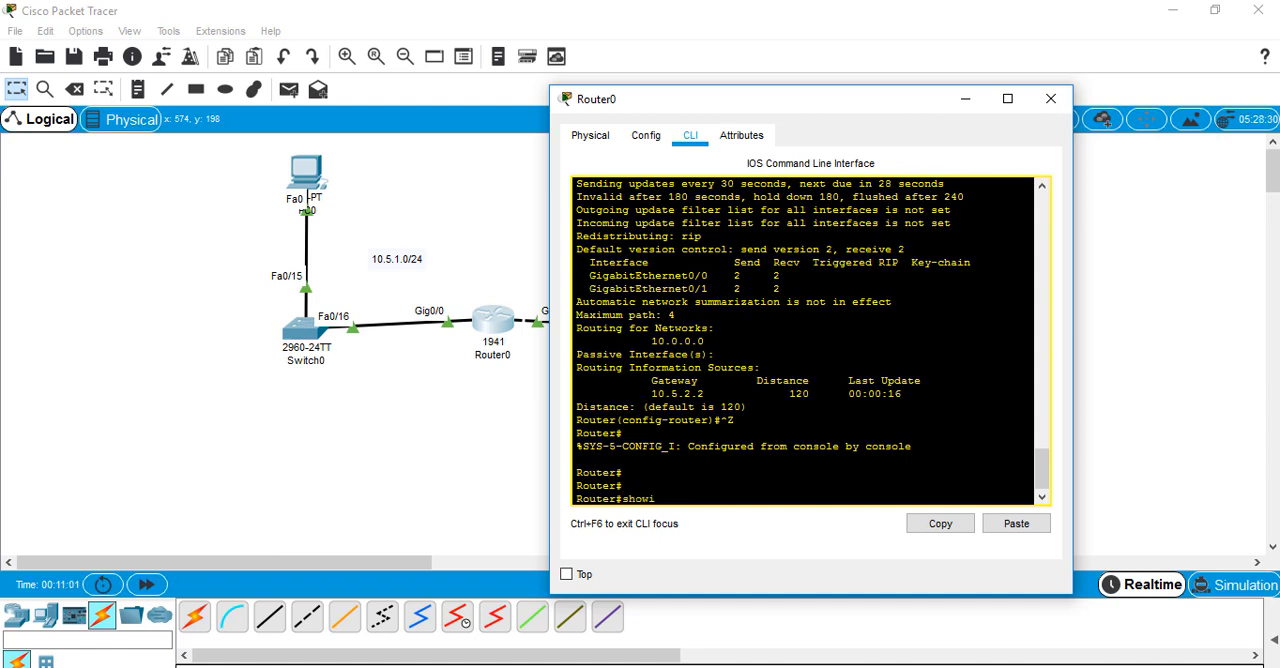
key(BackSpace)
text(ip route rip)
key(Return)
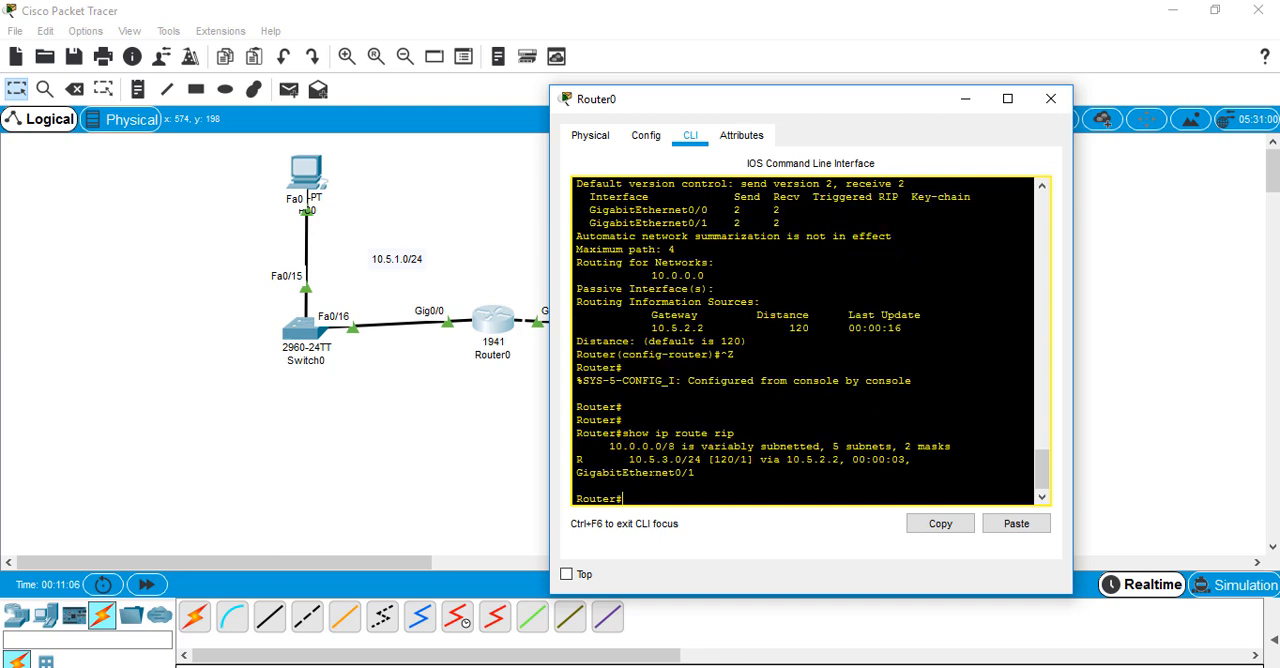
drag(629, 460, 697, 473)
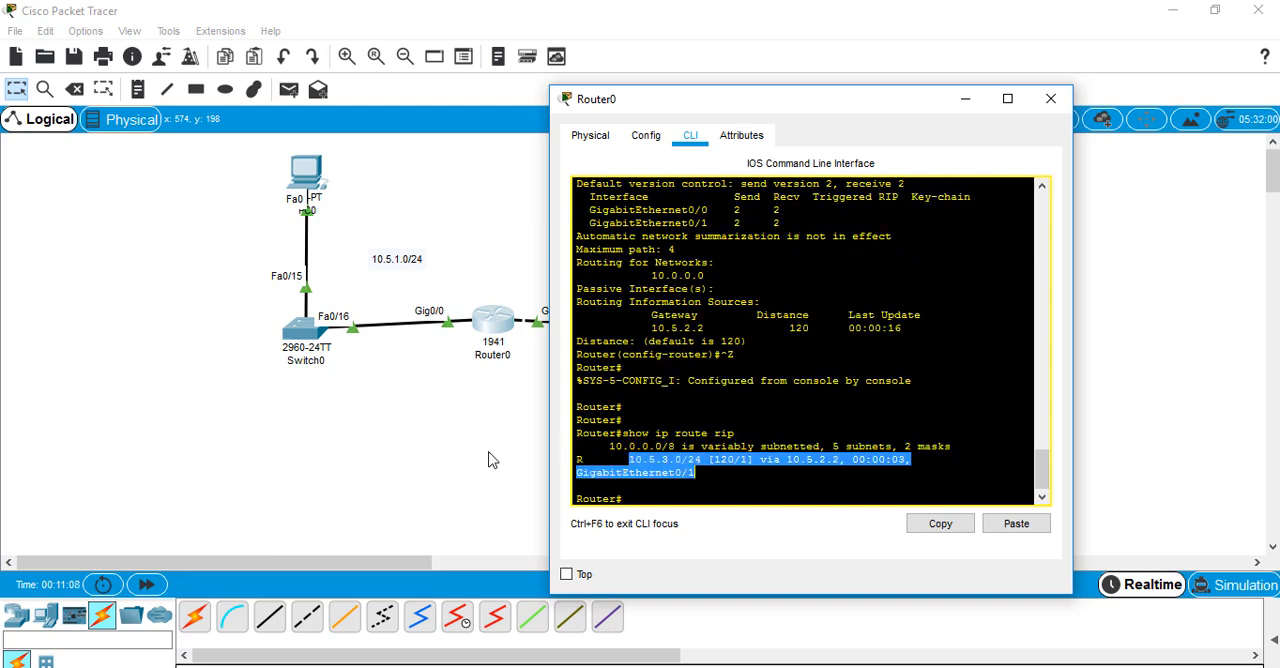
click(491, 457)
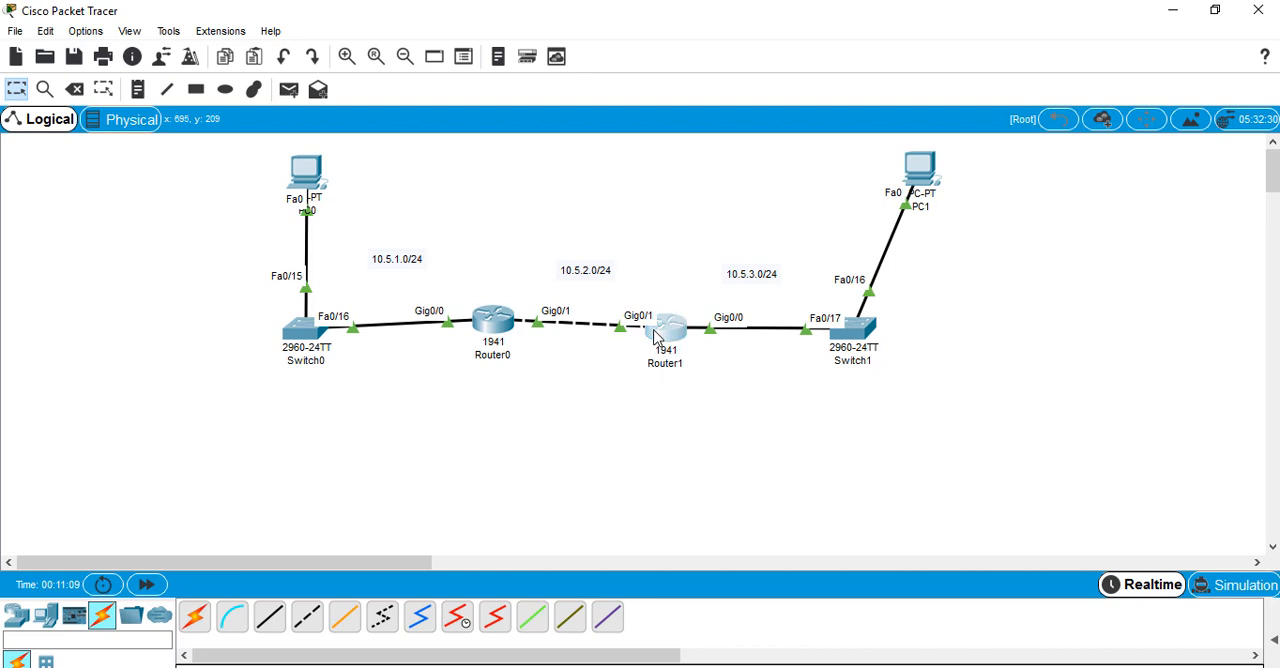
Reopen Router1, return it to privileged mode and examine its RIP-learned routes with show ip route rip
click(655, 338)
key(ctrl+z)
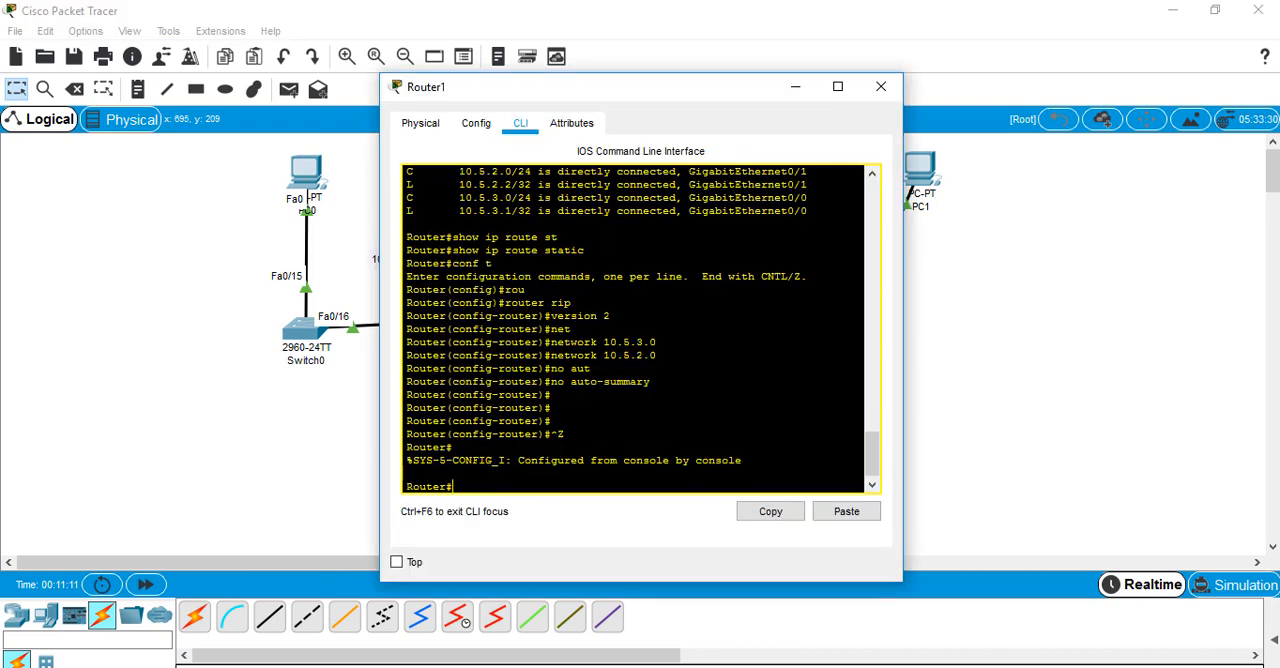
key(Return)
key(Return)
text(show ip)
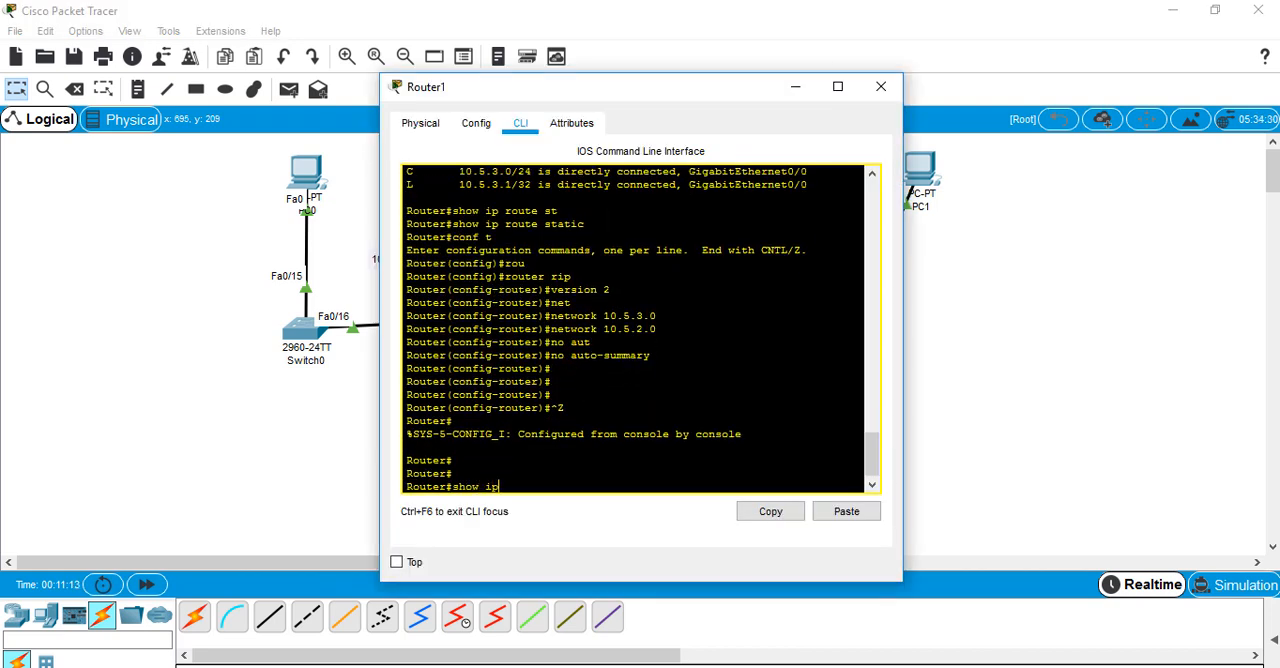
text(rou)
key(Tab)
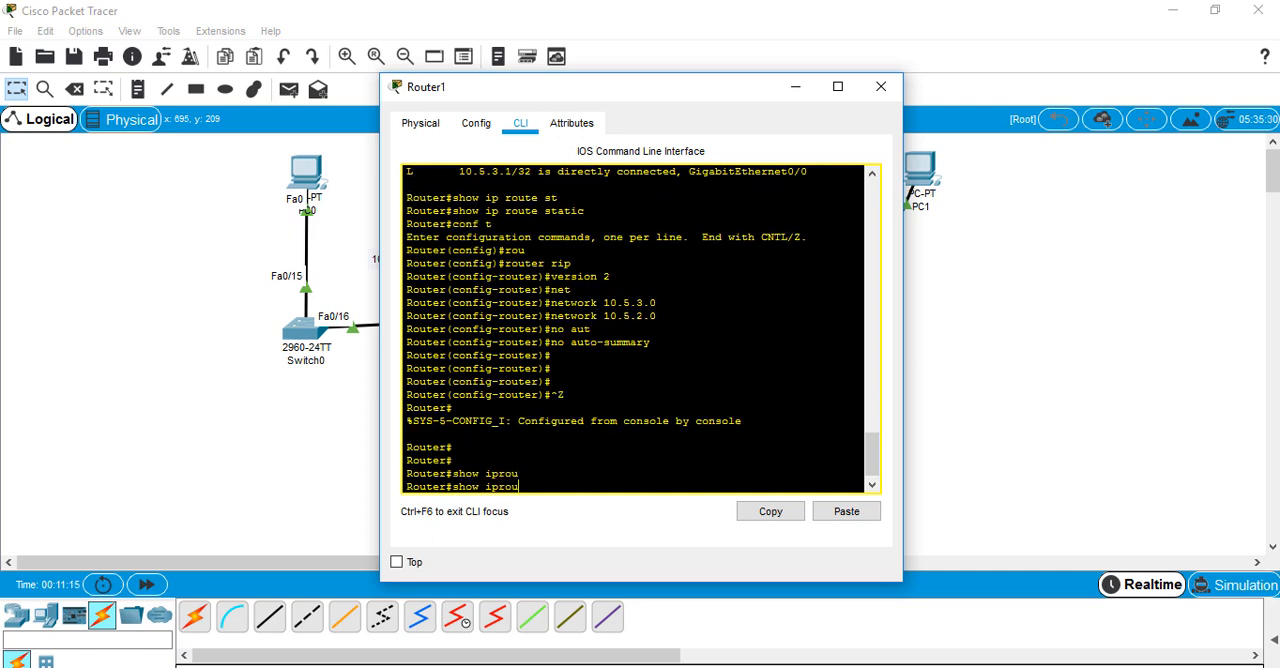
key(Left)
key(Left)
key(Left)
key(Tab)
text(ri)
key(Tab)
key(Return)
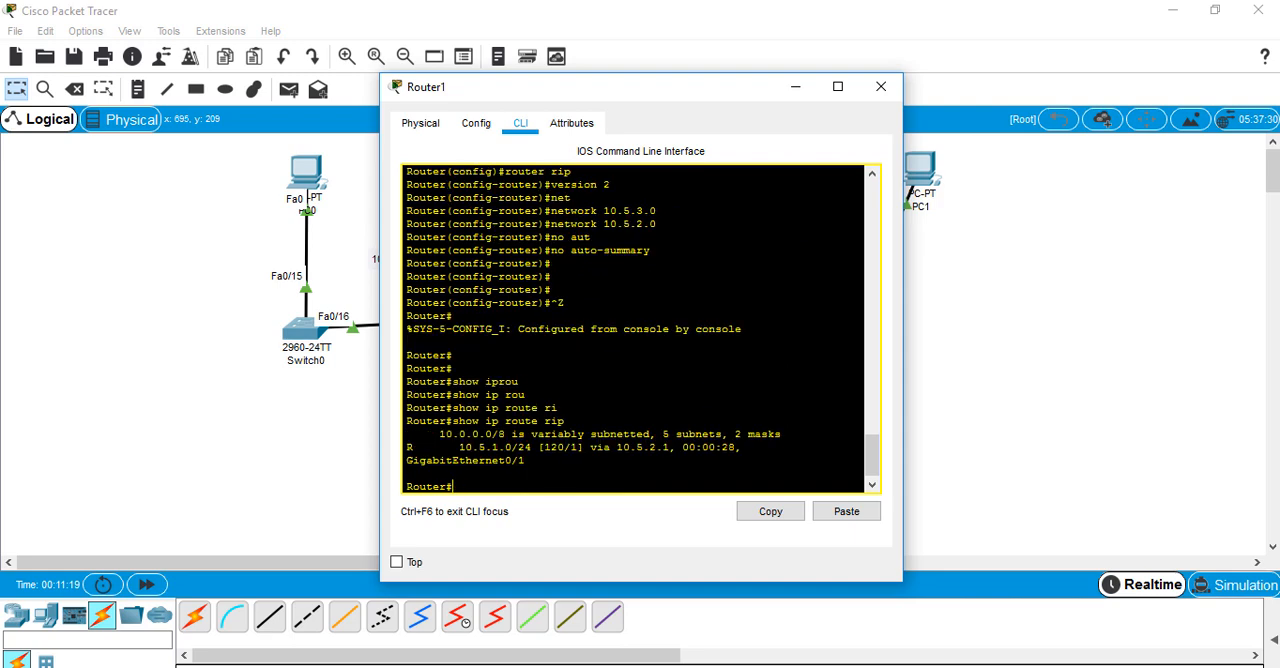
drag(466, 436, 552, 446)
click(256, 418)
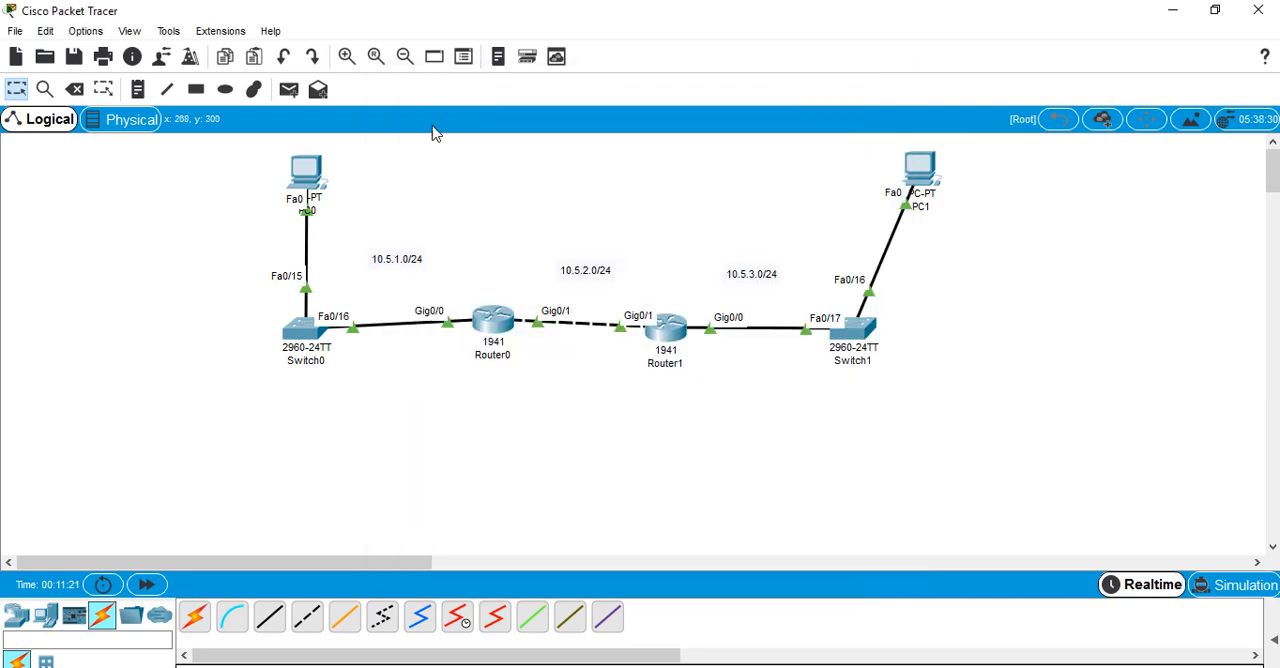
Test end-to-end connectivity by pinging 10.5.3.2 from PC0's Command Prompt
click(312, 192)
key(Up)
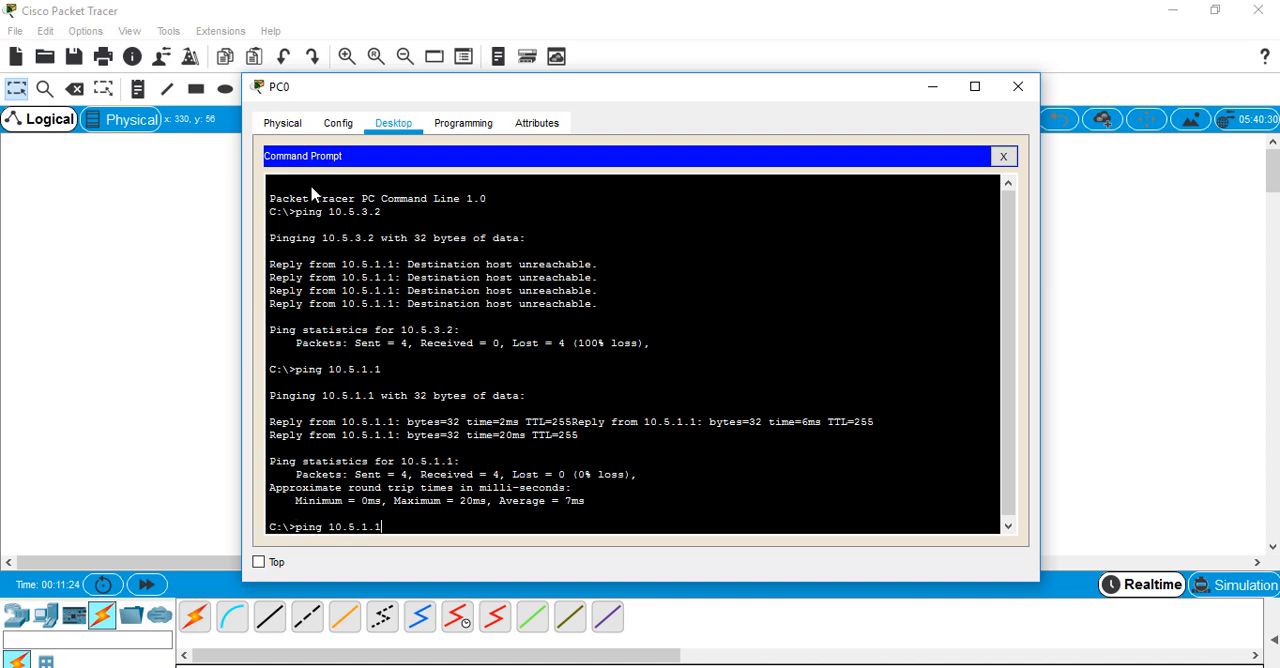
key(Return)
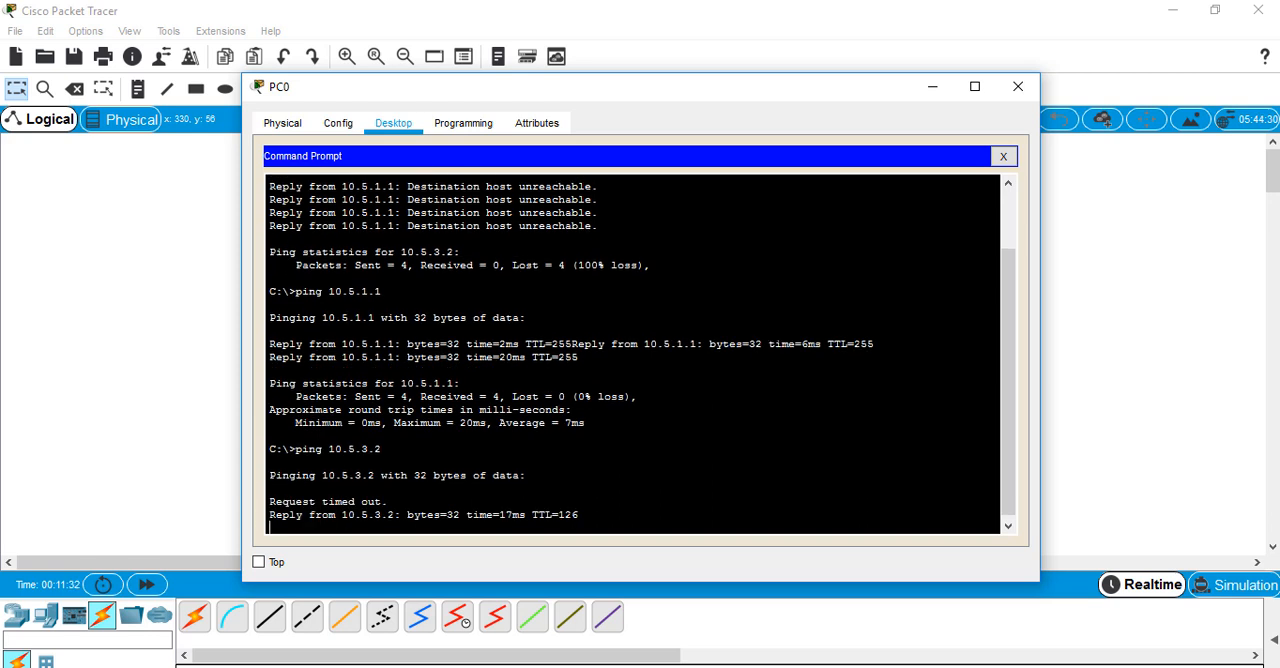
double_click(286, 514)
click(187, 479)
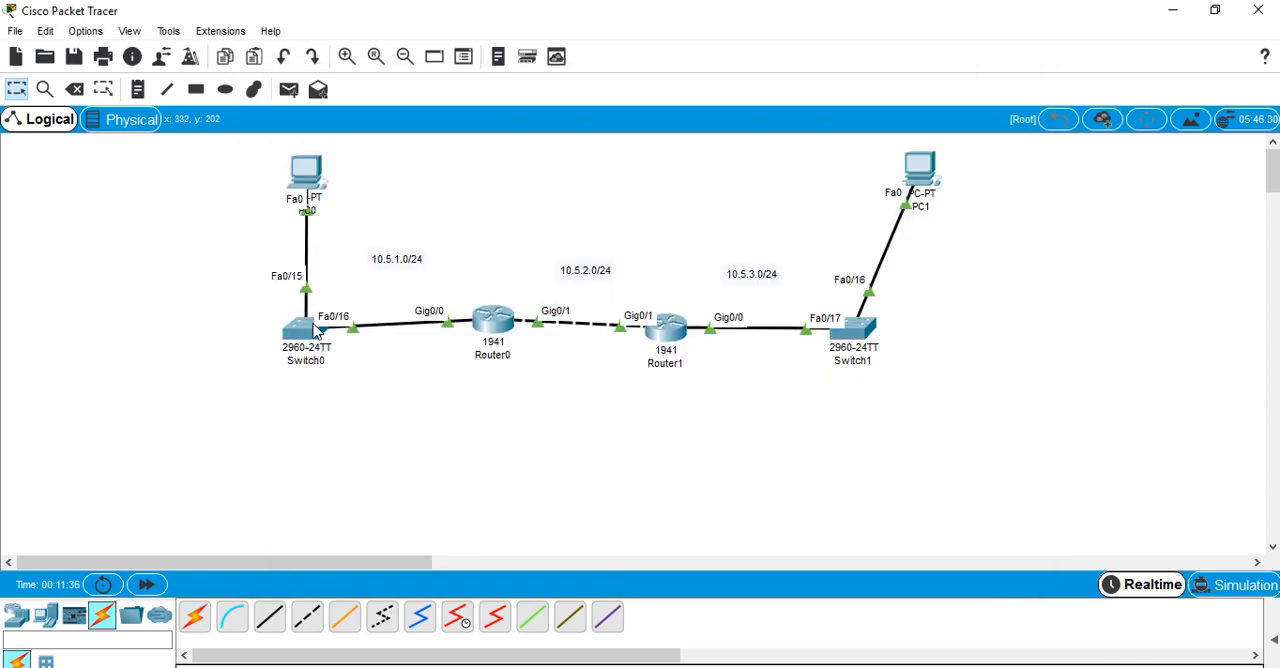
Open Switch0's command line and enter privileged EXEC mode
click(313, 330)
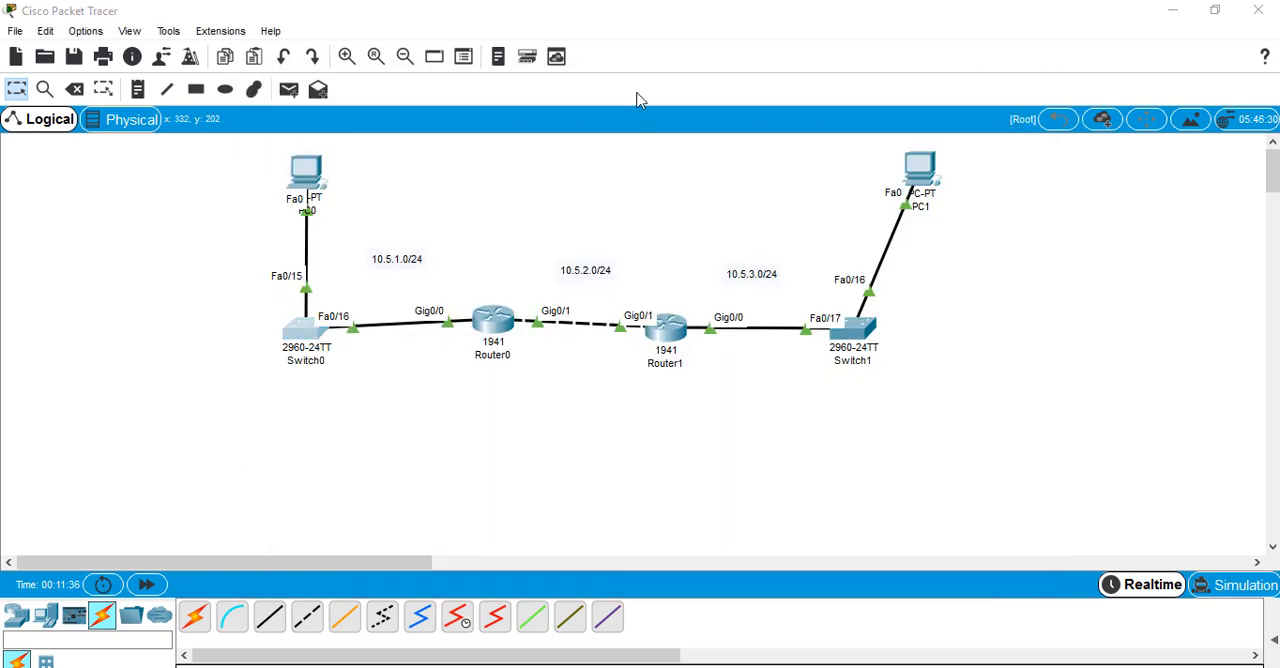
click(520, 125)
key(Return)
key(Return)
key(Return)
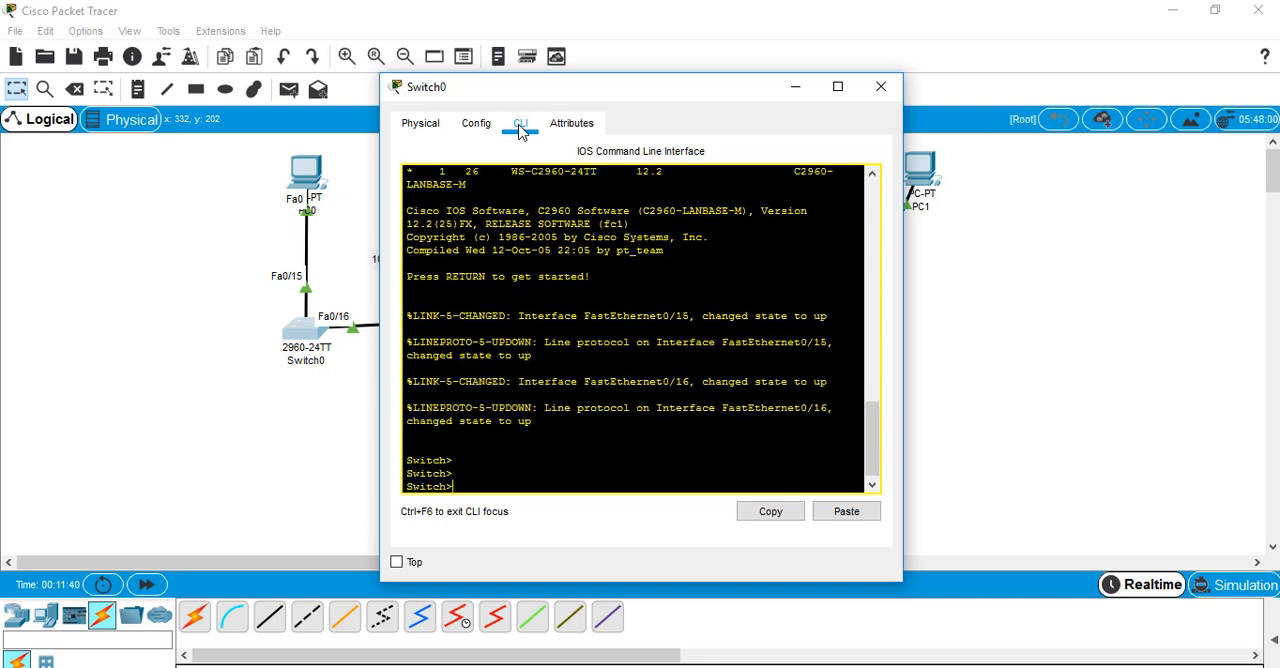
text(en)
key(Return)
Run show mac-address-table on Switch0 and examine the entry learned on Fa0/16 against the attached router
key(Return)
text(sh)
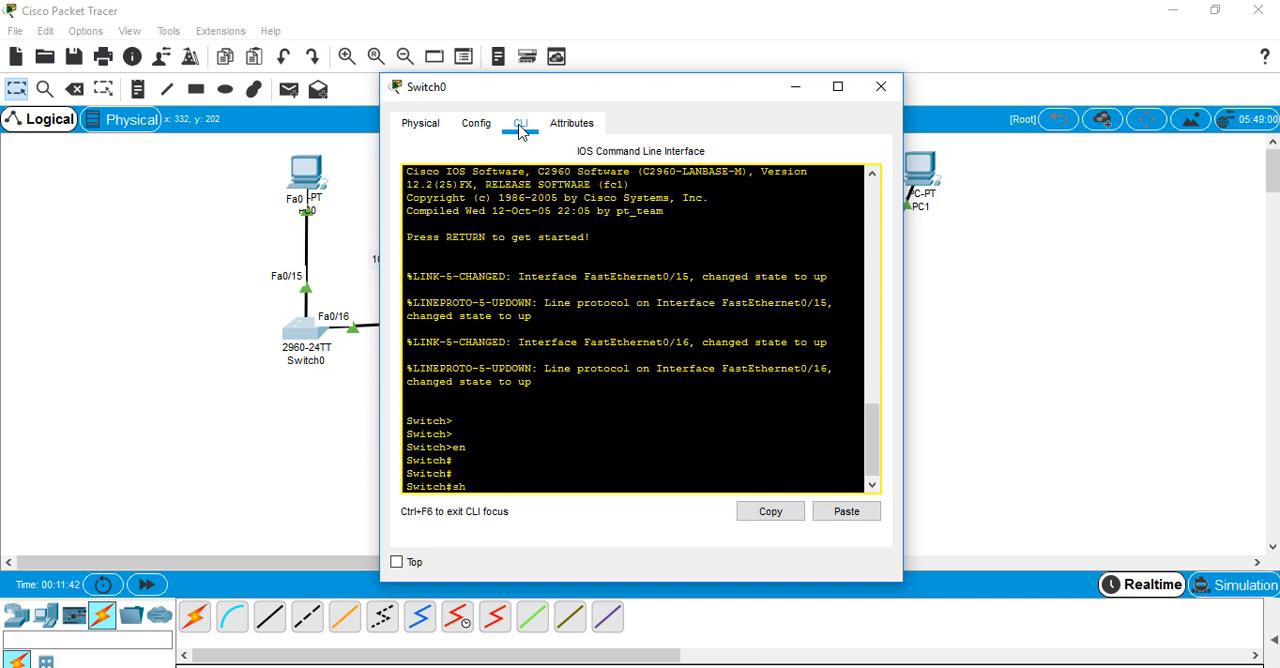
text(ow ac-address-tabl)
key(Left)
key(Left)
text(m)
key(Return)
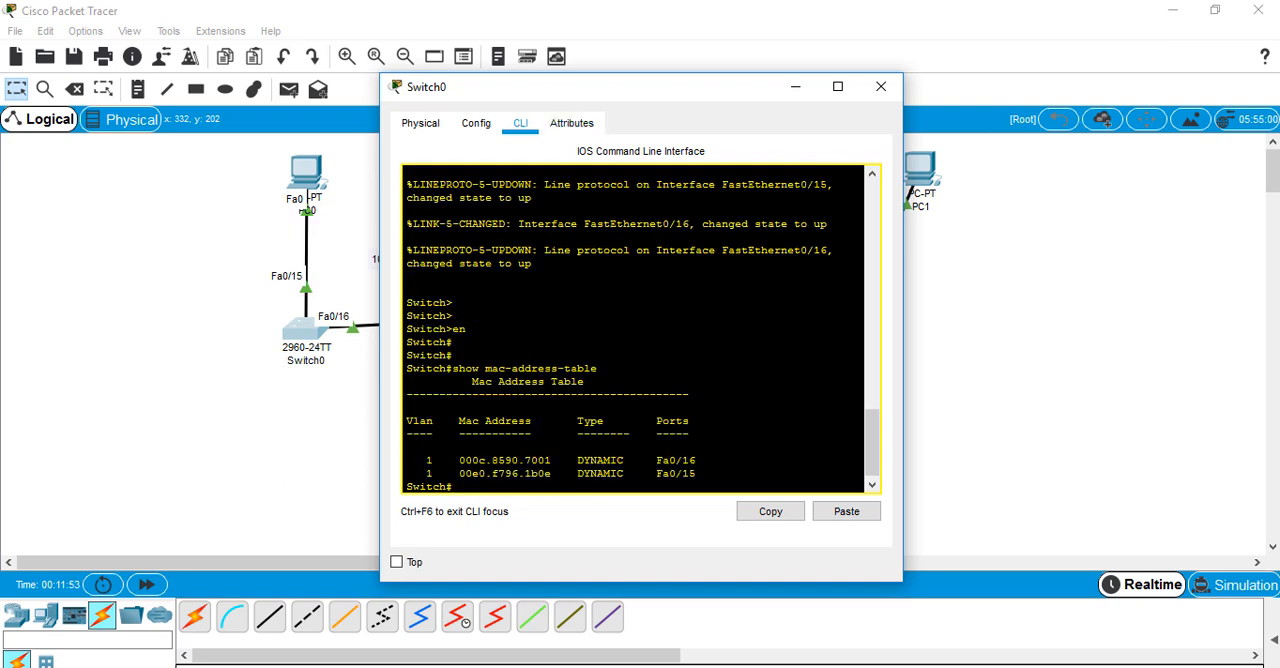
double_click(696, 460)
drag(557, 460, 446, 460)
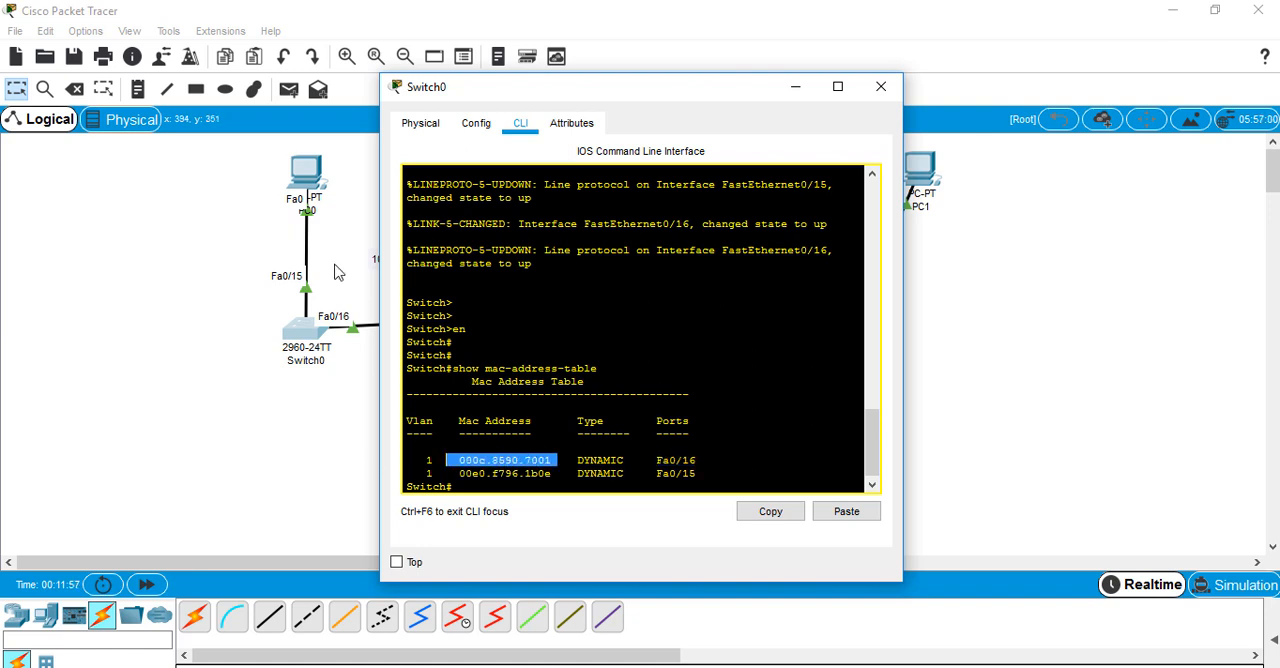
drag(166, 219, 441, 317)
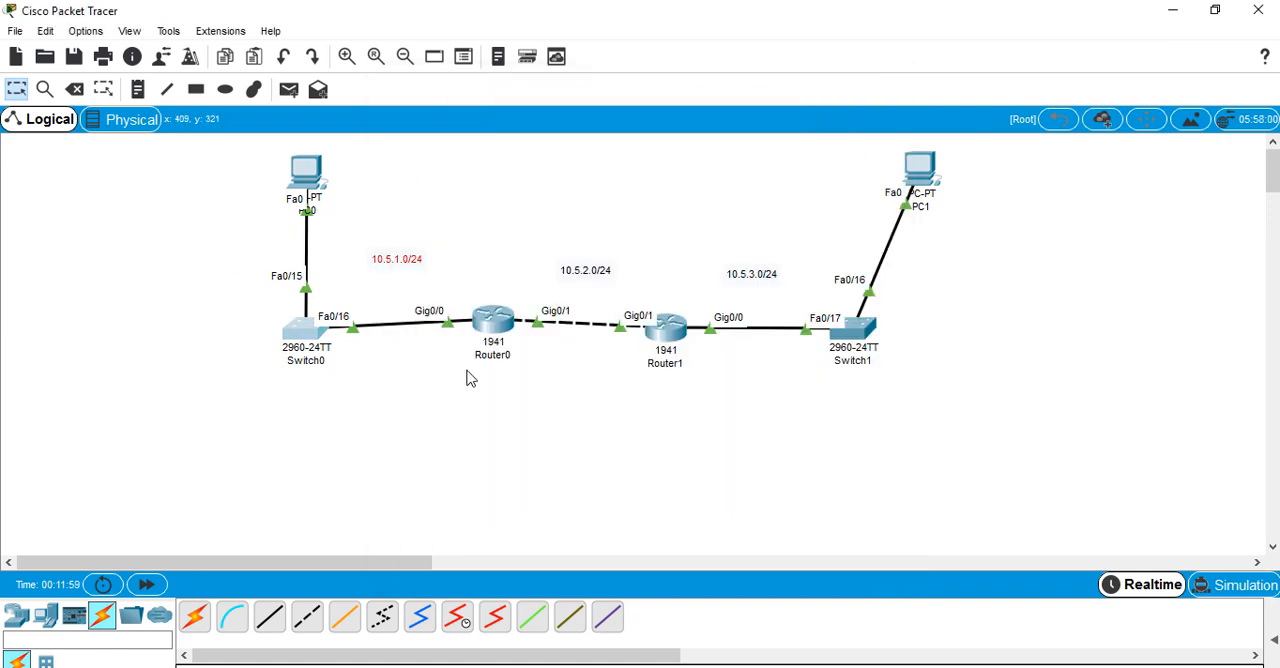
click(470, 378)
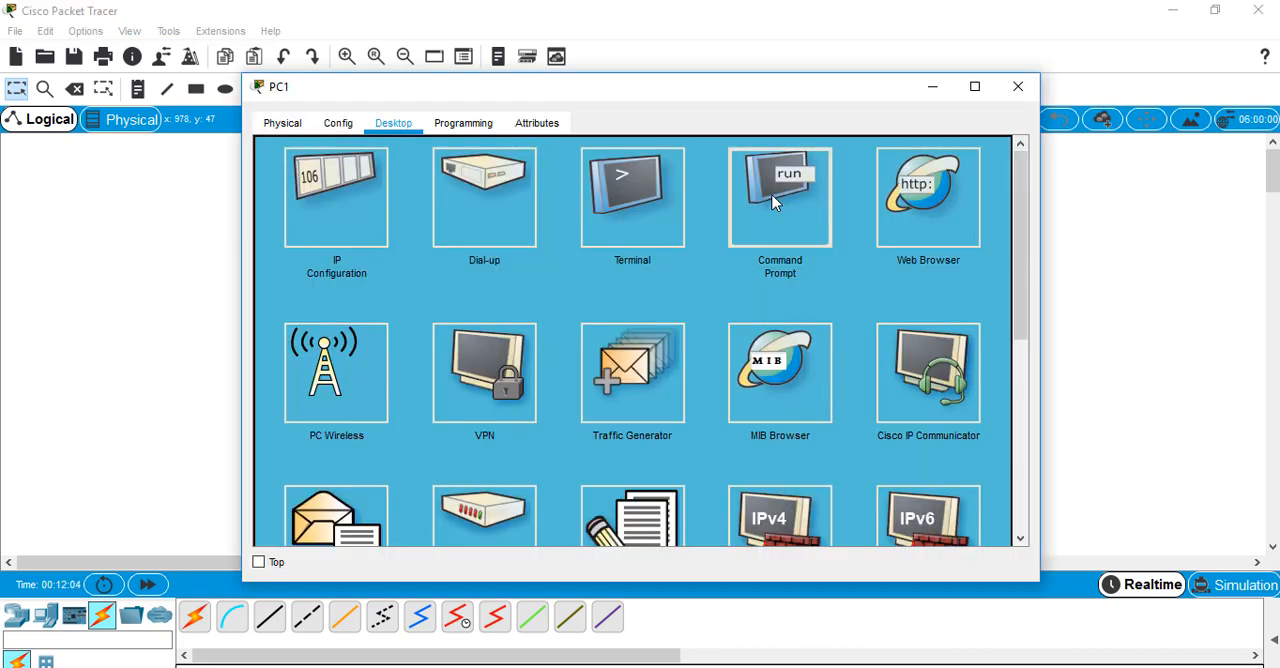
Test connectivity in the reverse direction by pinging 10.5.1.2 from PC1's Command Prompt
click(772, 203)
text(p)
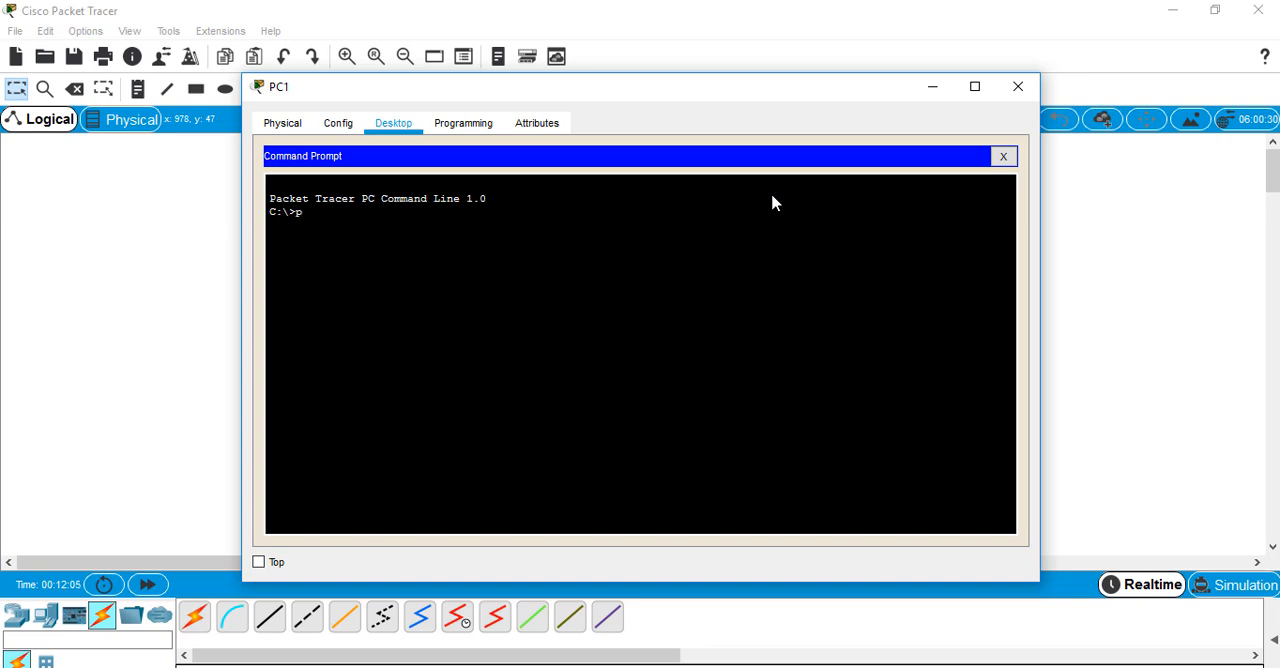
text(ing 10.5.1.2)
key(Return)
drag(581, 265, 289, 265)
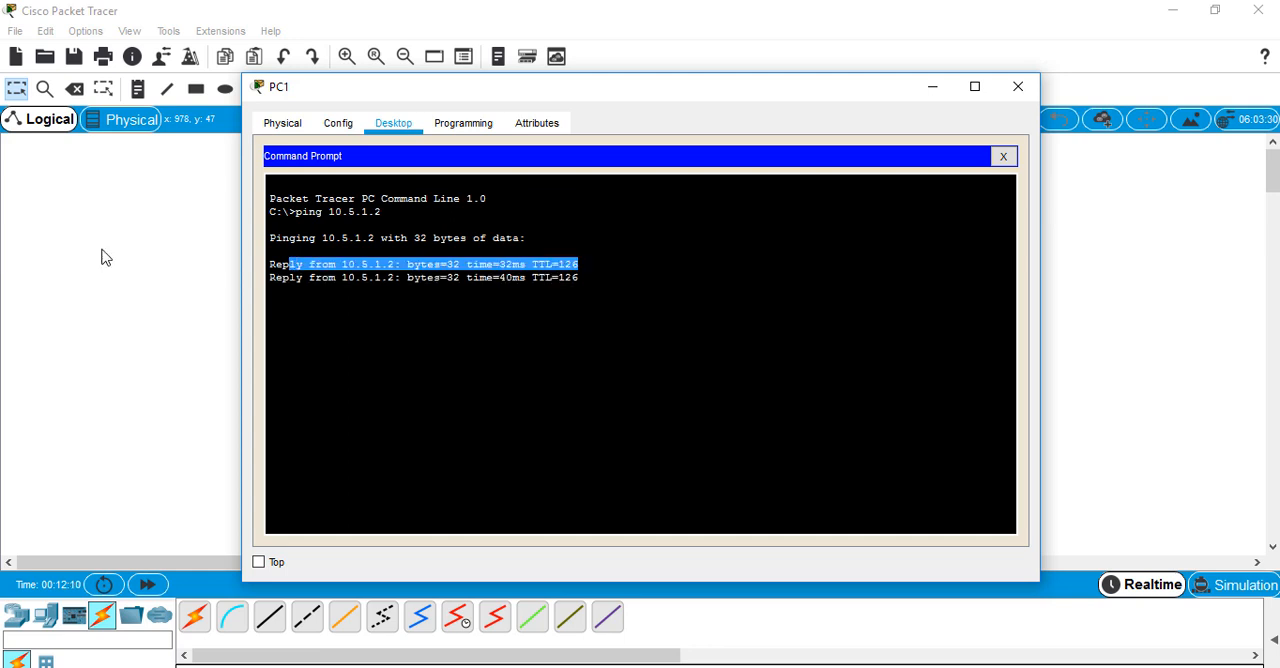
click(112, 249)
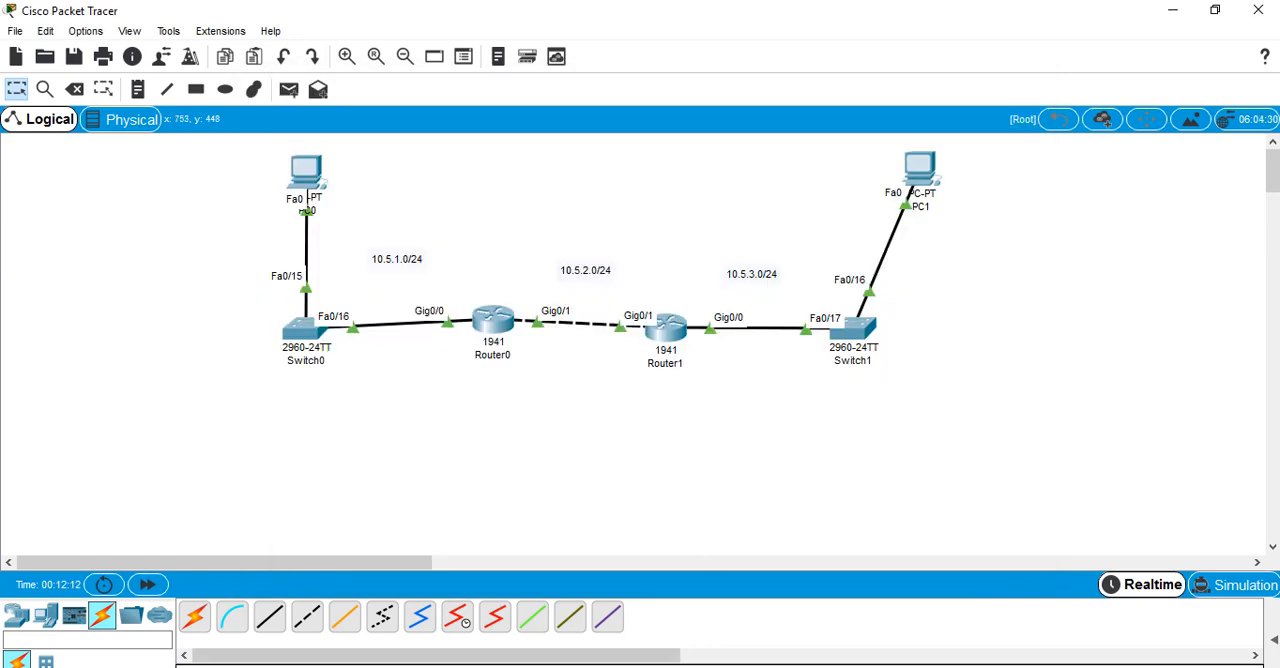
Switch to the 12.ripv2.pdf lab sheet in Adobe Acrobat Reader and read the bonus task about a secondary network
key(alt+Tab)
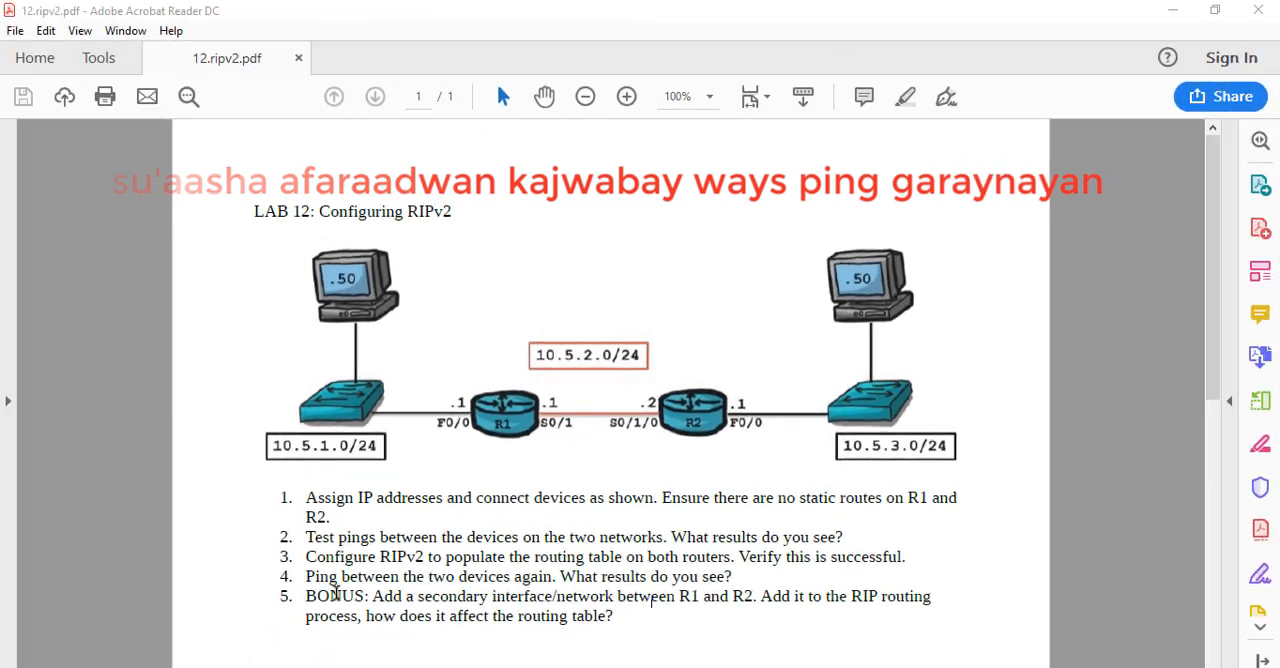
double_click(352, 632)
click(372, 632)
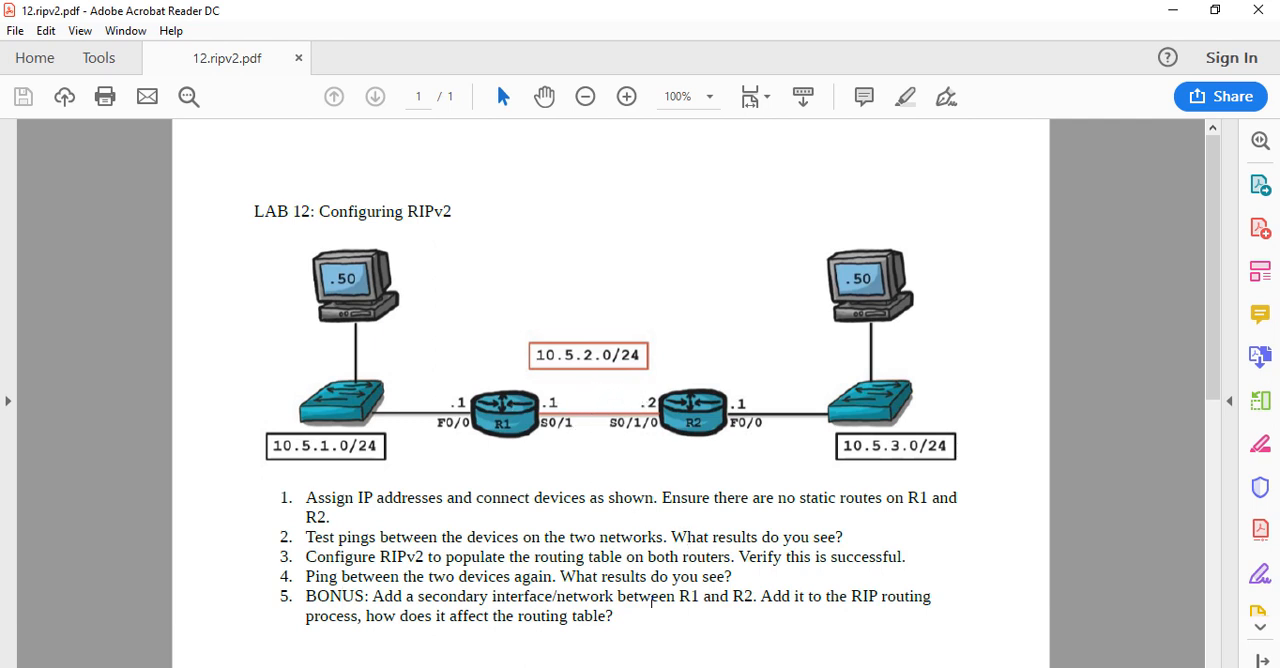
Switch back to Cisco Packet Tracer and save Router0's running configuration with the write command
key(alt+Tab)
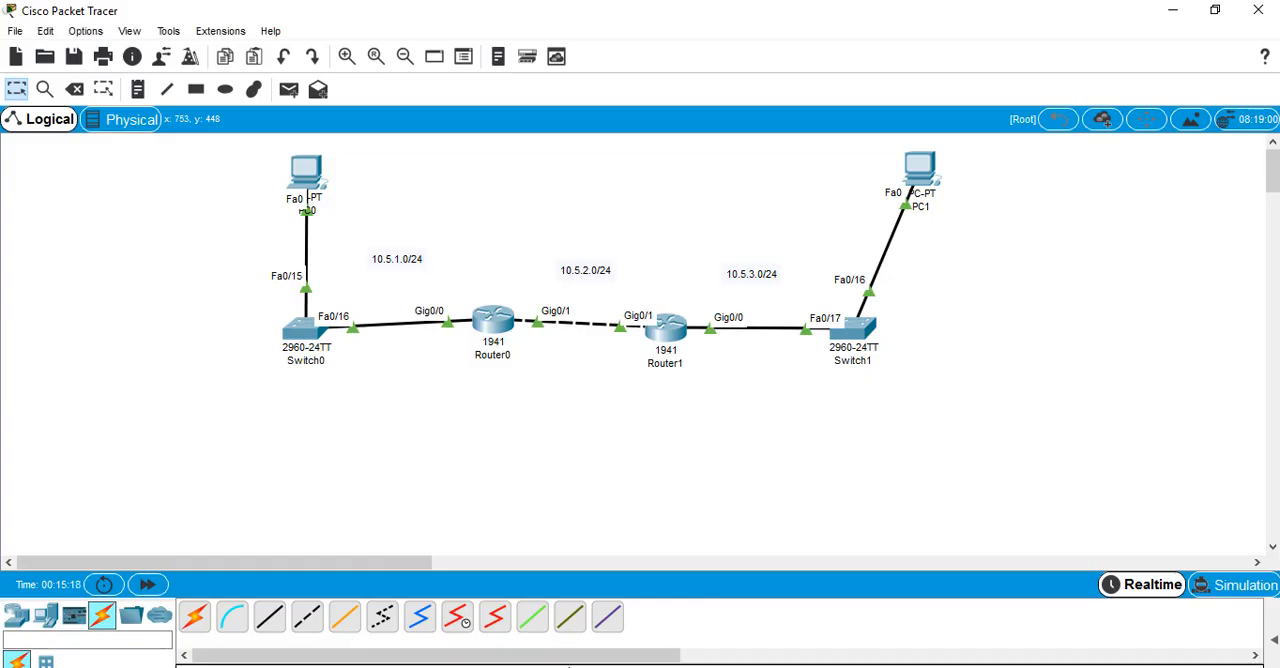
click(492, 328)
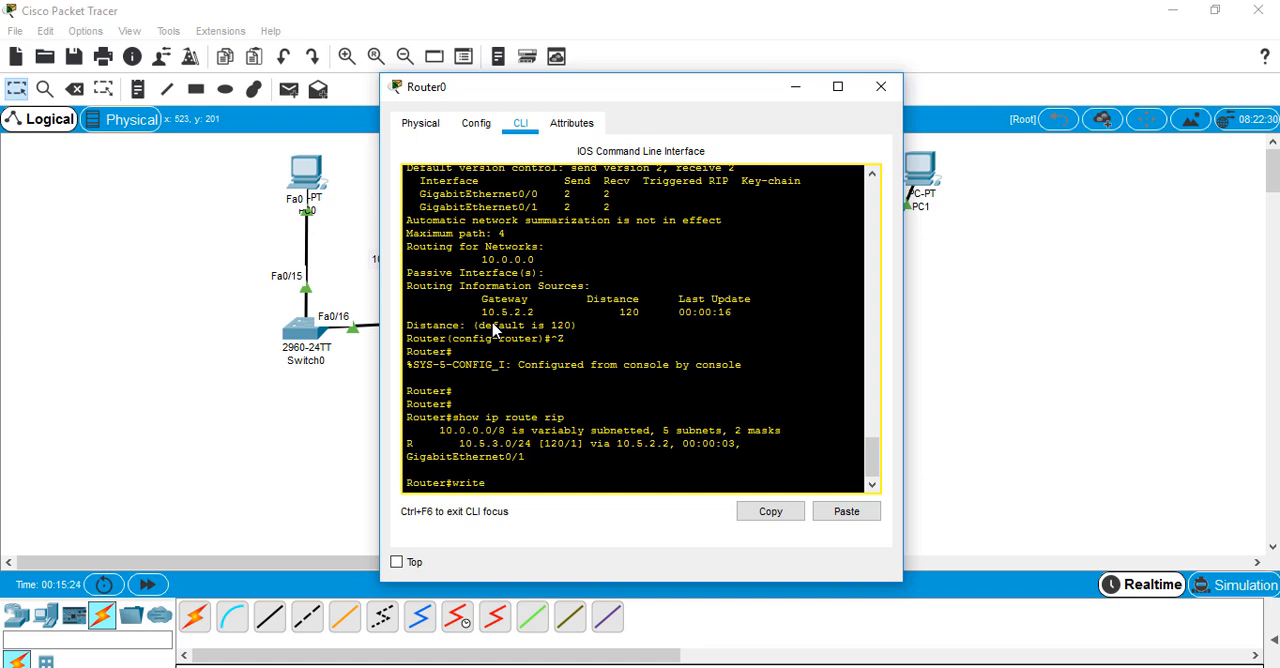
text(write)
key(Return)
key(Return)
key(Return)
click(226, 500)
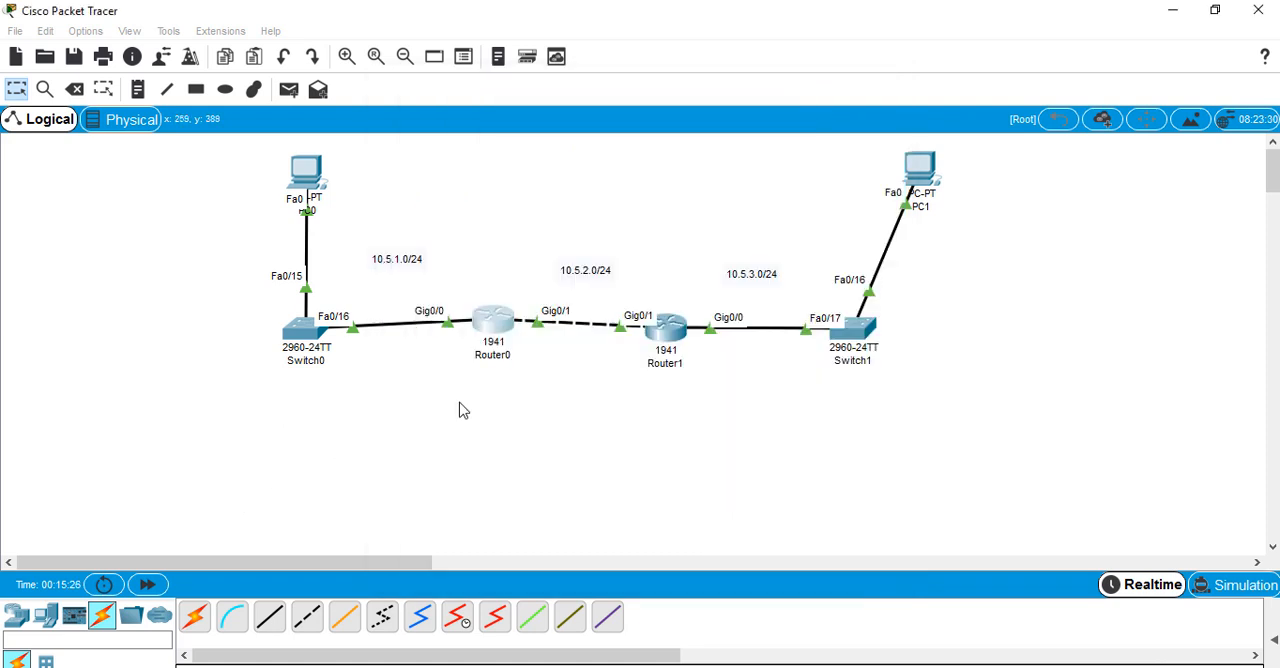
Save Router1's running configuration with the write command and leave its command line
click(675, 346)
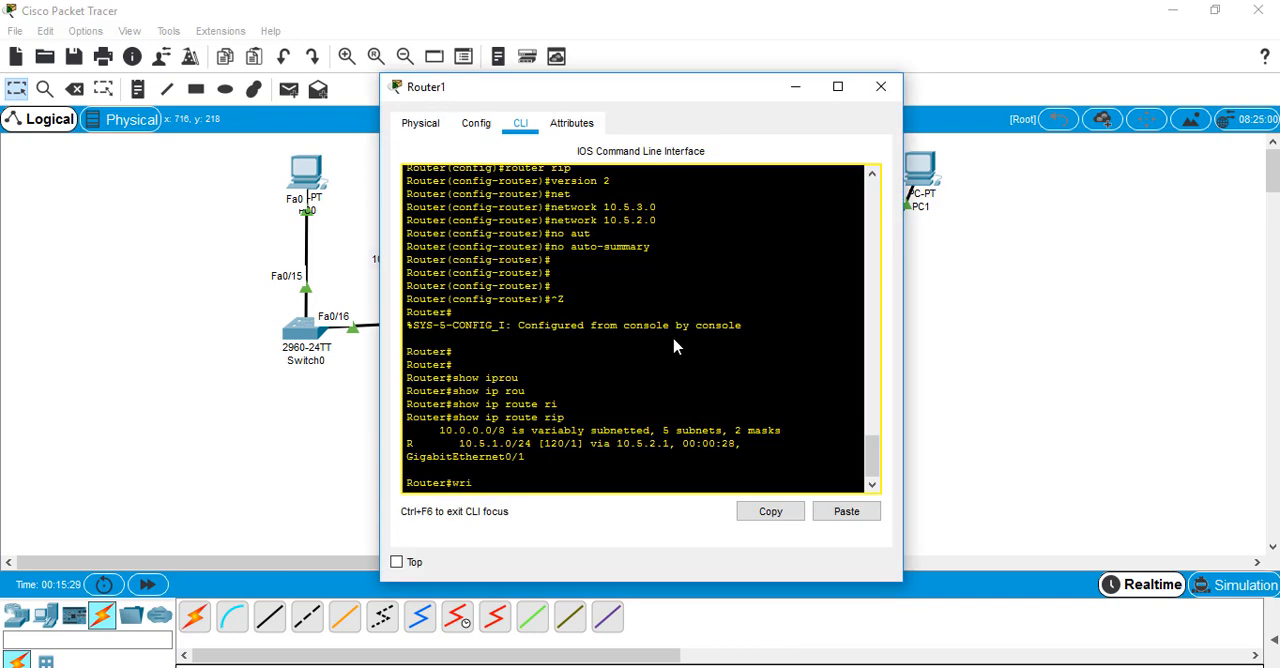
text(write)
key(Return)
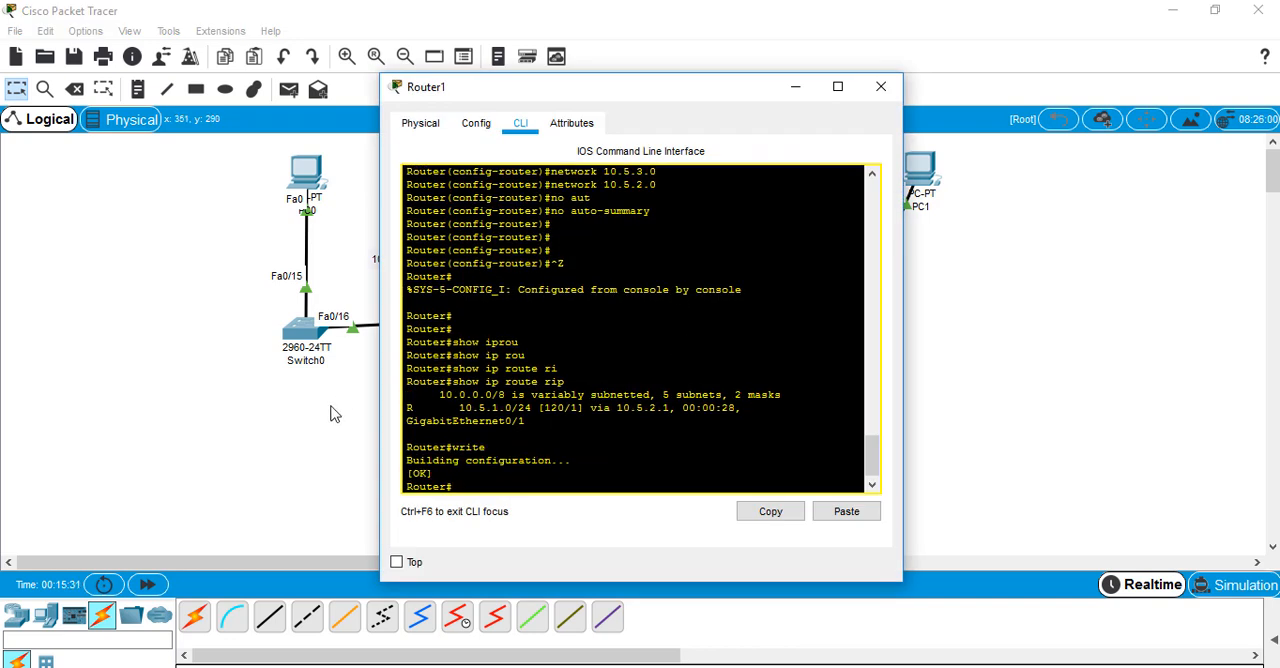
click(291, 428)
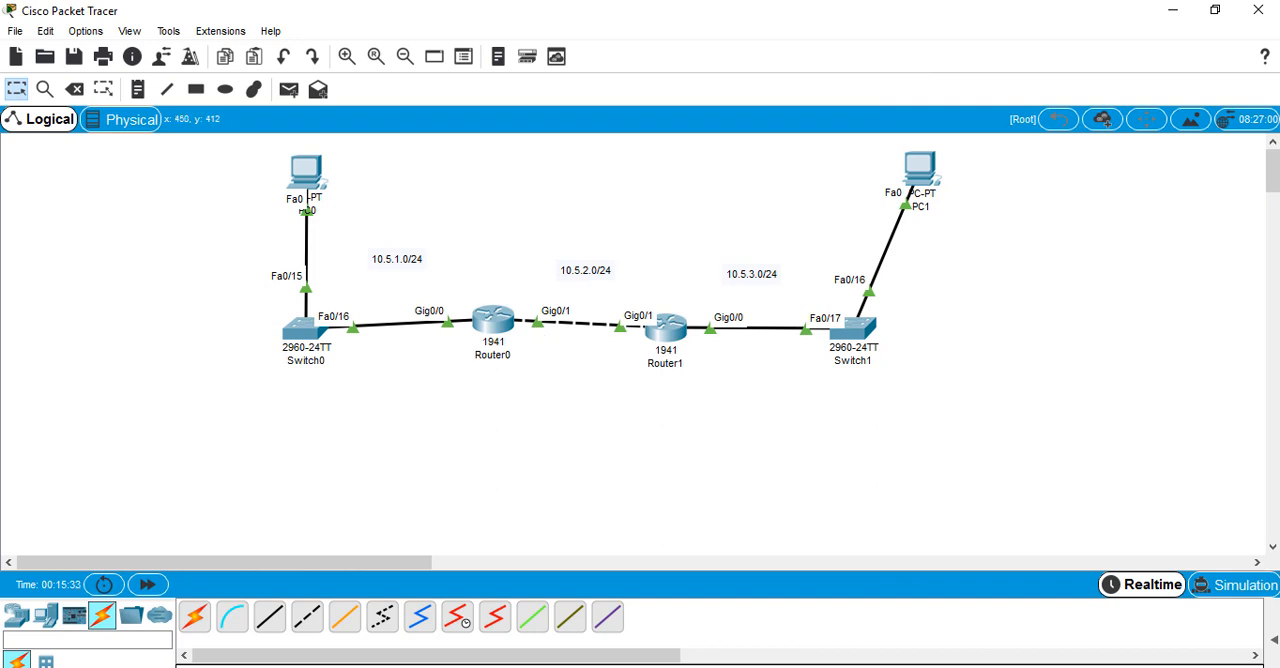
Place a 2960 switch above the inter-router link and move that cable's Router1 end to the new switch's FastEthernet0/1
click(16, 615)
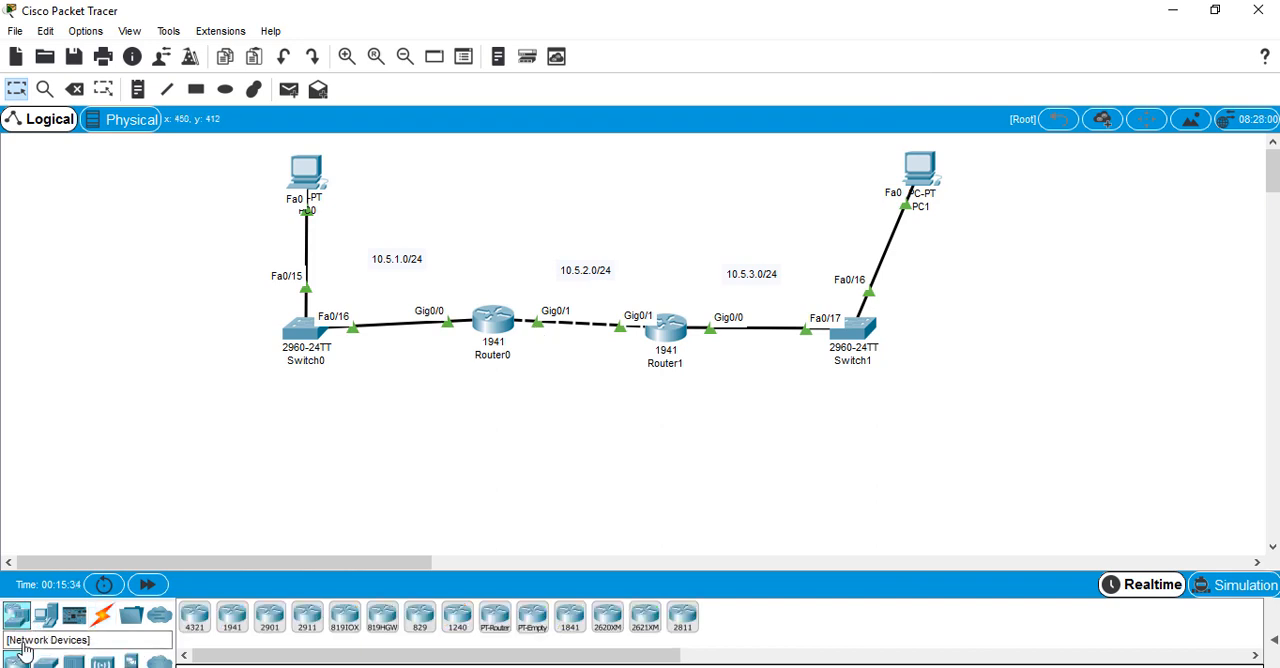
drag(44, 662, 573, 236)
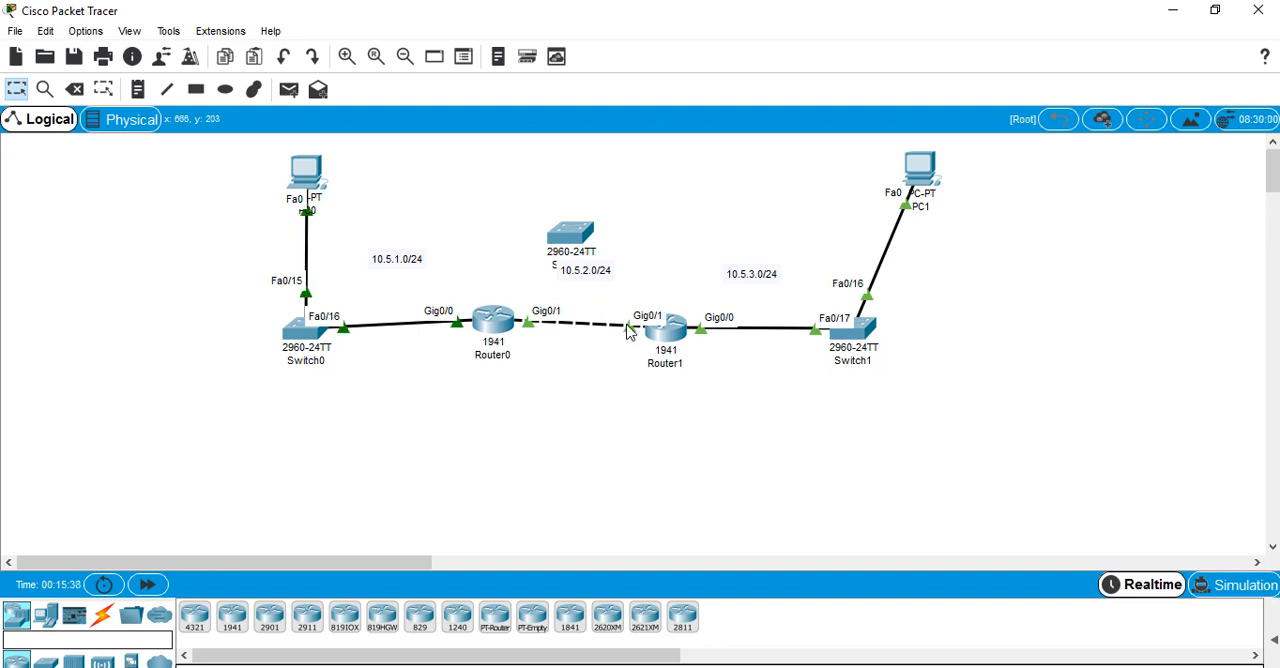
click(625, 325)
click(570, 236)
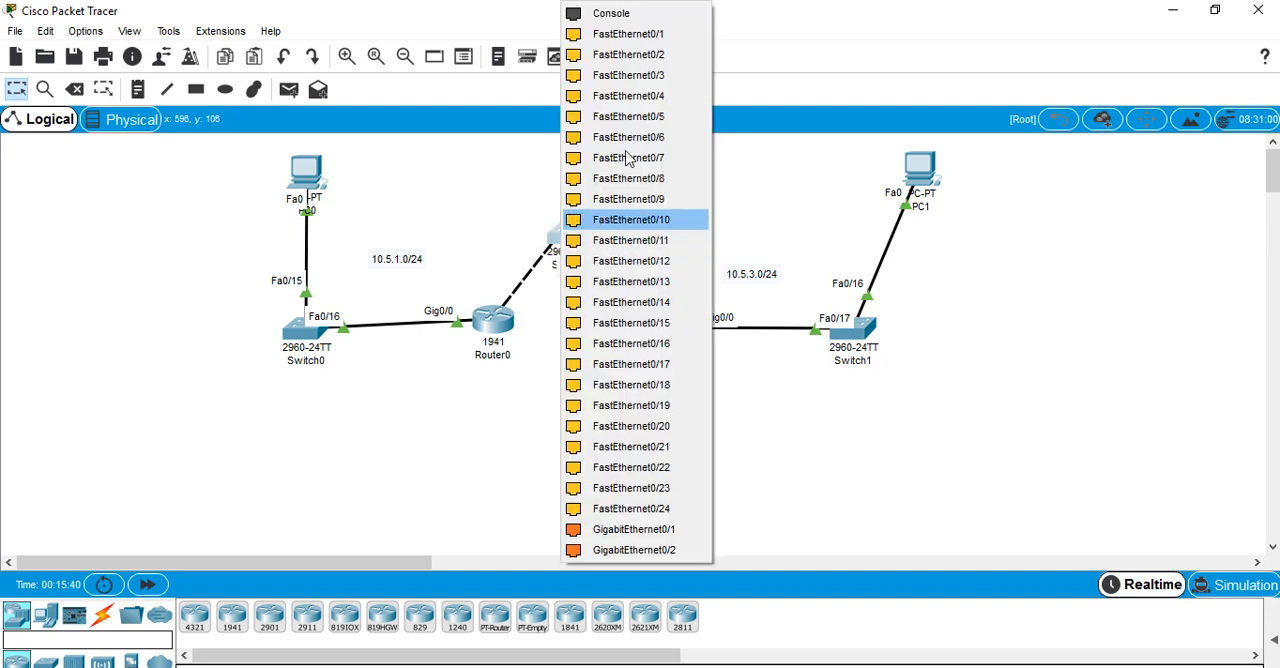
click(655, 44)
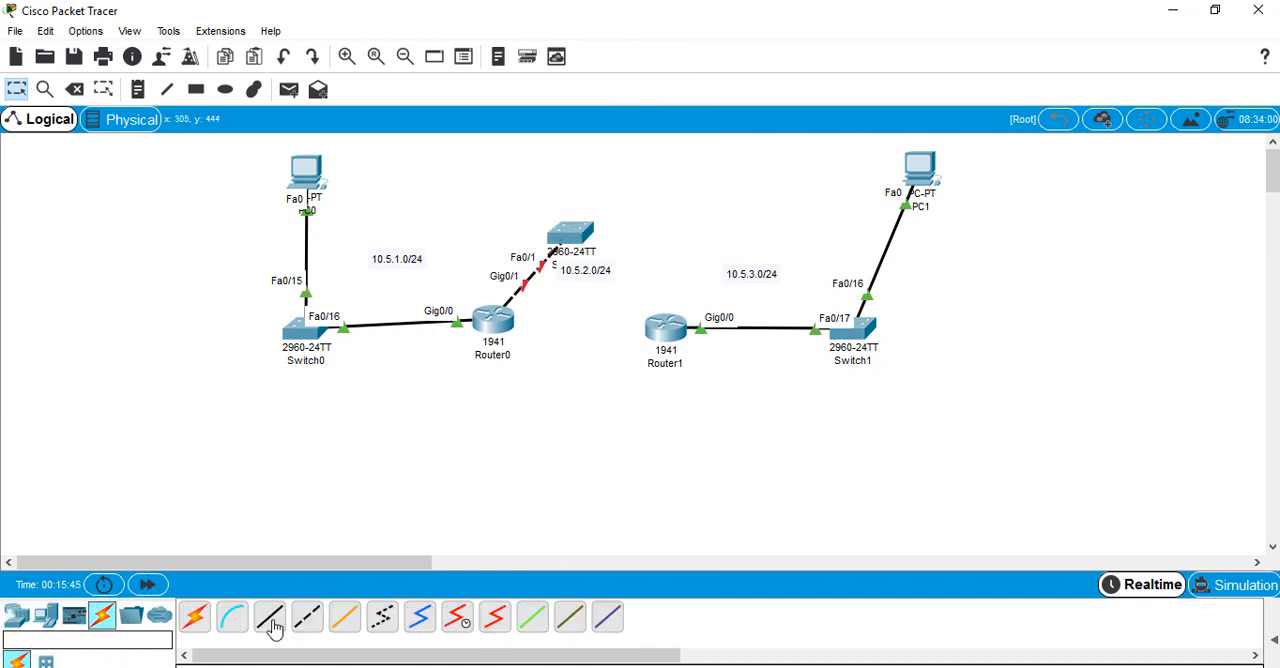
Connect FastEthernet0/2 of the new switch to Router1's GigabitEthernet0/1 with a copper straight-through cable
click(269, 617)
click(578, 232)
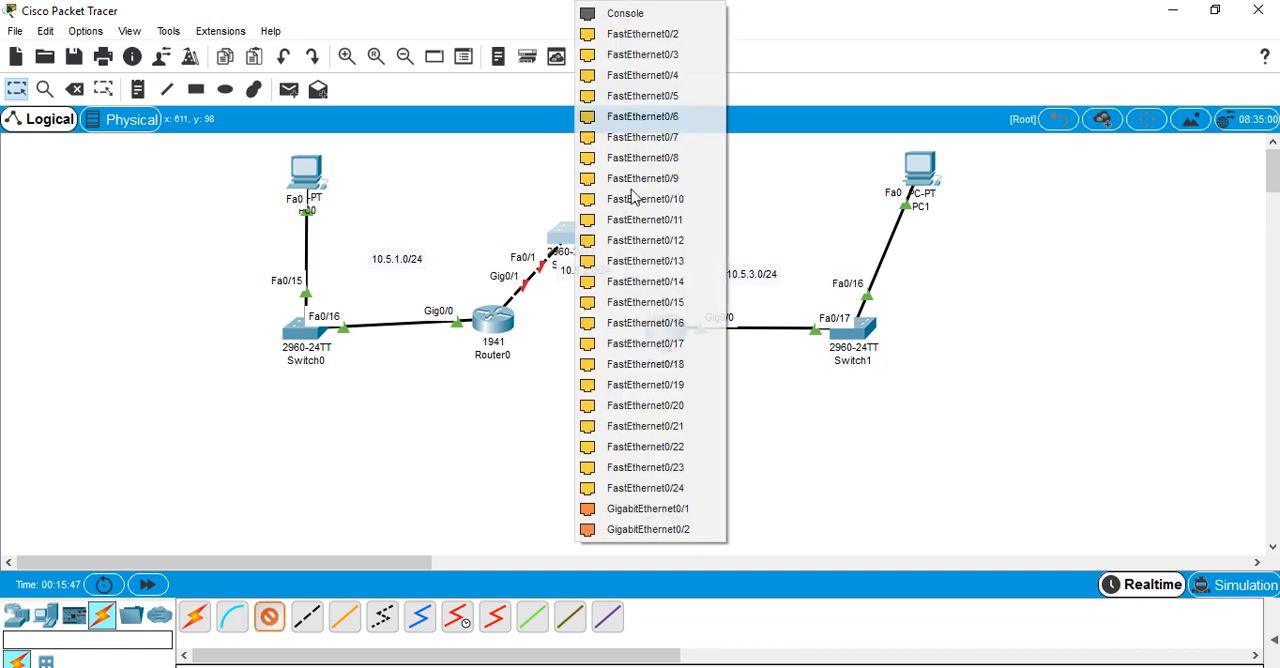
click(676, 36)
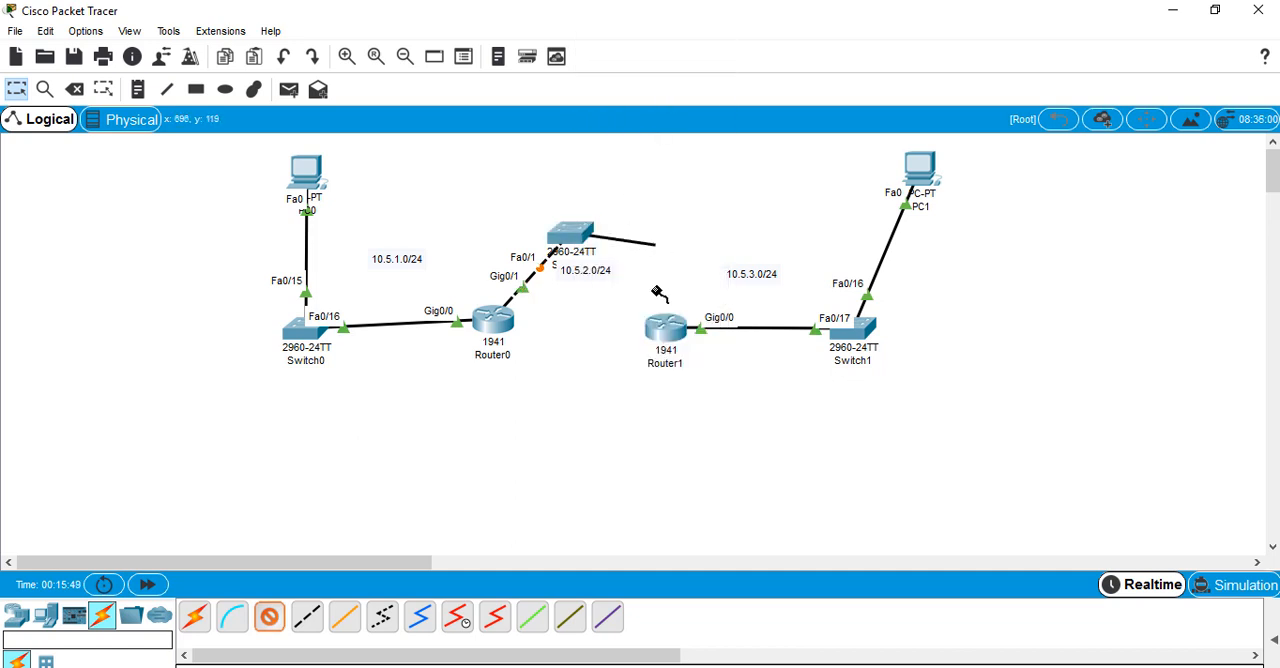
click(662, 326)
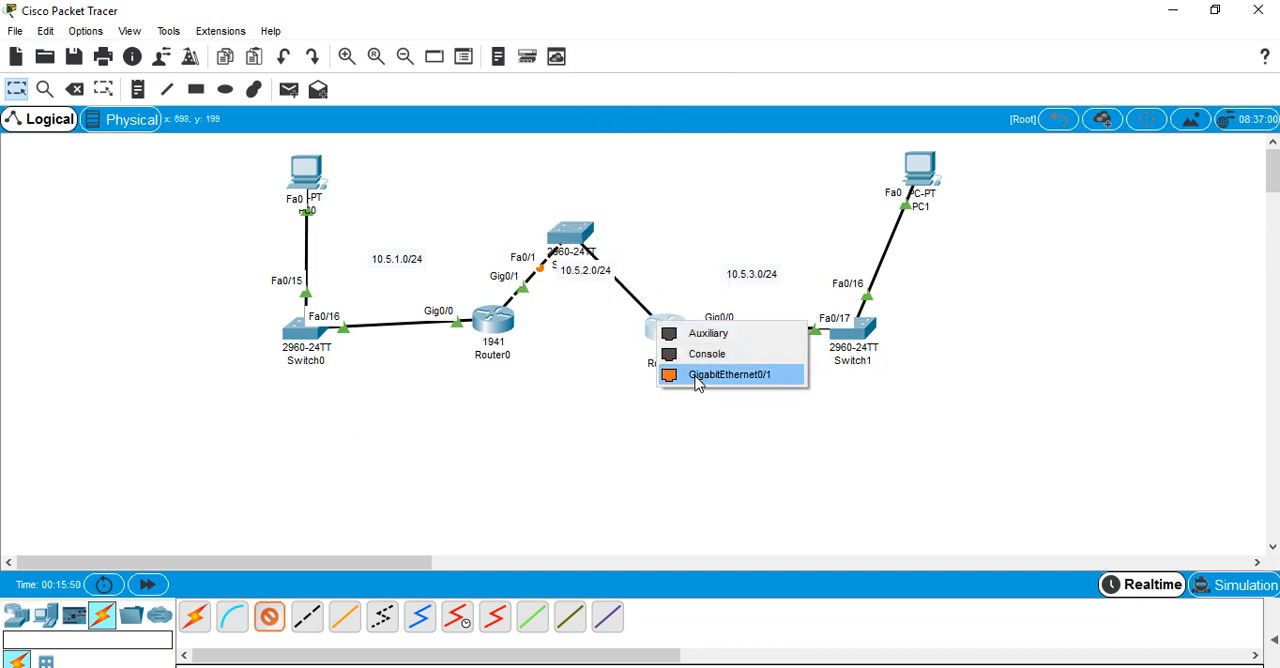
click(729, 374)
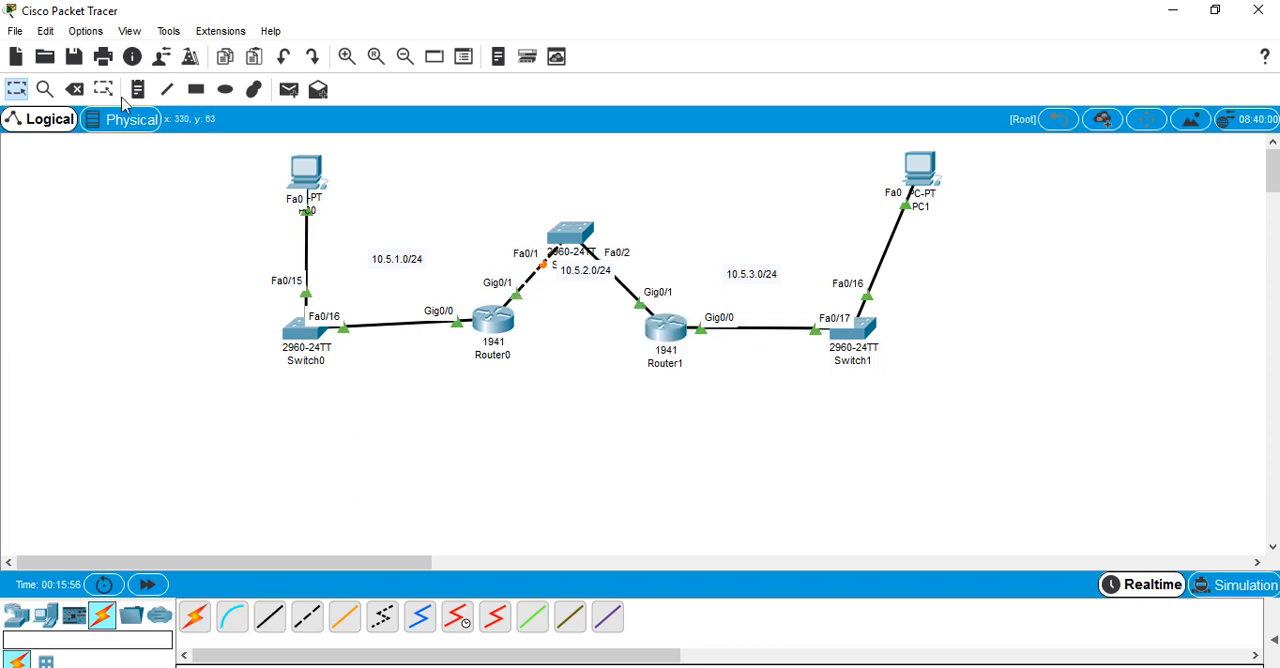
Replace the crossover link between Router0 and the new switch with a straight-through cable from FastEthernet0/1 to GigabitEthernet0/1
click(75, 90)
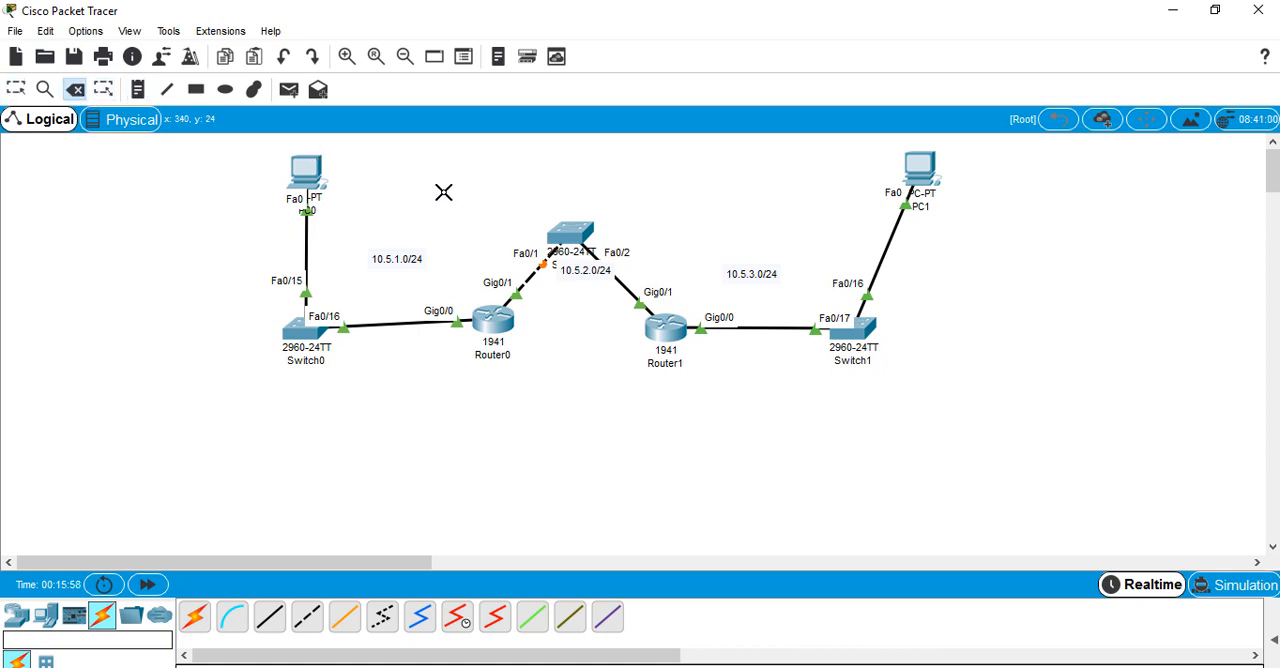
click(527, 279)
key(Escape)
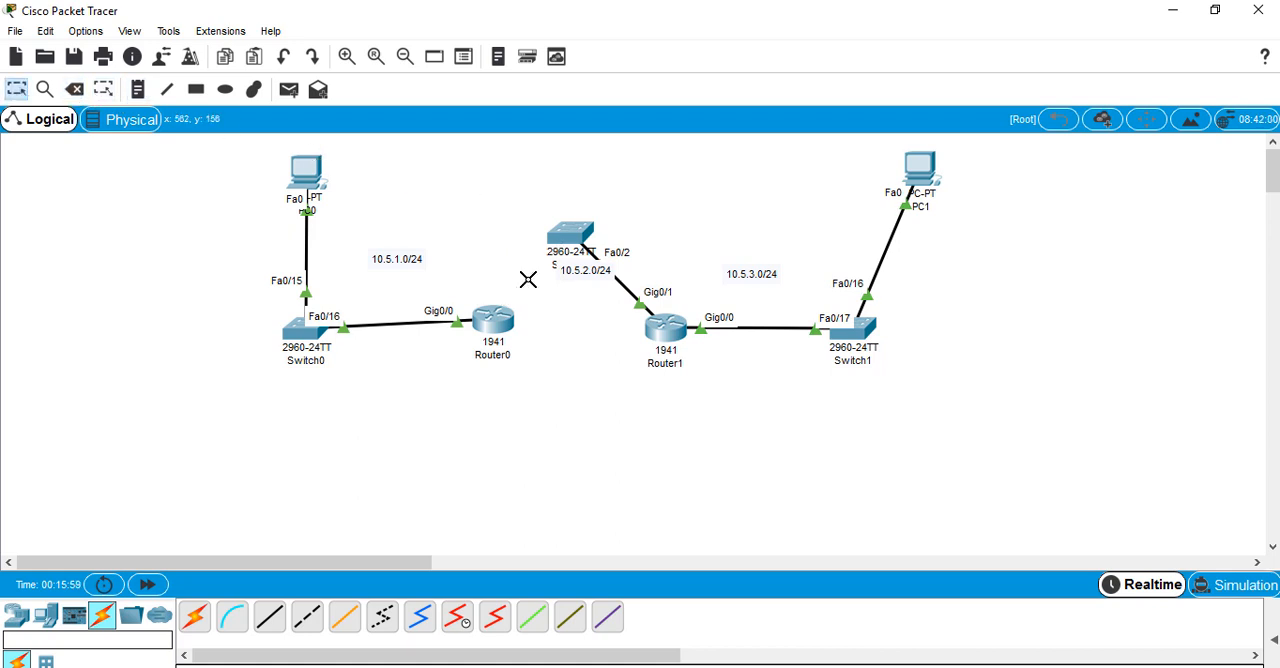
click(270, 620)
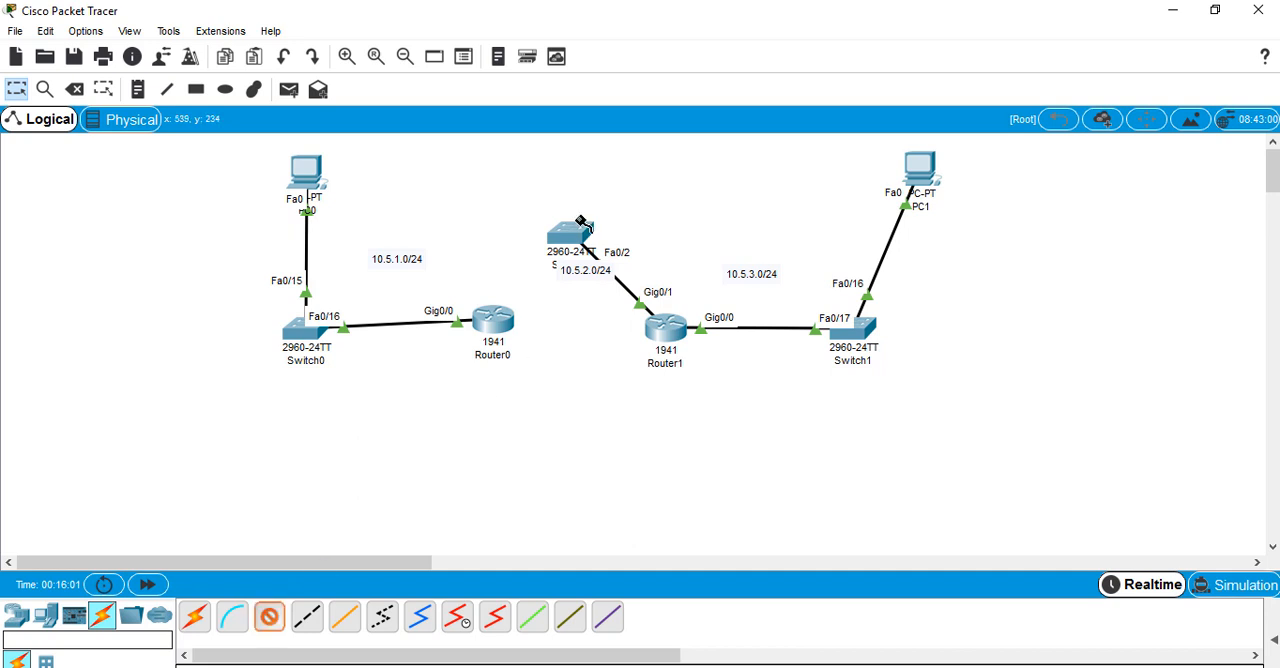
click(569, 238)
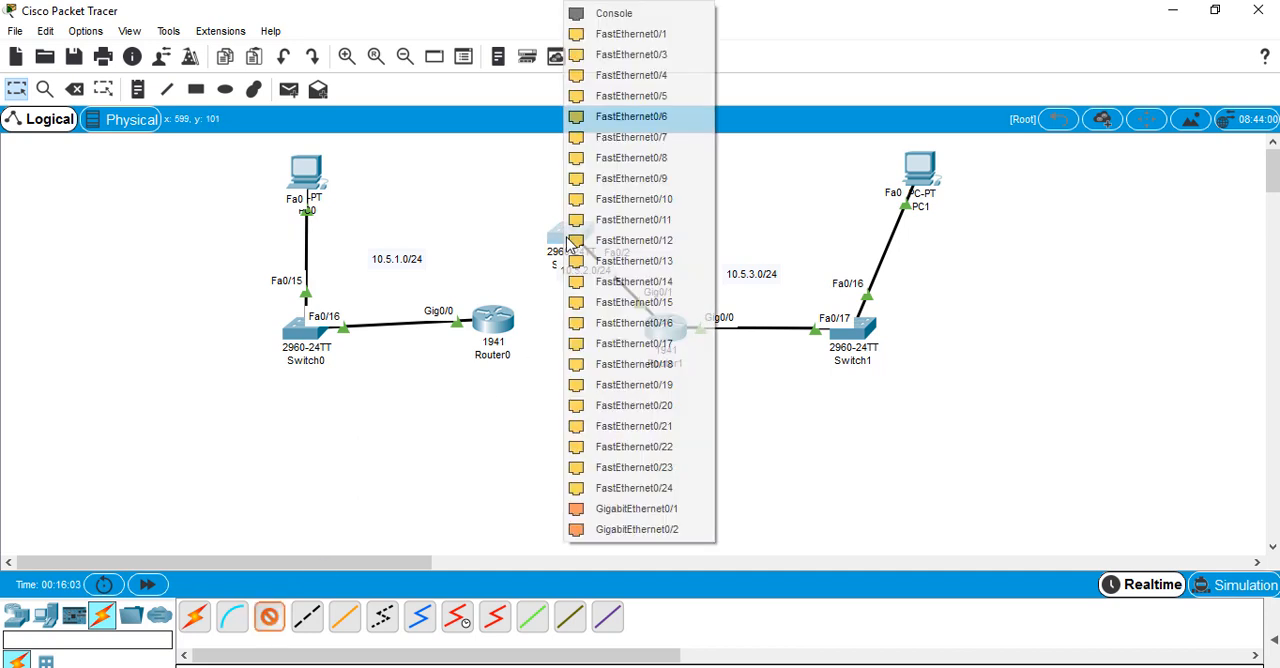
click(690, 33)
click(508, 328)
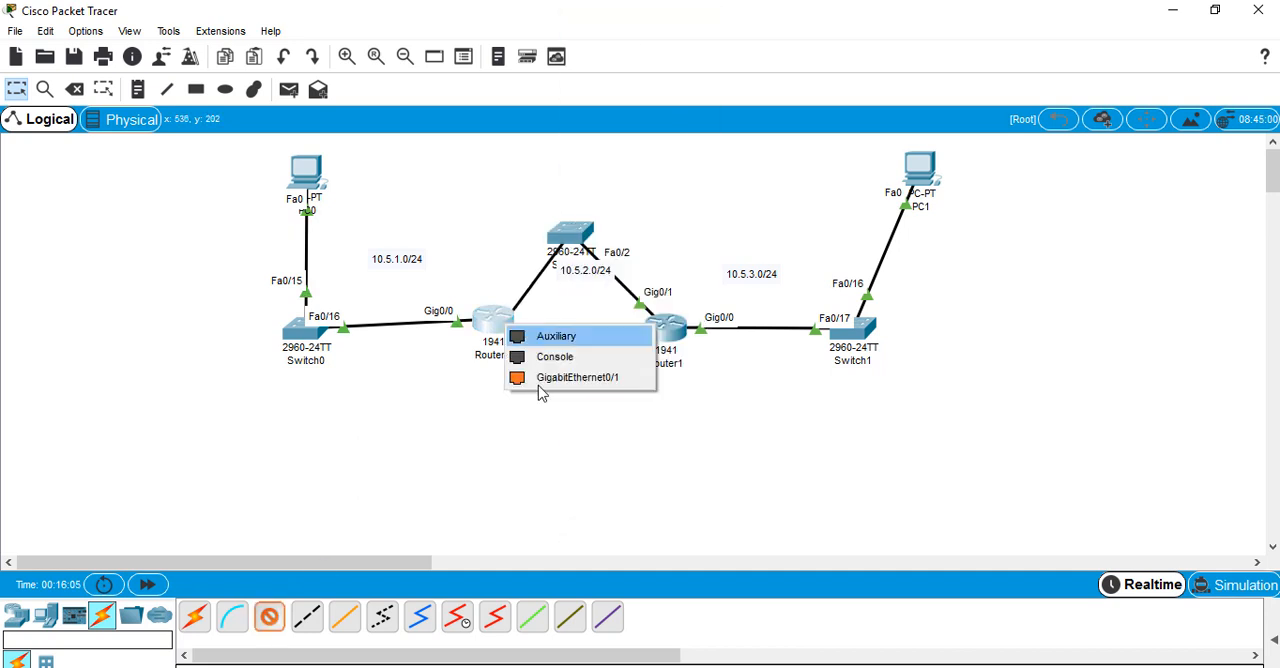
click(538, 383)
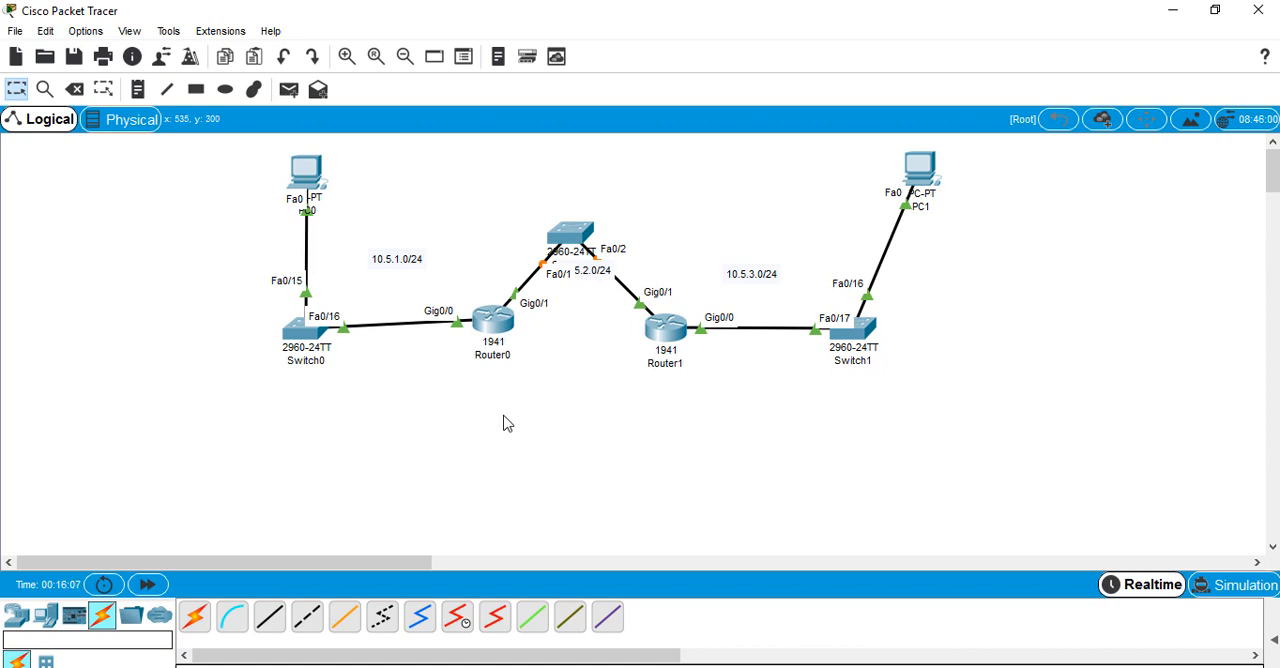
List Router0's interface status with sho ip int br, then display its routing table with sho ip rou
click(490, 318)
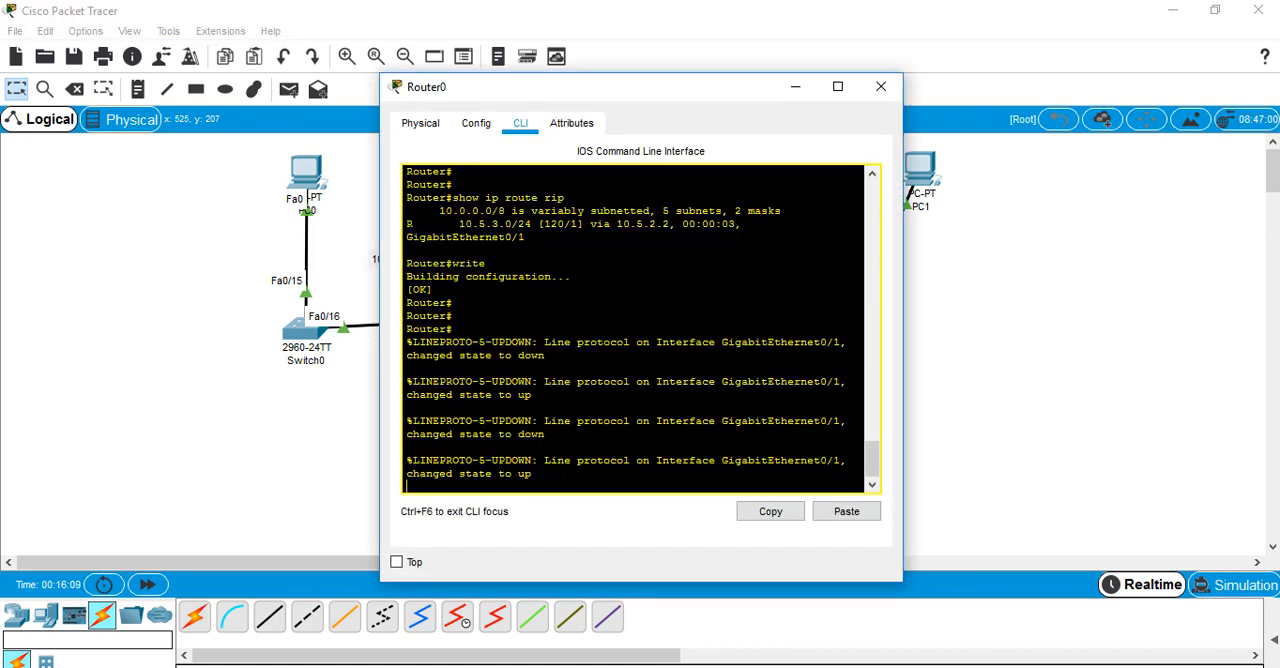
key(Return)
key(Return)
text(s)
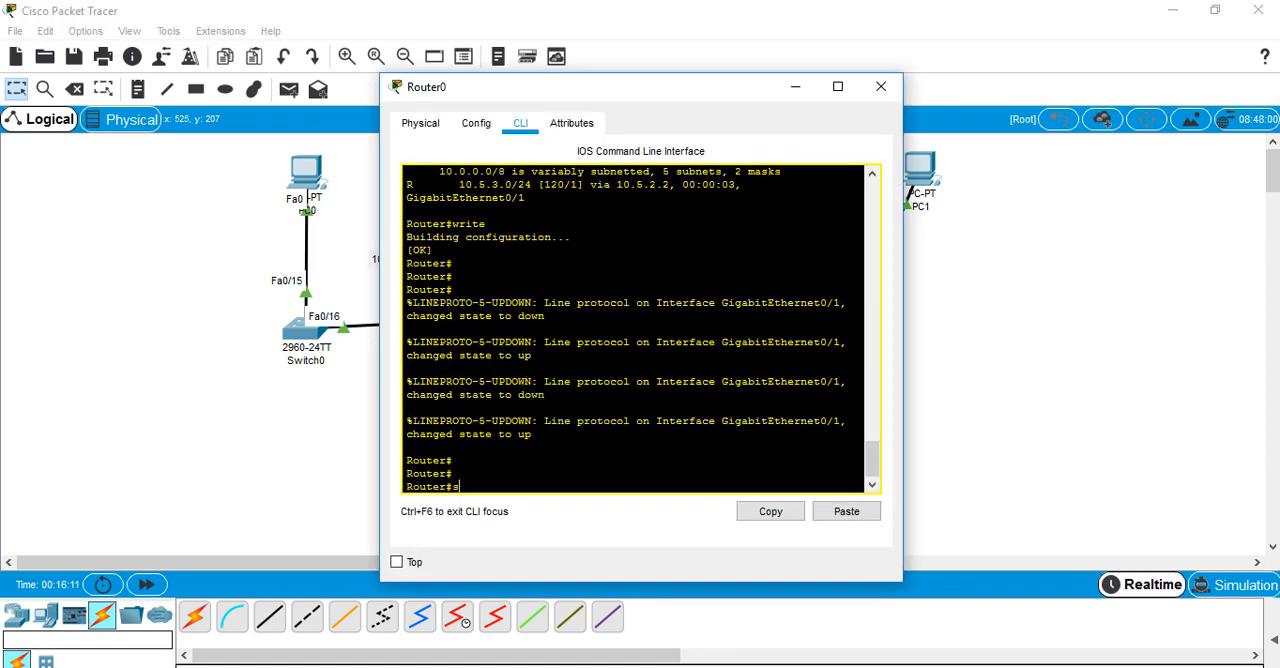
text(hho)
text( ip int br)
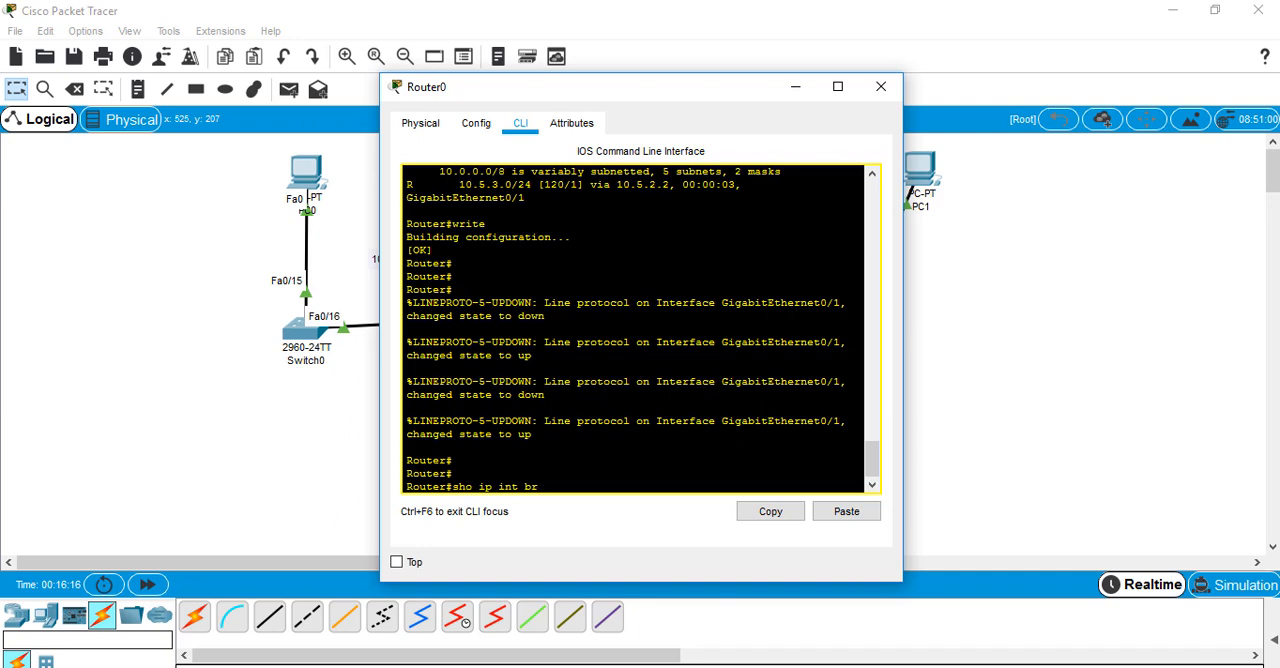
key(Return)
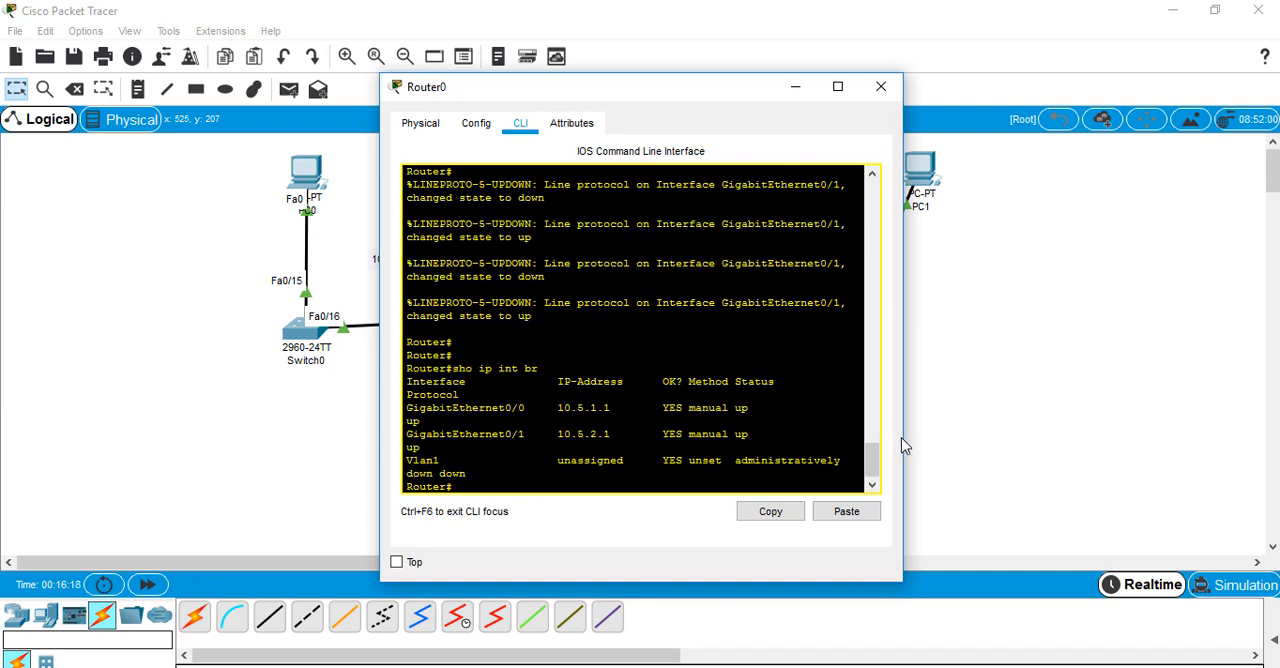
drag(902, 437, 1064, 428)
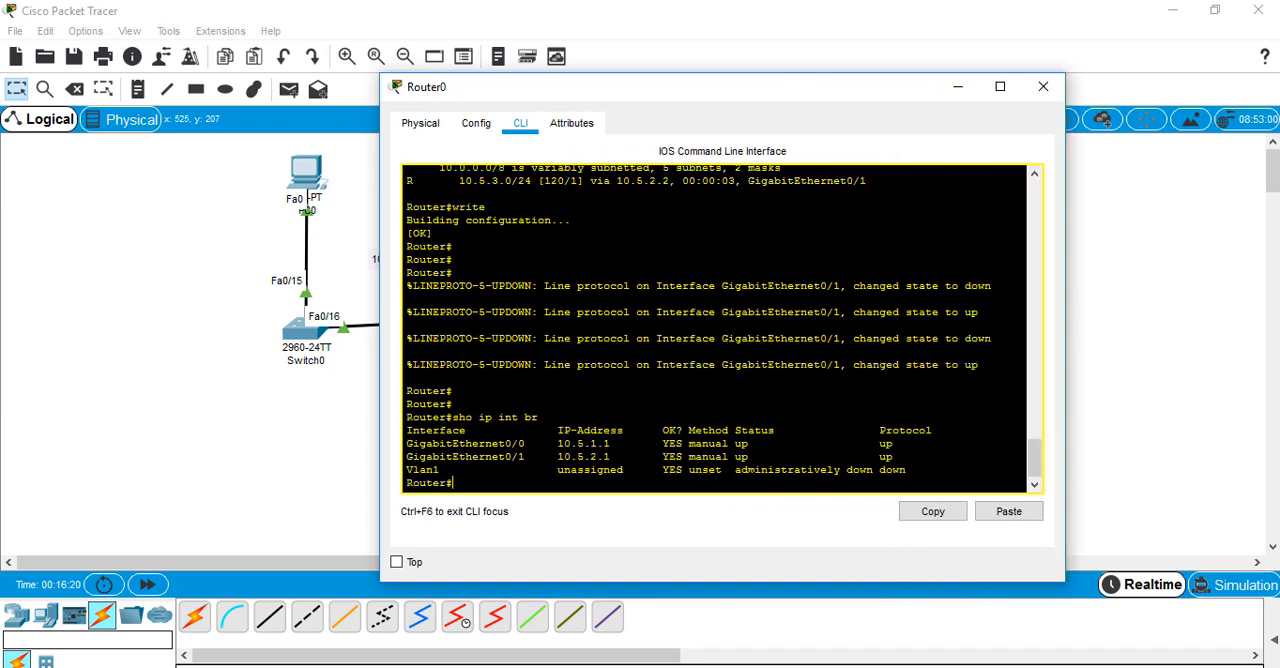
key(Up)
key(Return)
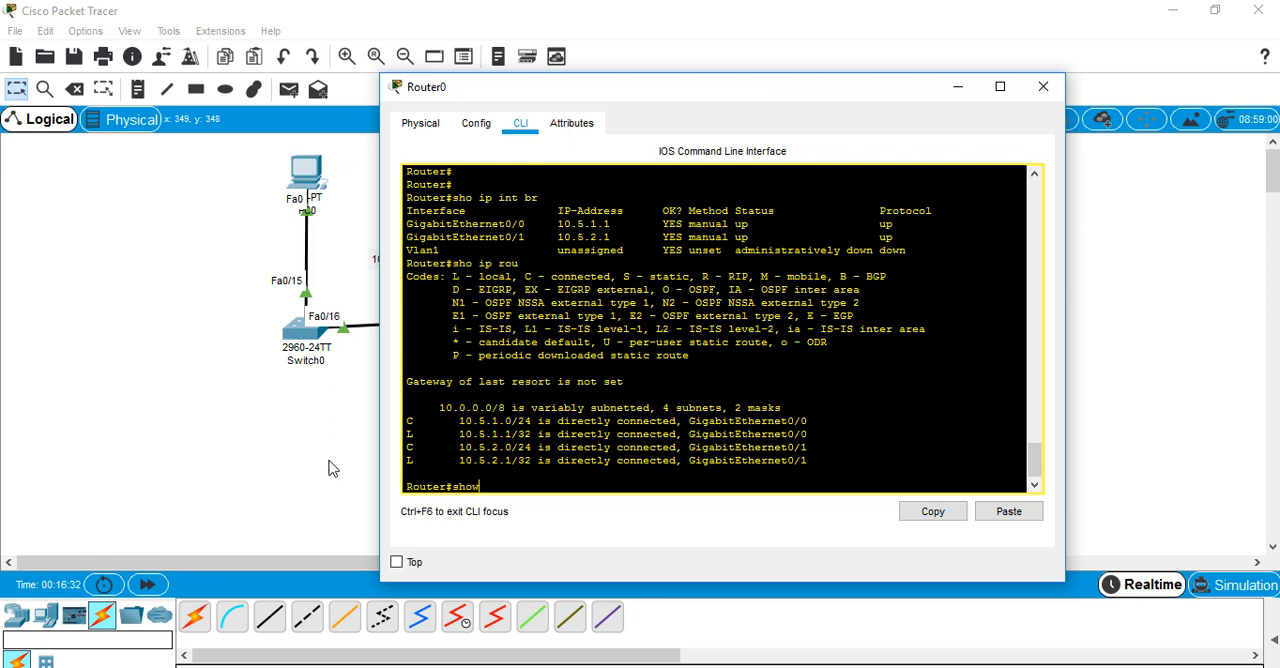
Page through Router0's running configuration with show ru, checking the interface addresses and the RIP section
text(show ru)
key(Return)
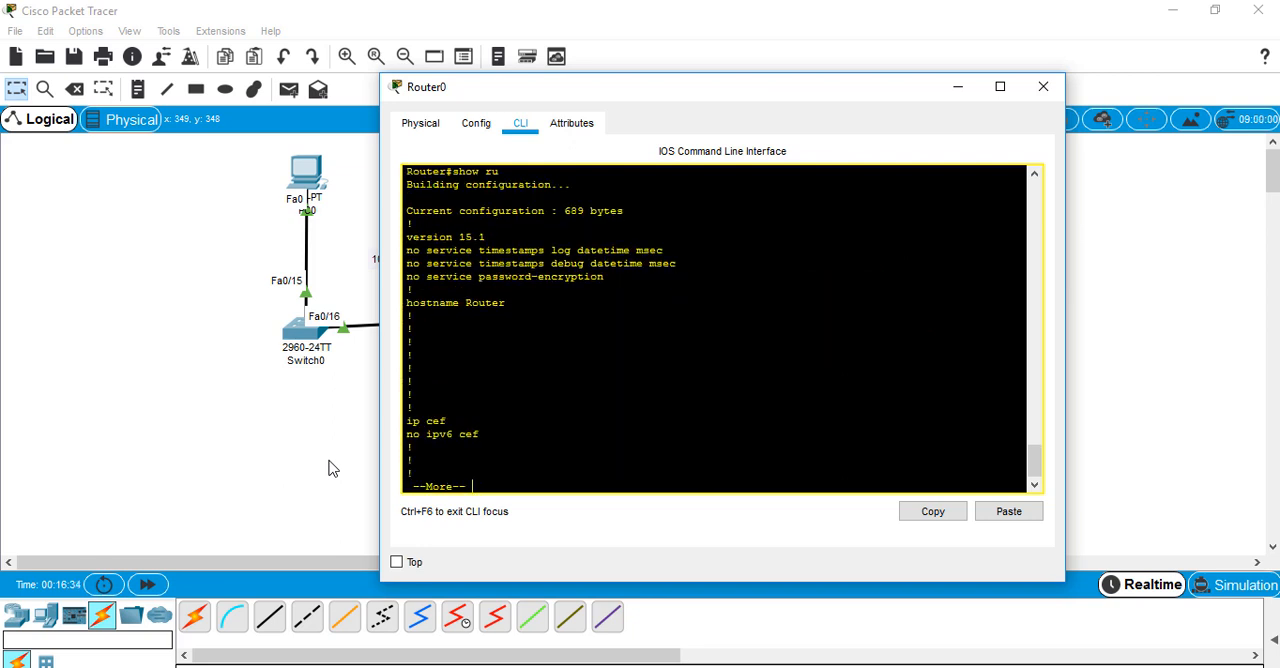
key(Return)
key(Return)
key(Return)
key(Return)
key(Return)
key(Return)
key(Return)
key(Return)
key(Return)
key(Return)
key(Return)
key(Return)
key(Return)
key(Return)
key(Return)
key(Return)
key(Return)
key(Return)
key(Return)
key(Return)
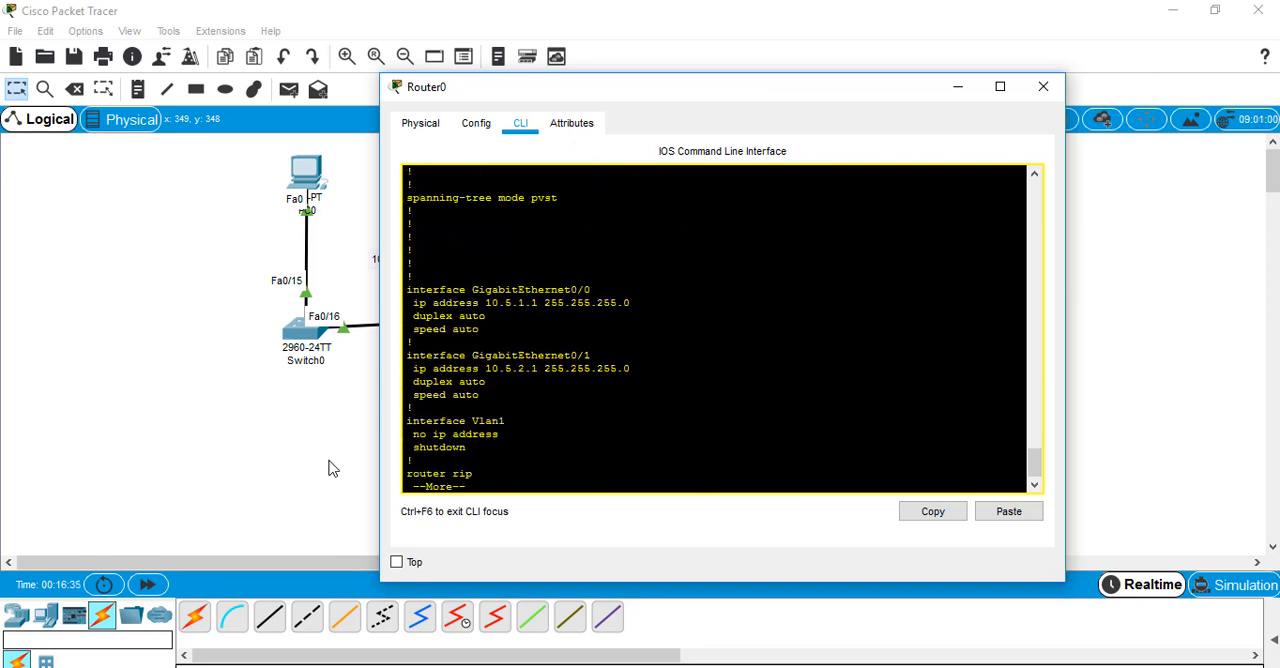
key(Return)
key(Return)
key(Return)
key(Return)
key(Return)
key(Return)
key(Return)
key(Return)
key(Return)
key(Return)
key(Return)
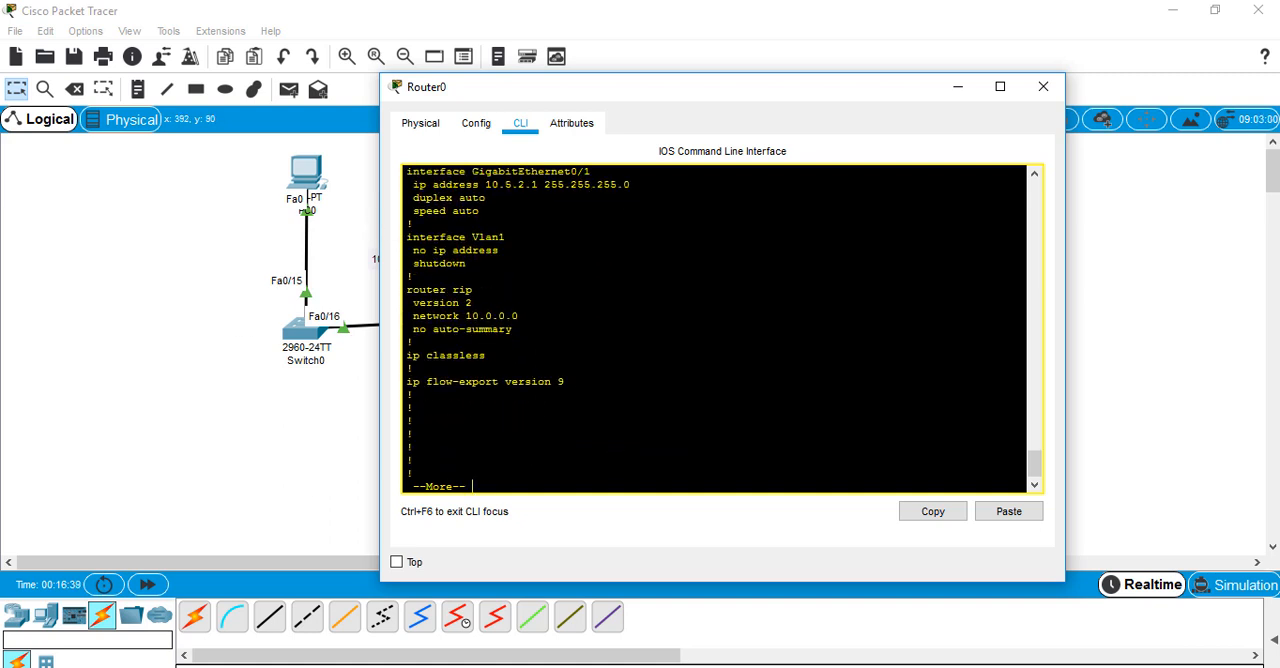
key(Return)
key(Return)
key(Return)
key(Return)
key(Return)
key(Return)
key(Return)
key(Return)
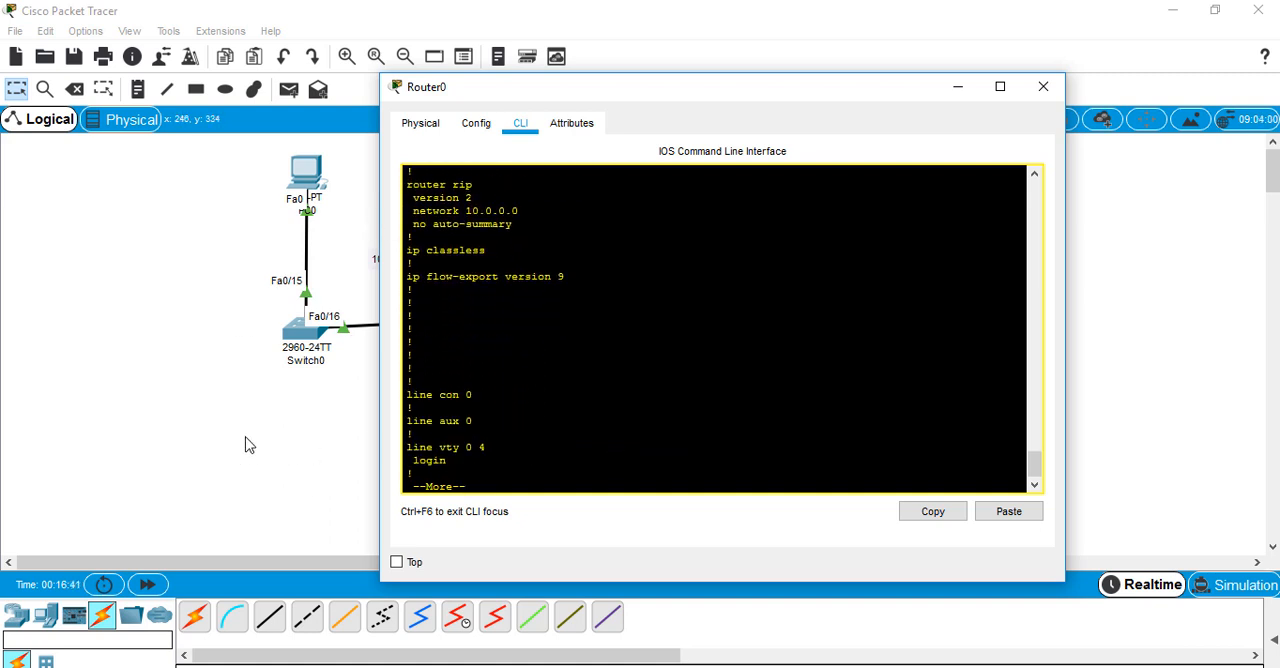
click(253, 455)
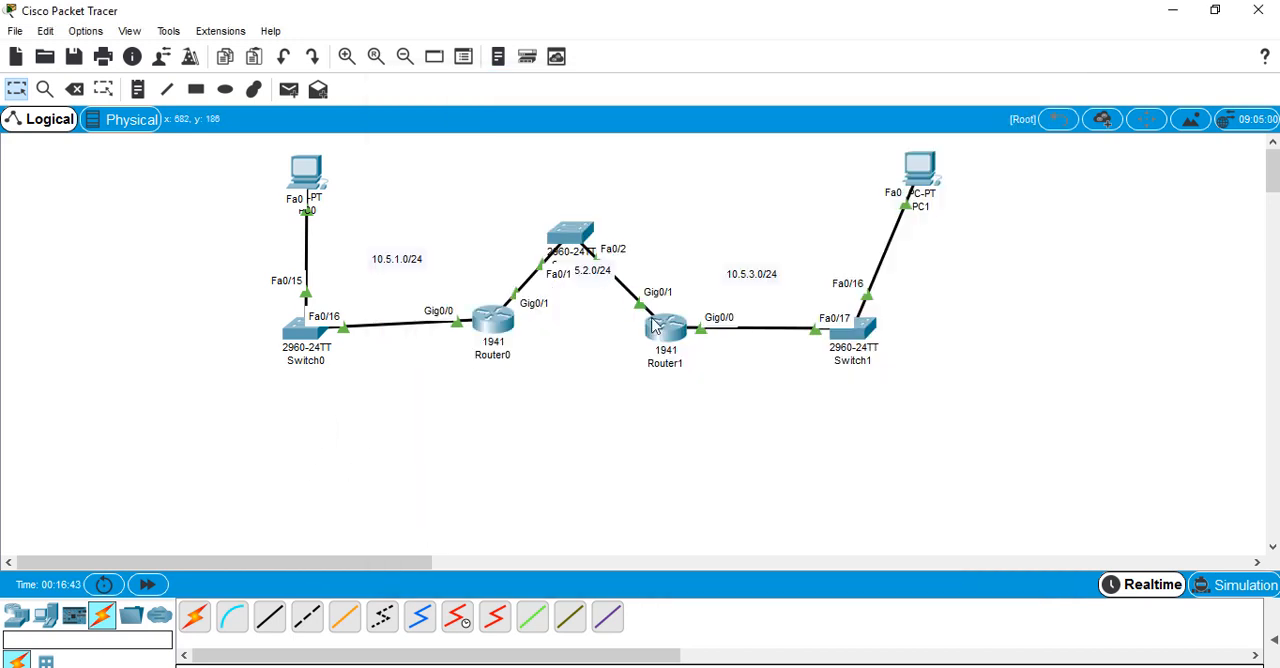
Quit the paged configuration listing on Router0 and check its routing table again with sho ip rou
click(503, 324)
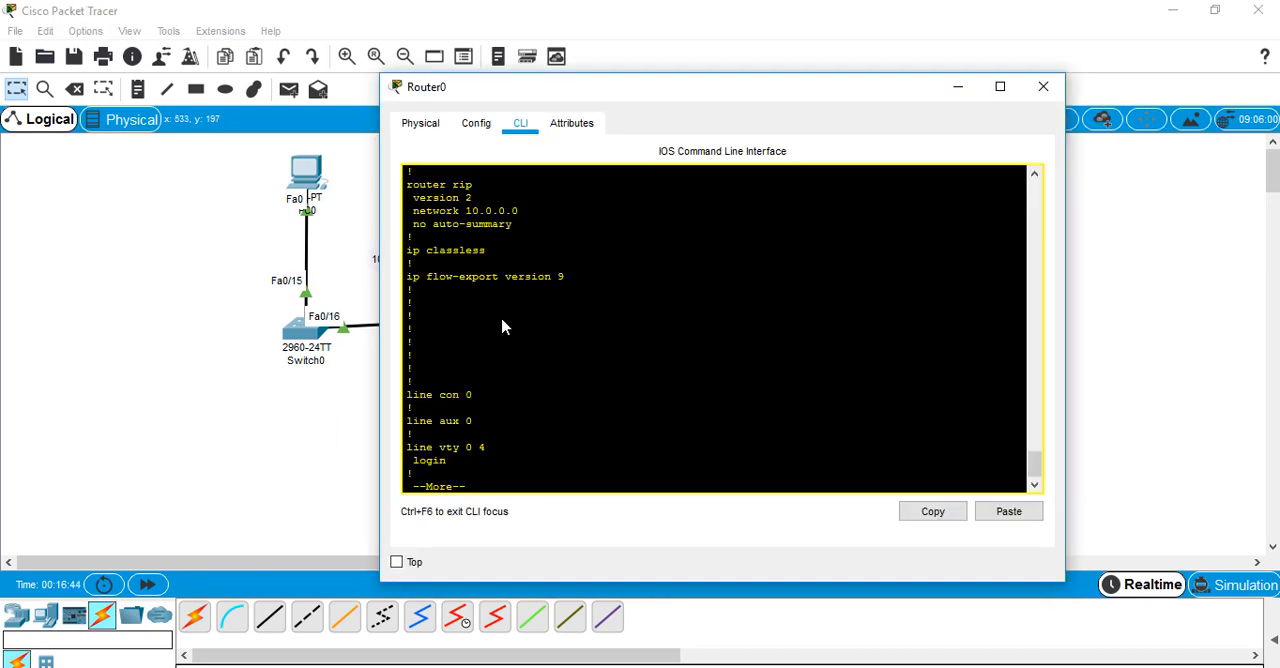
text(qsho ip rou)
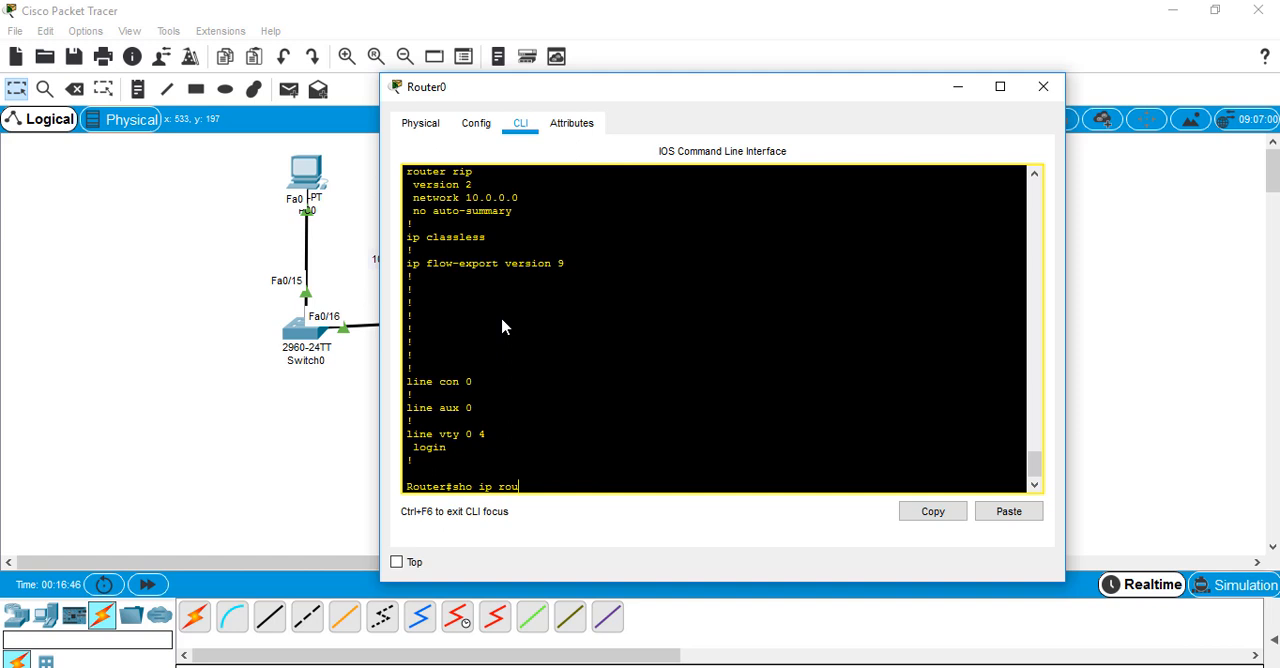
key(Return)
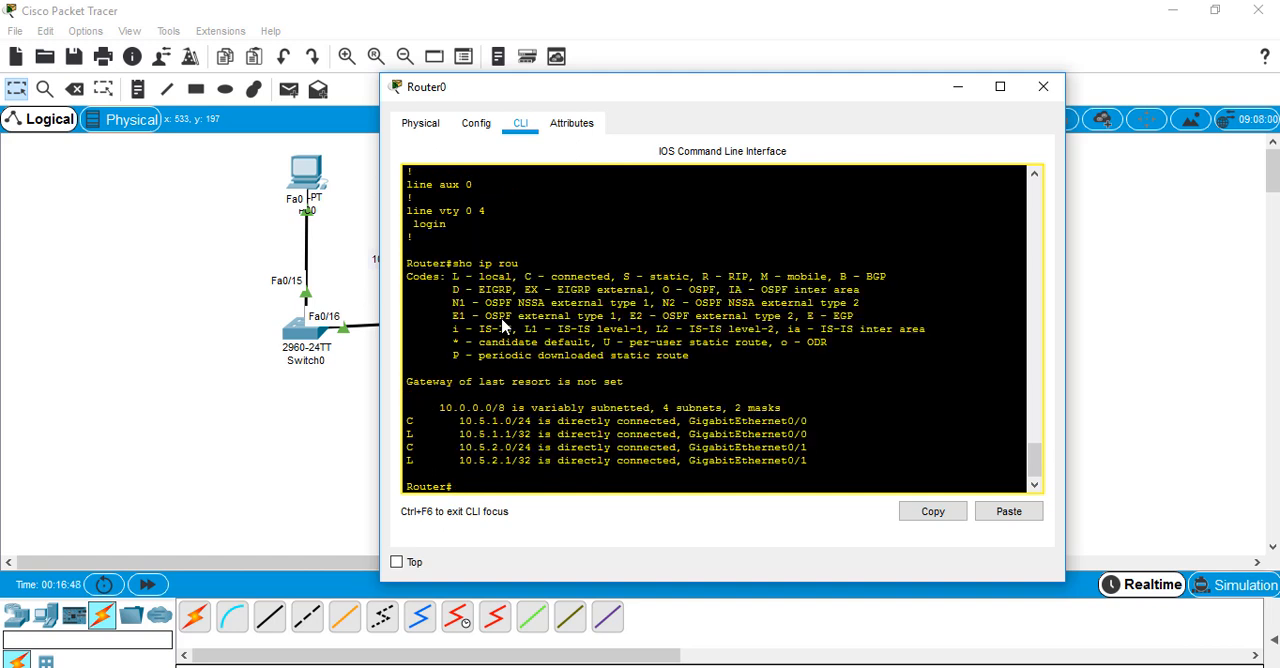
click(304, 408)
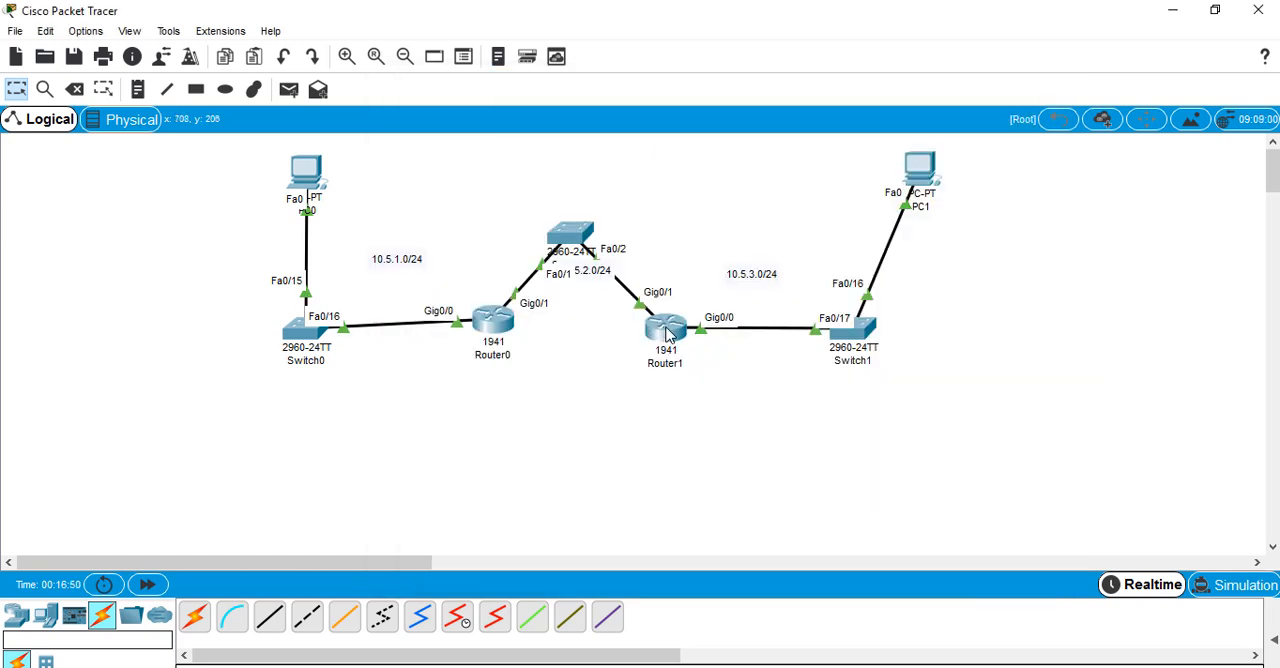
Display the RIP-learned routes on Router1 with show ip route rip
mouse_move(668, 336)
click(668, 336)
key(Return)
key(Return)
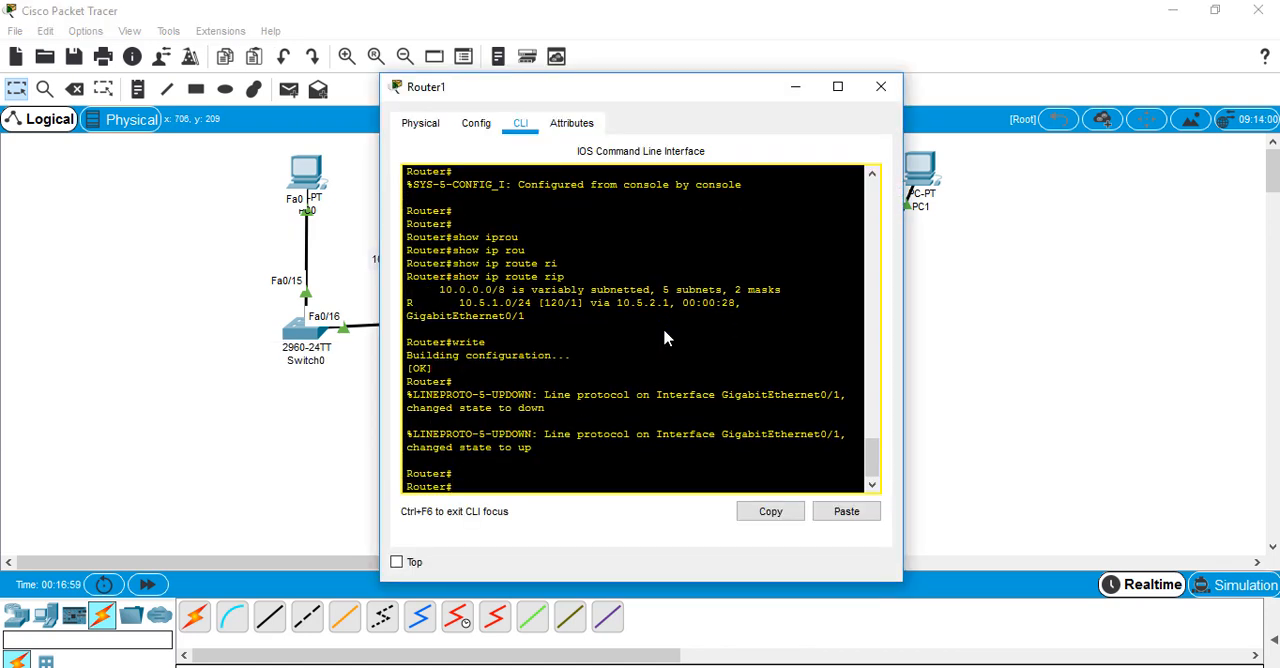
key(Up)
key(Return)
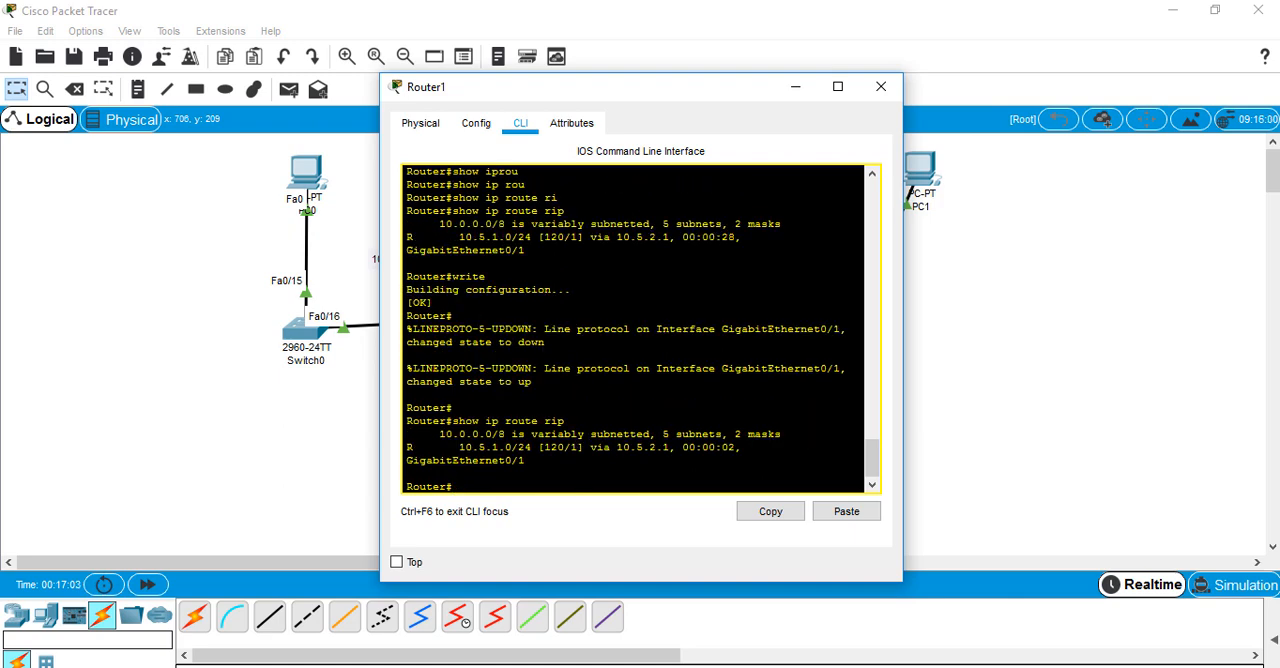
click(286, 492)
Rerun sho ip rou on Router0 and highlight the RIP route to 10.5.3.0/24
click(487, 330)
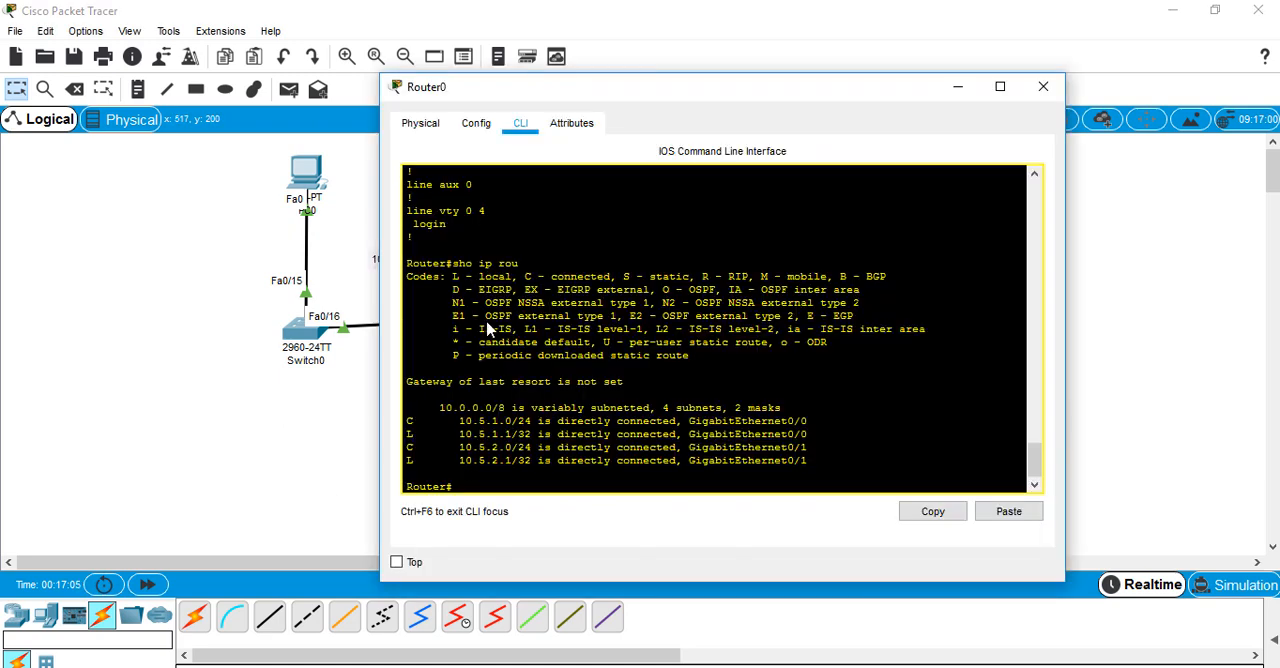
key(Up)
key(Return)
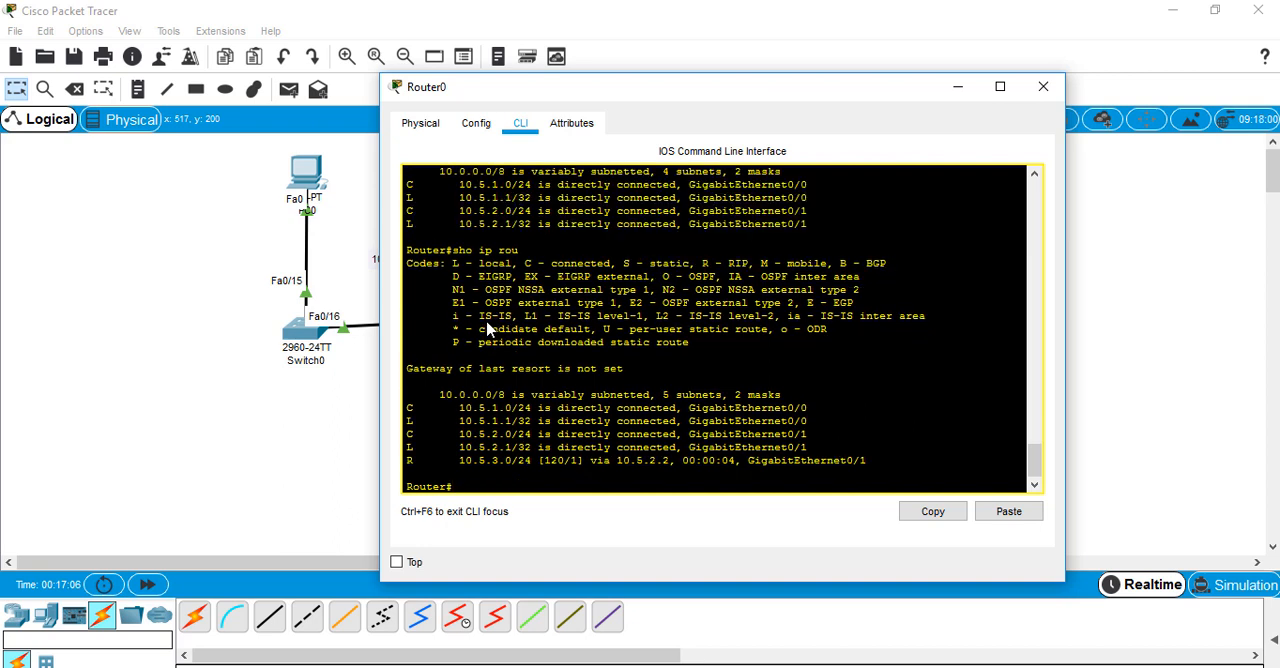
drag(454, 461, 558, 461)
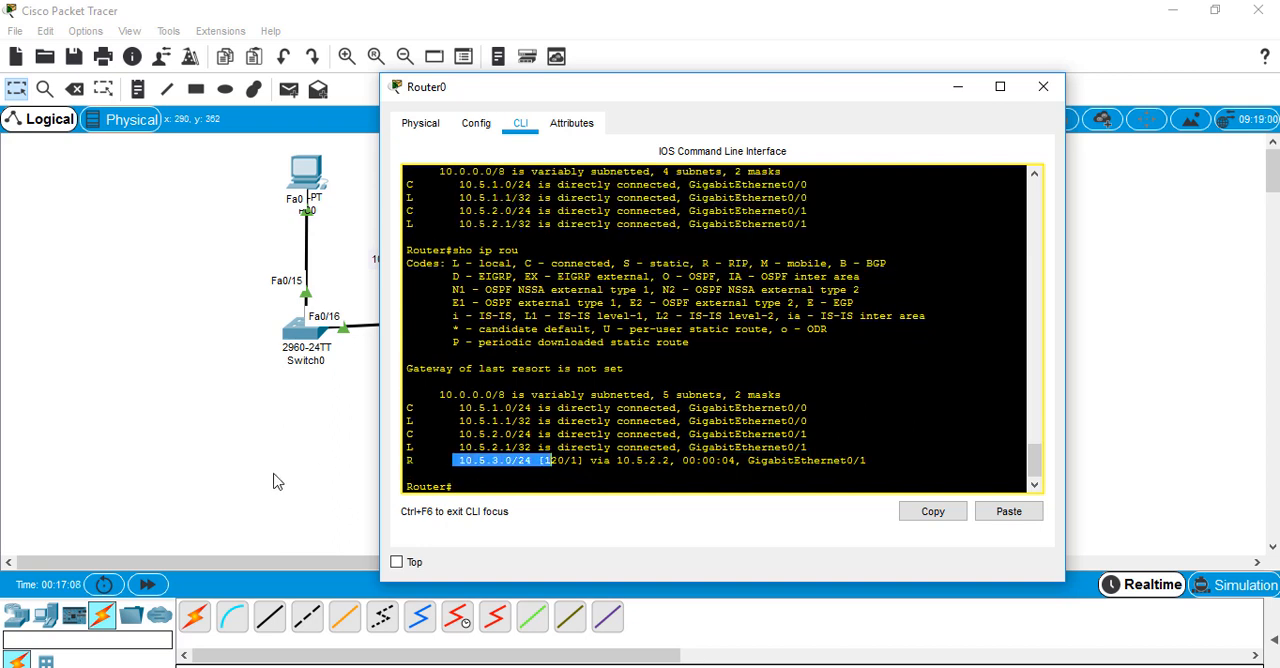
click(275, 476)
Ping 10.5.3.2 from PC0's command prompt to test connectivity through the new switch
click(315, 182)
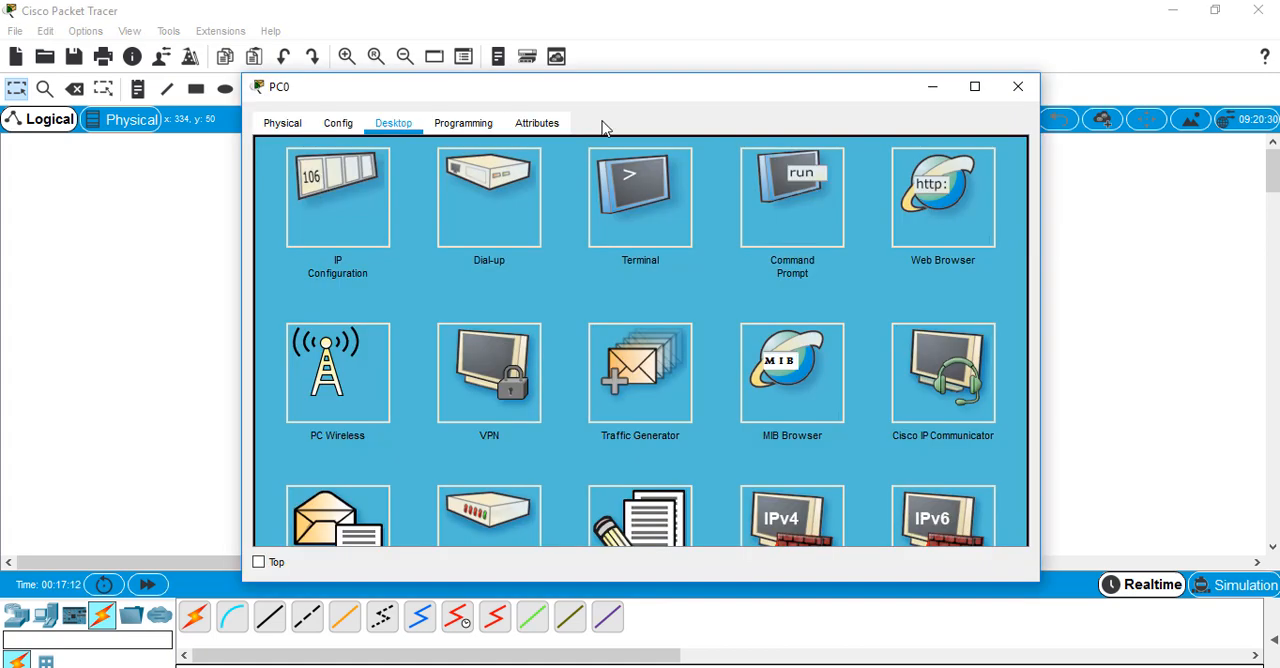
click(777, 205)
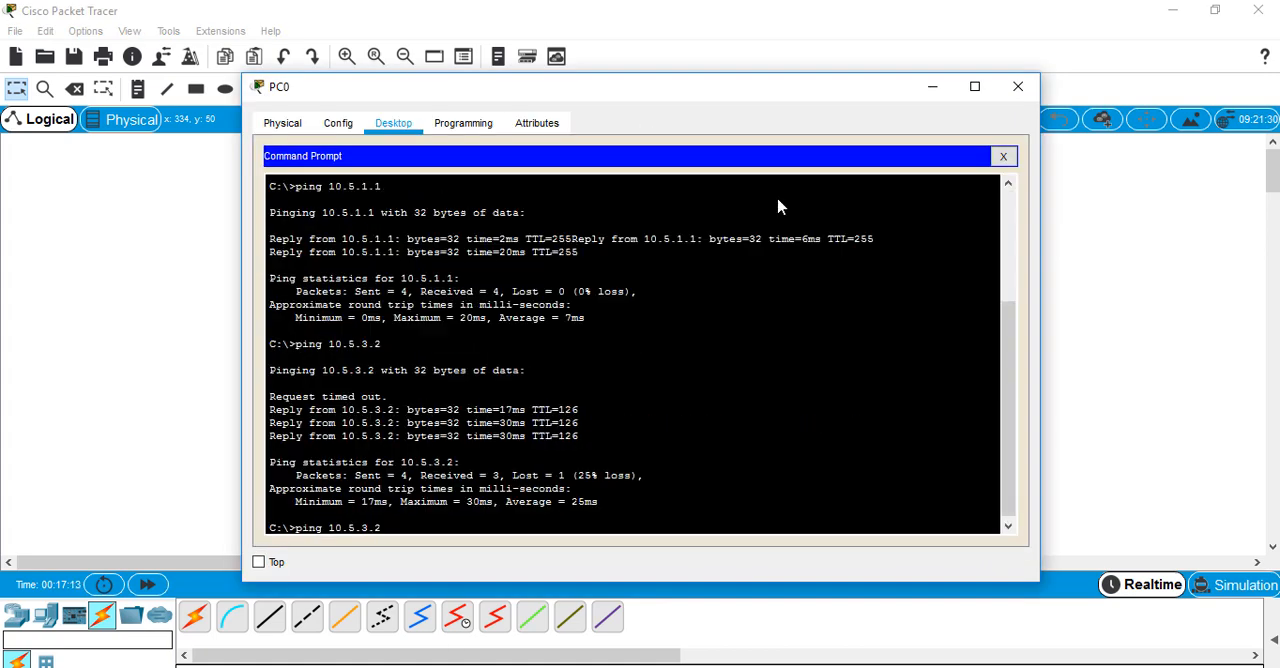
key(Return)
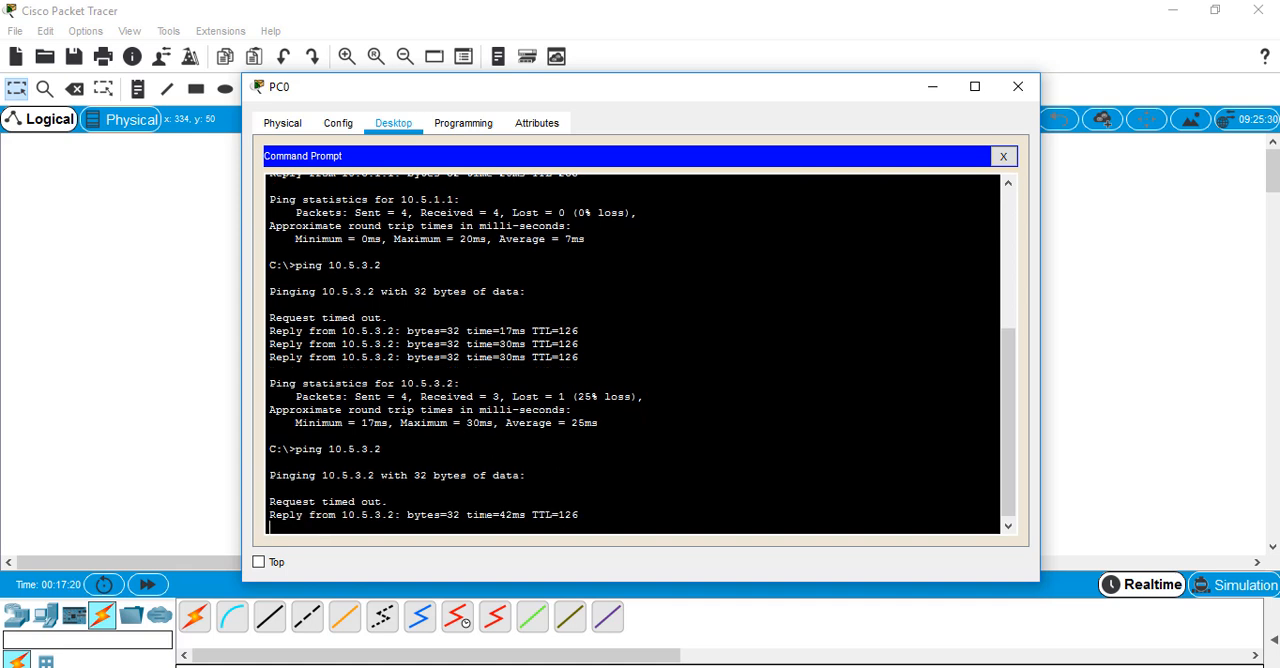
click(158, 513)
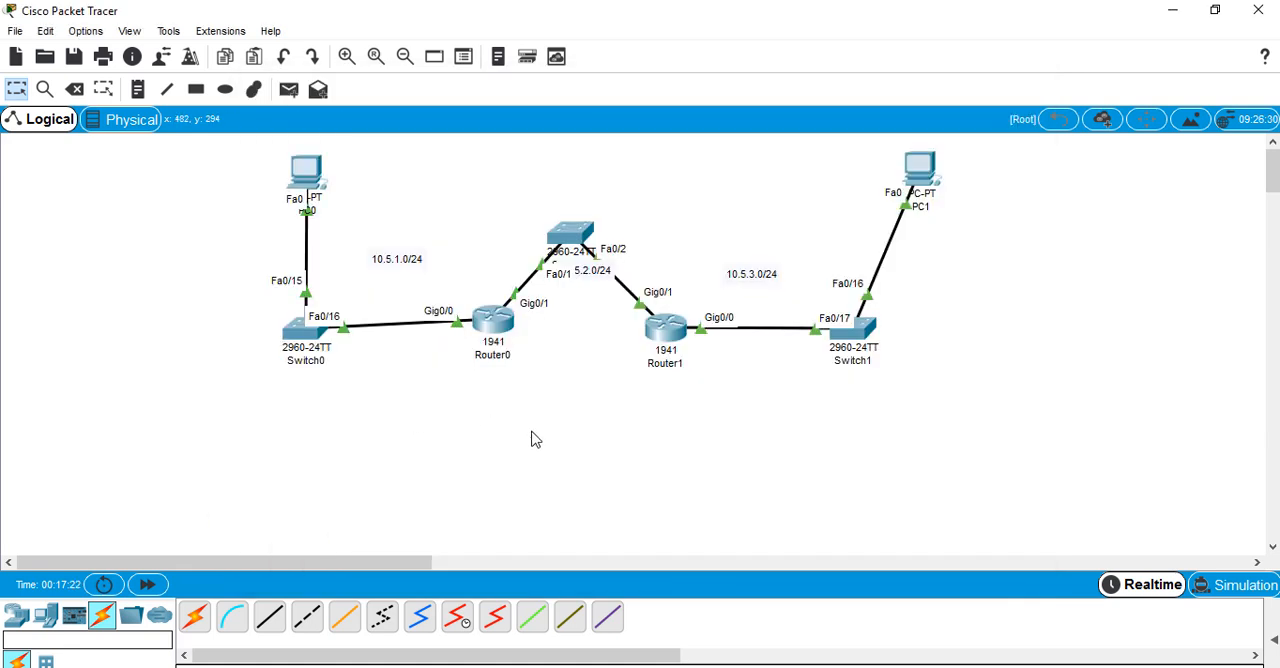
Add a third 1941 router to the topology, above Router1 and to the upper right of the middle switch
click(50, 625)
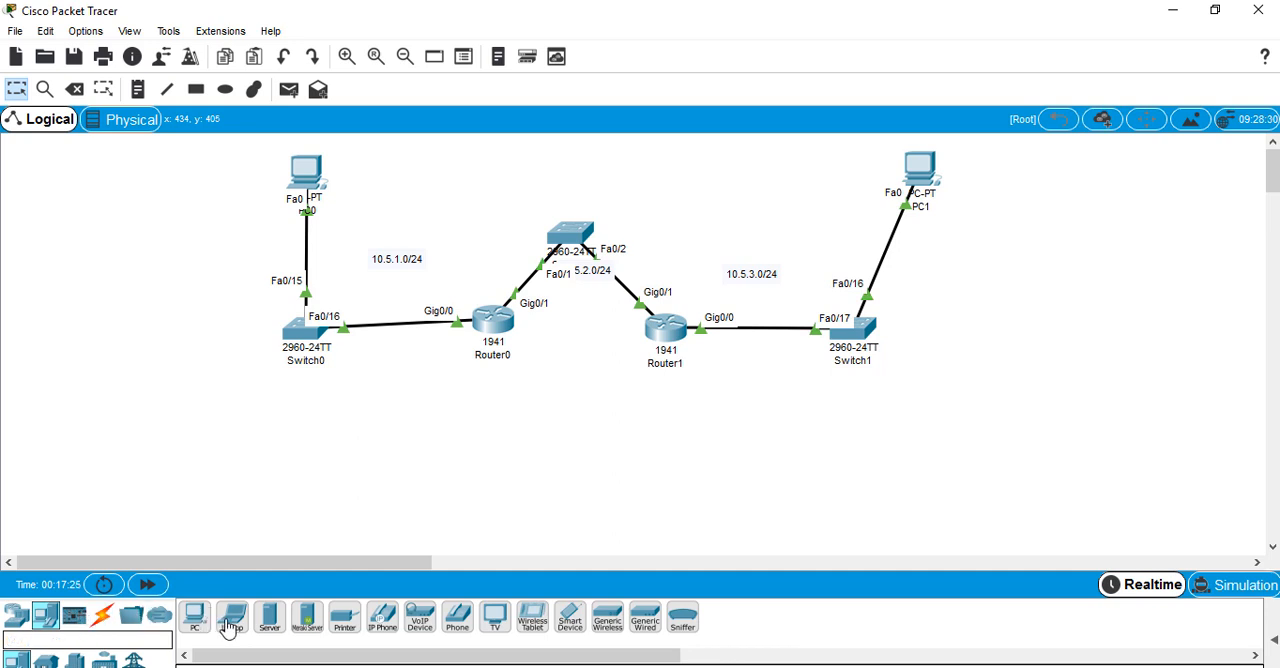
click(14, 617)
drag(16, 661, 672, 176)
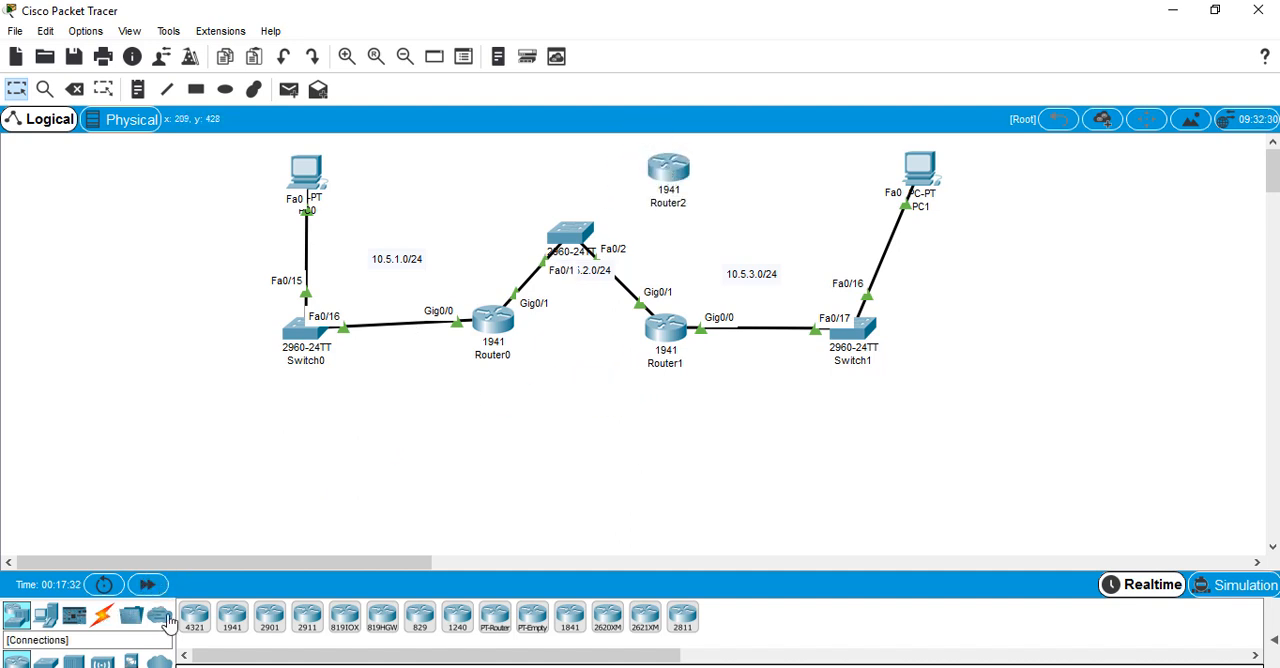
Connect FastEthernet0/12 of the middle switch to the new router's GigabitEthernet0/0 with a copper straight-through cable
click(102, 616)
click(268, 618)
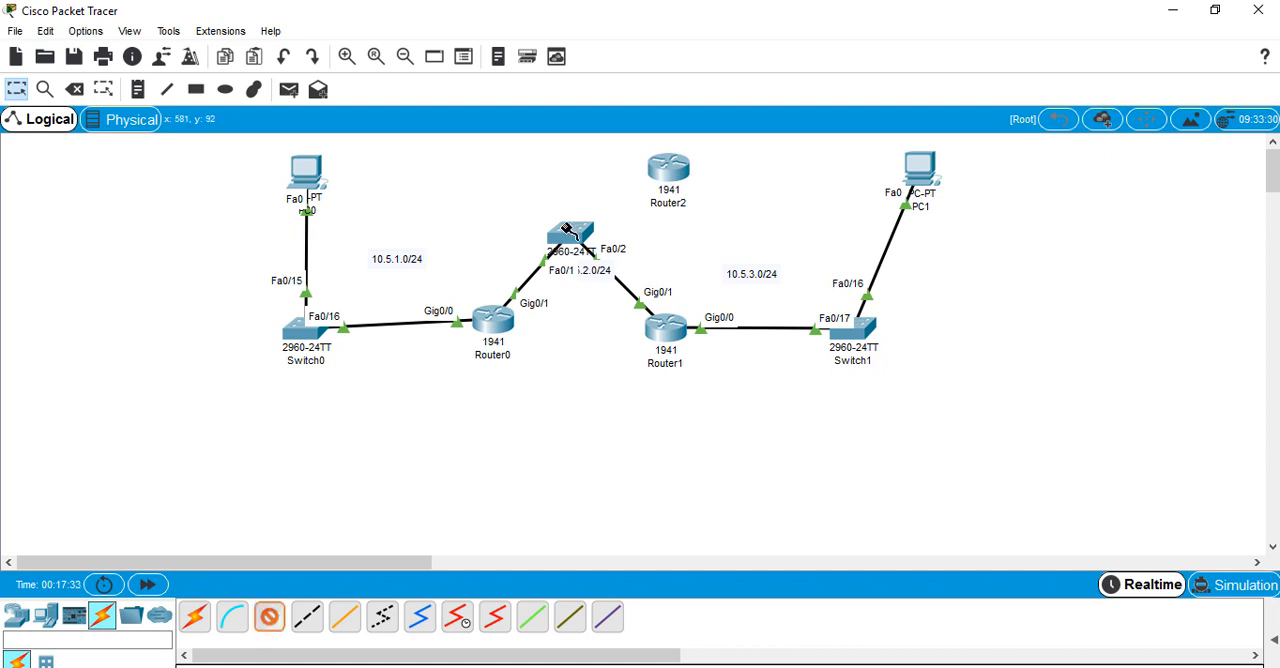
click(568, 230)
click(600, 72)
click(678, 174)
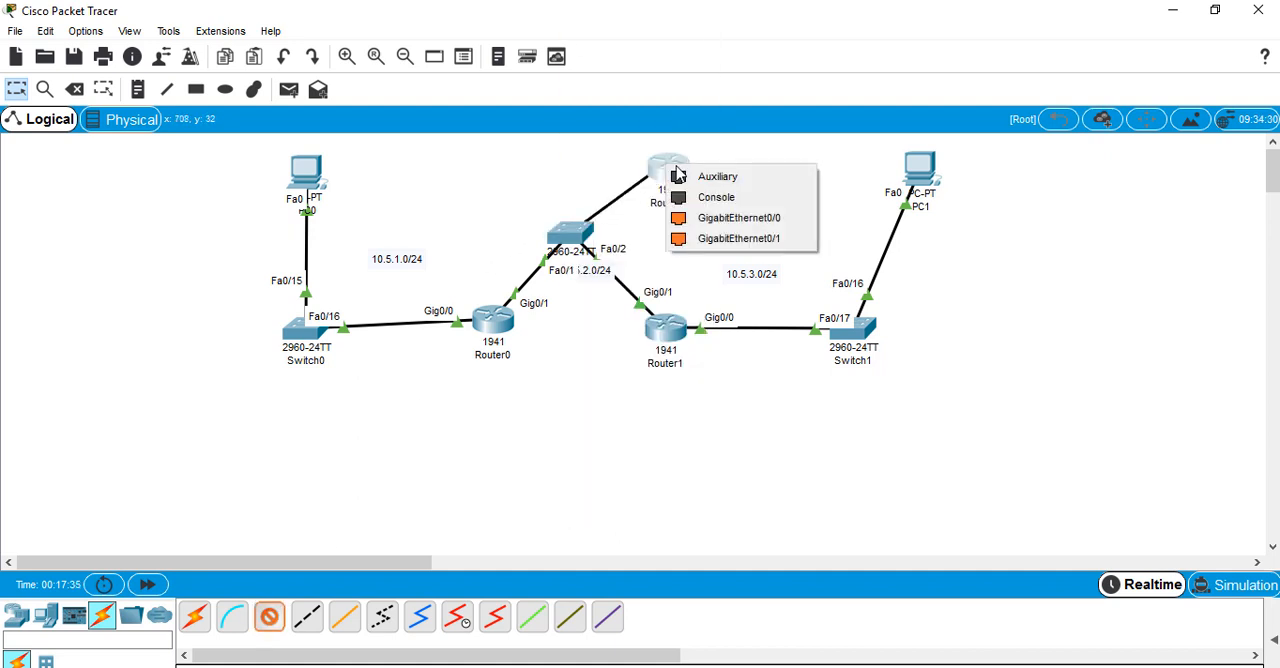
click(680, 217)
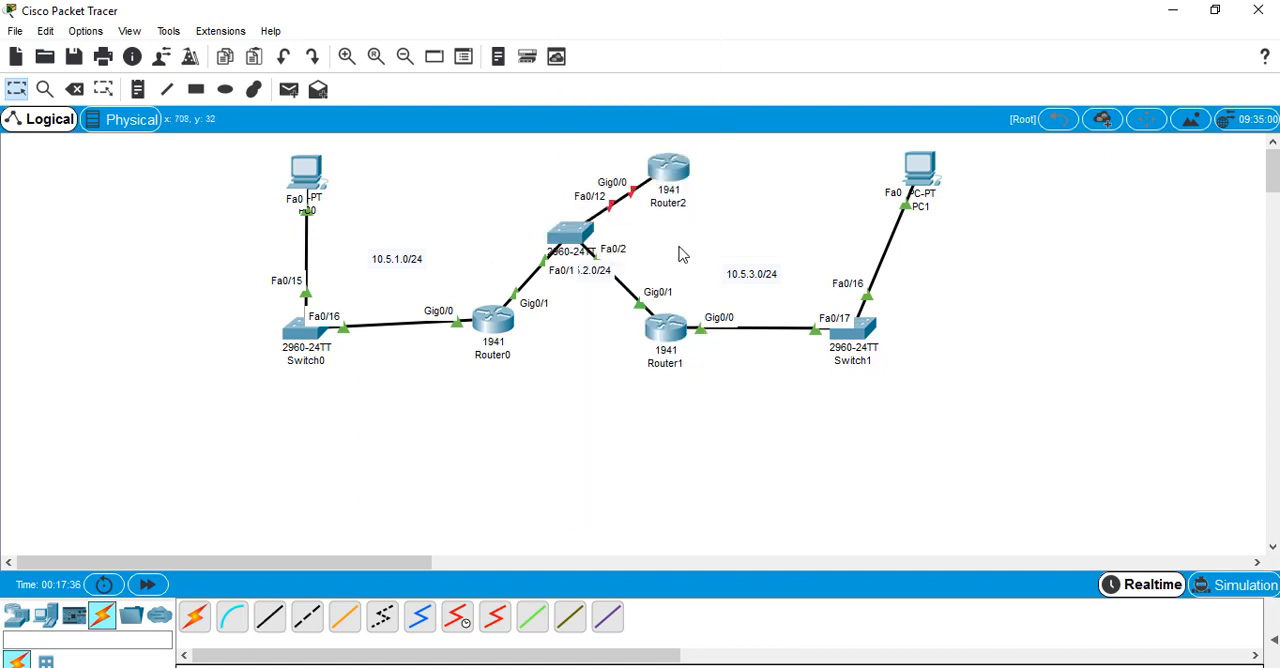
Decline the initial configuration dialog in Router2's command line and enter privileged EXEC mode with en
click(668, 170)
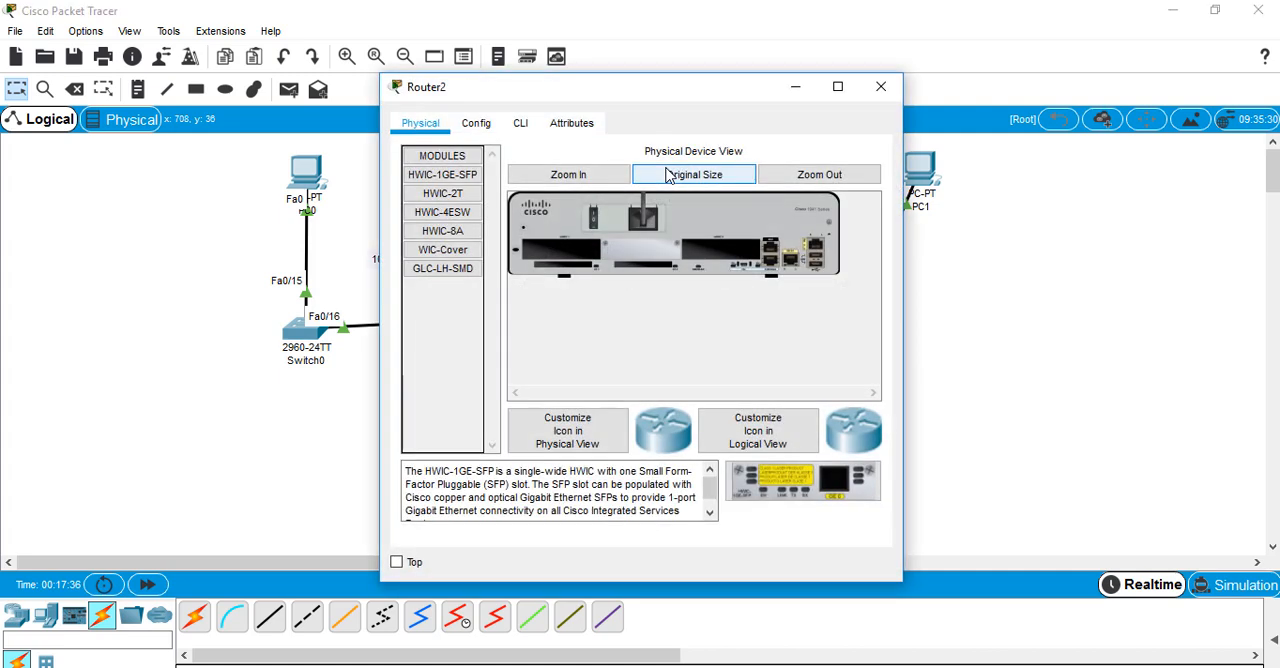
click(523, 130)
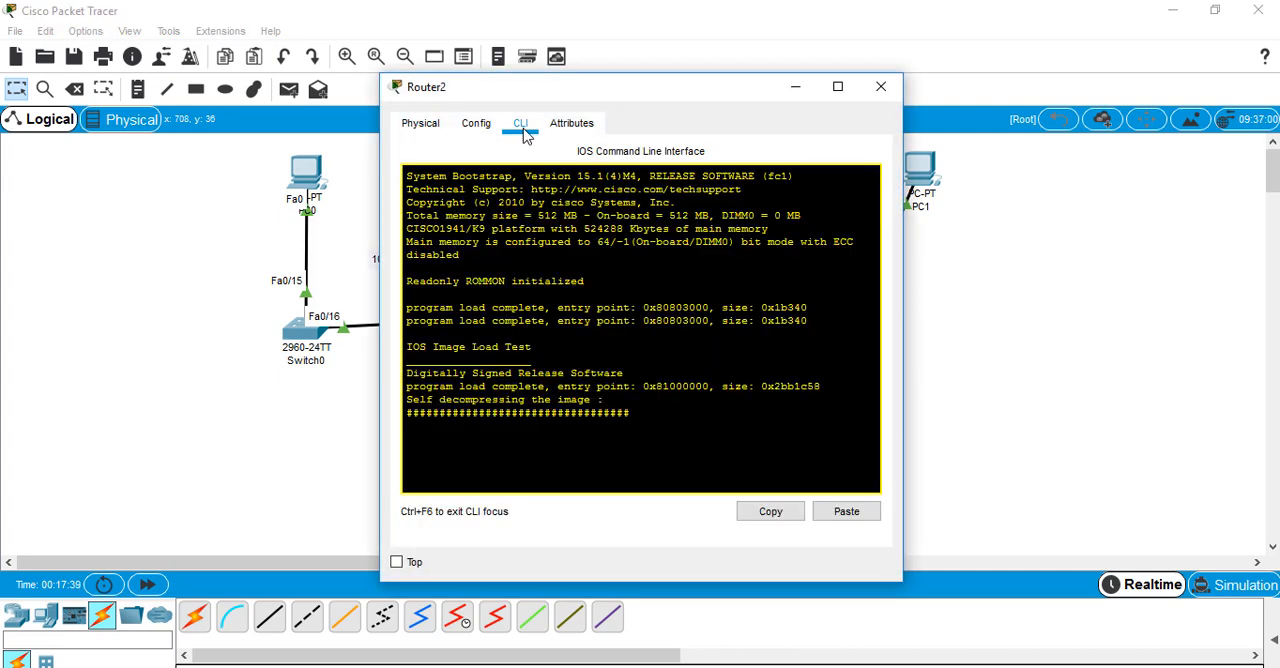
click(45, 376)
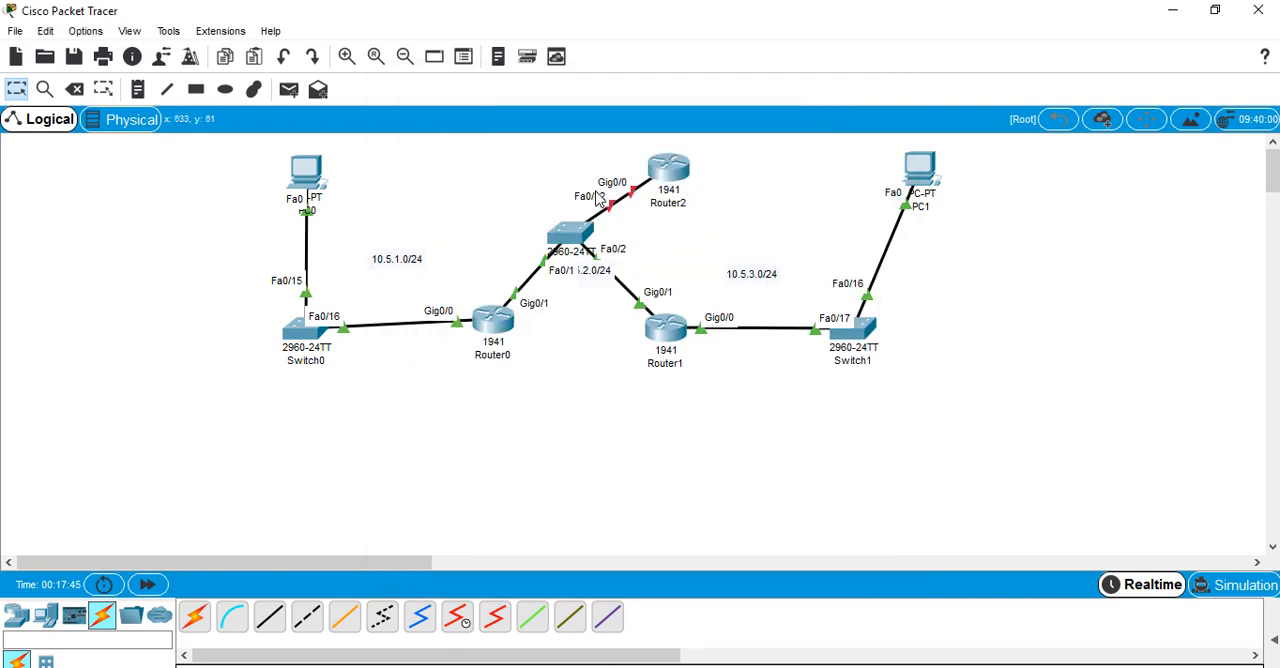
click(667, 177)
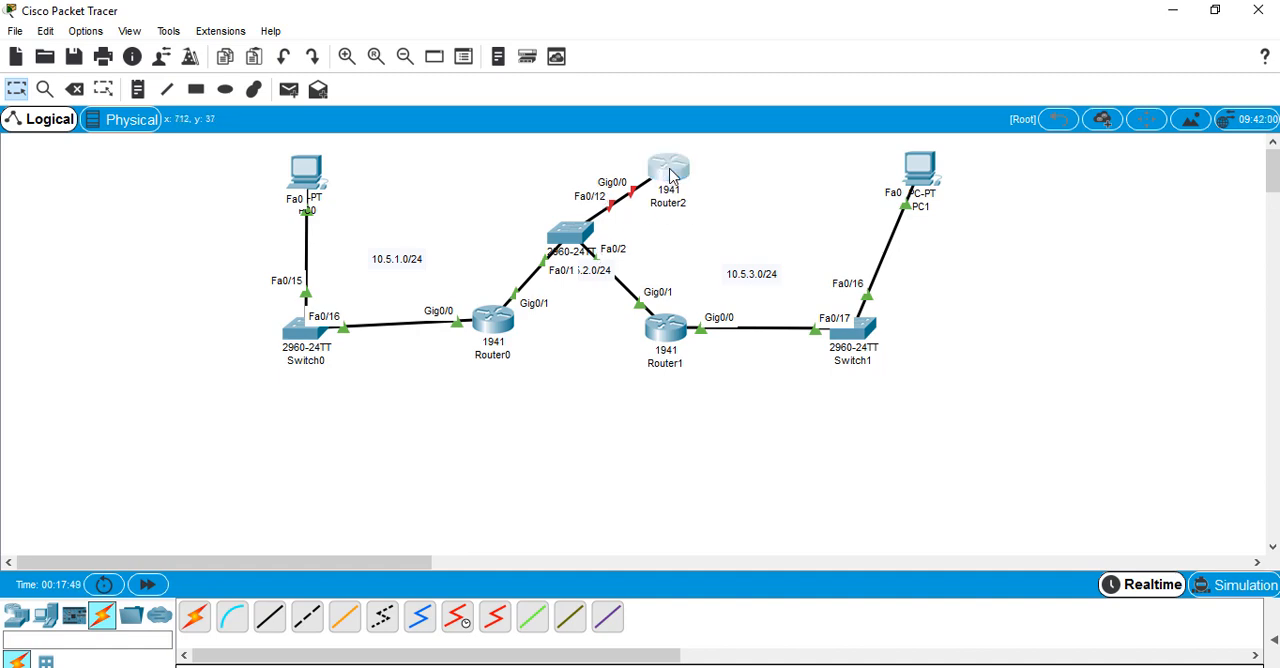
text(n)
key(Return)
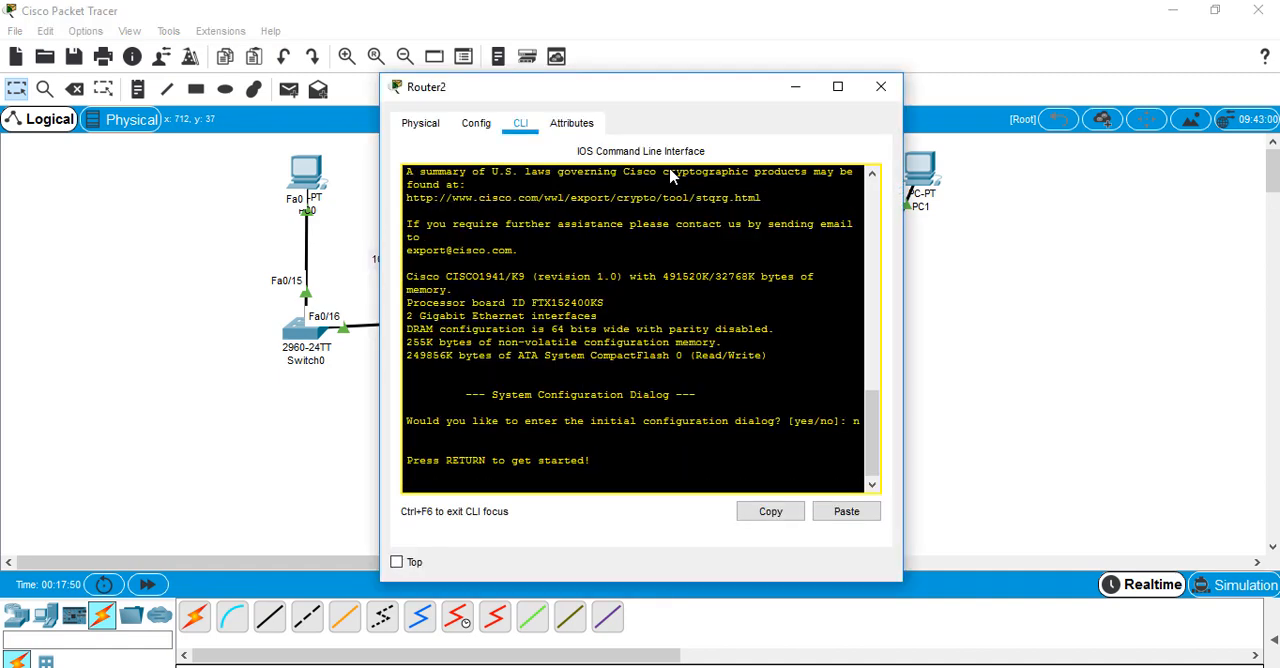
key(Return)
text(en)
key(Return)
Enter global configuration mode on Router2 and assign 10.5.2.3 with mask 255.255.255.0 to interface gi0/0
key(Return)
key(Return)
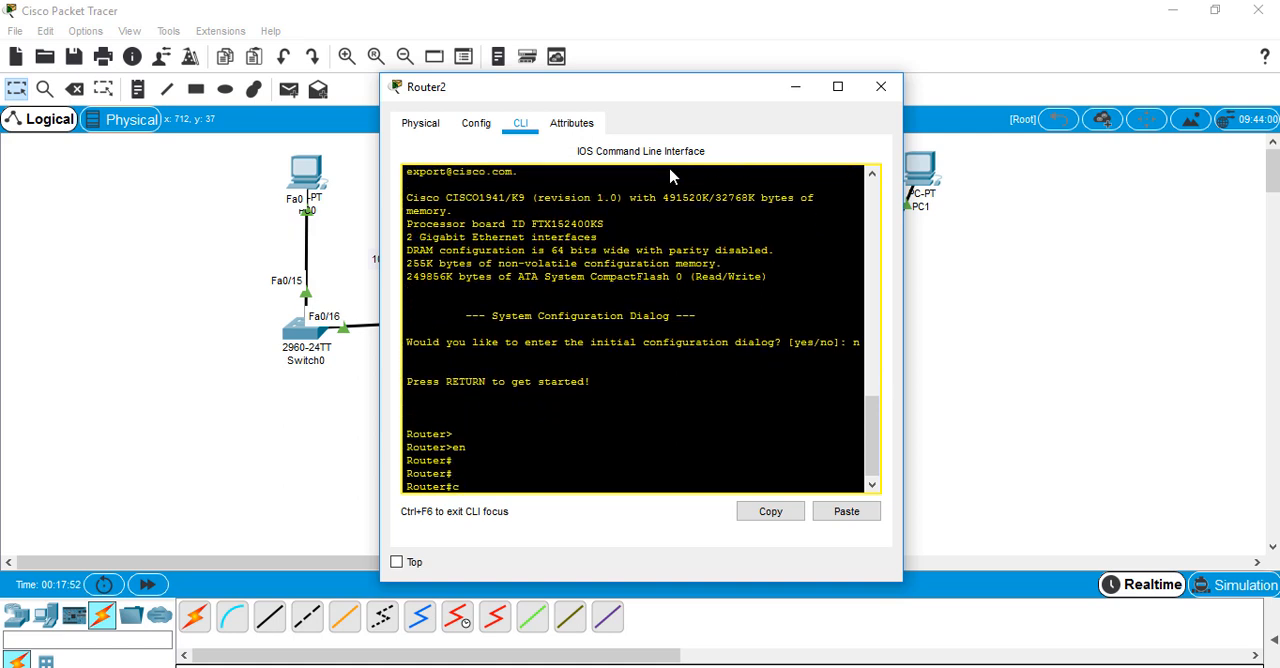
text(conf t)
key(Return)
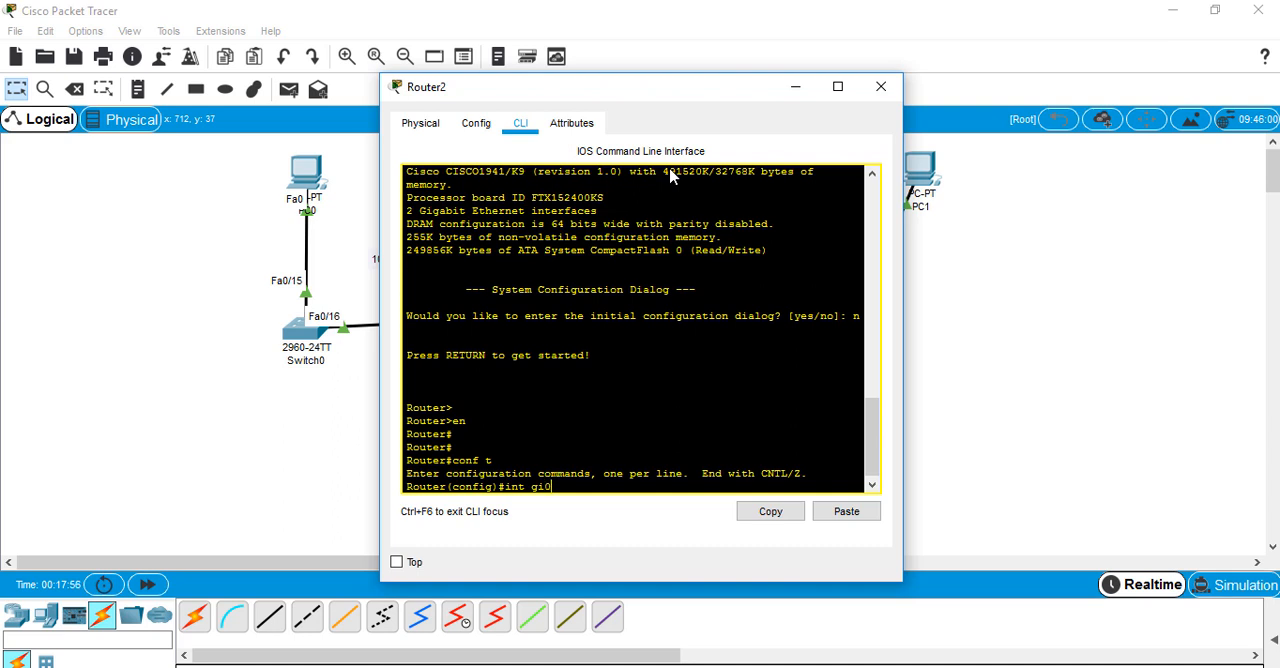
key(Return)
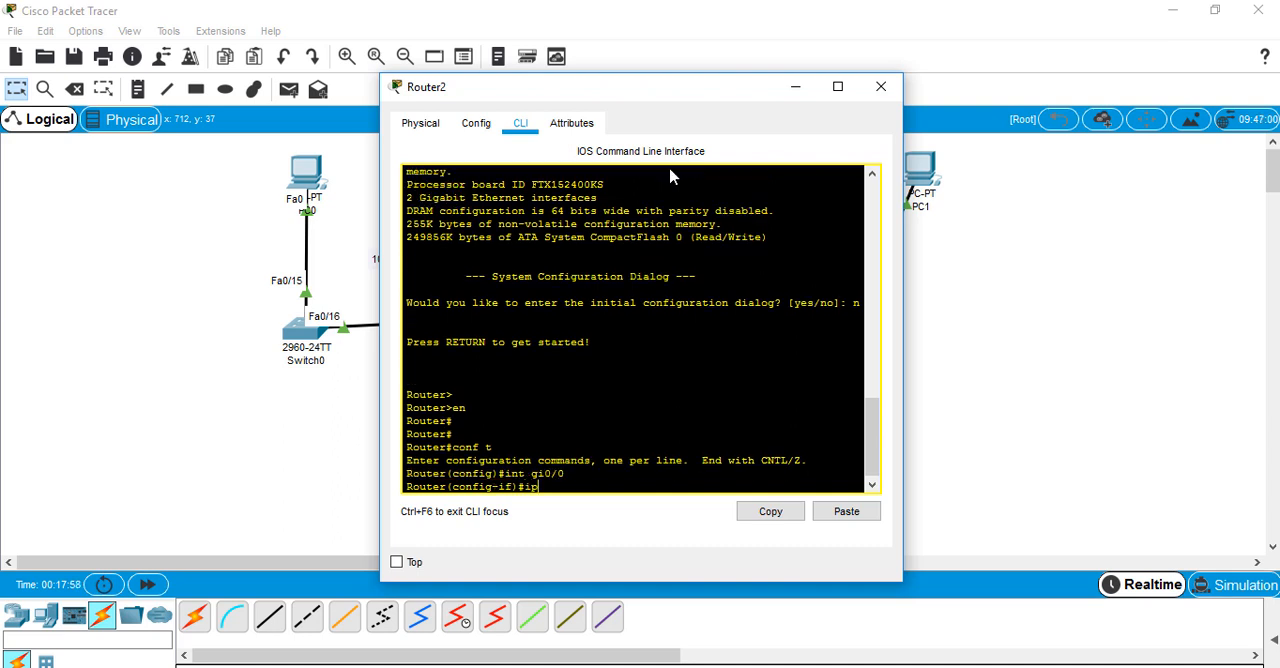
text(ip add)
key(Tab)
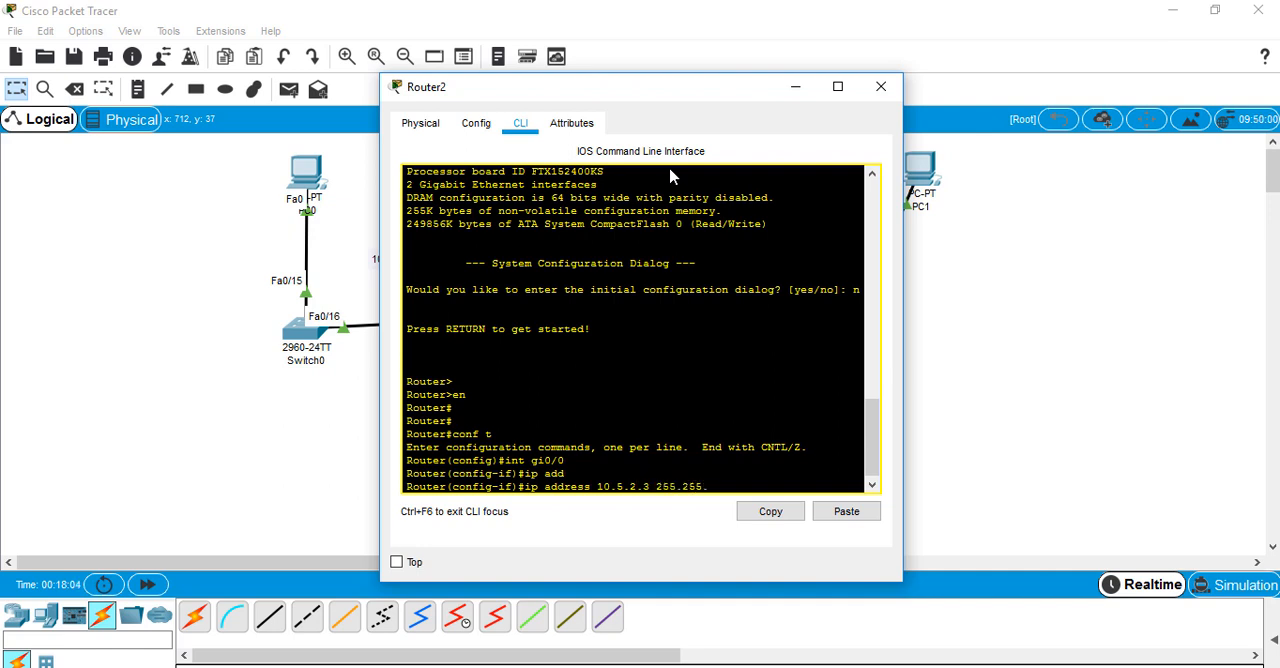
text(255.0)
key(Return)
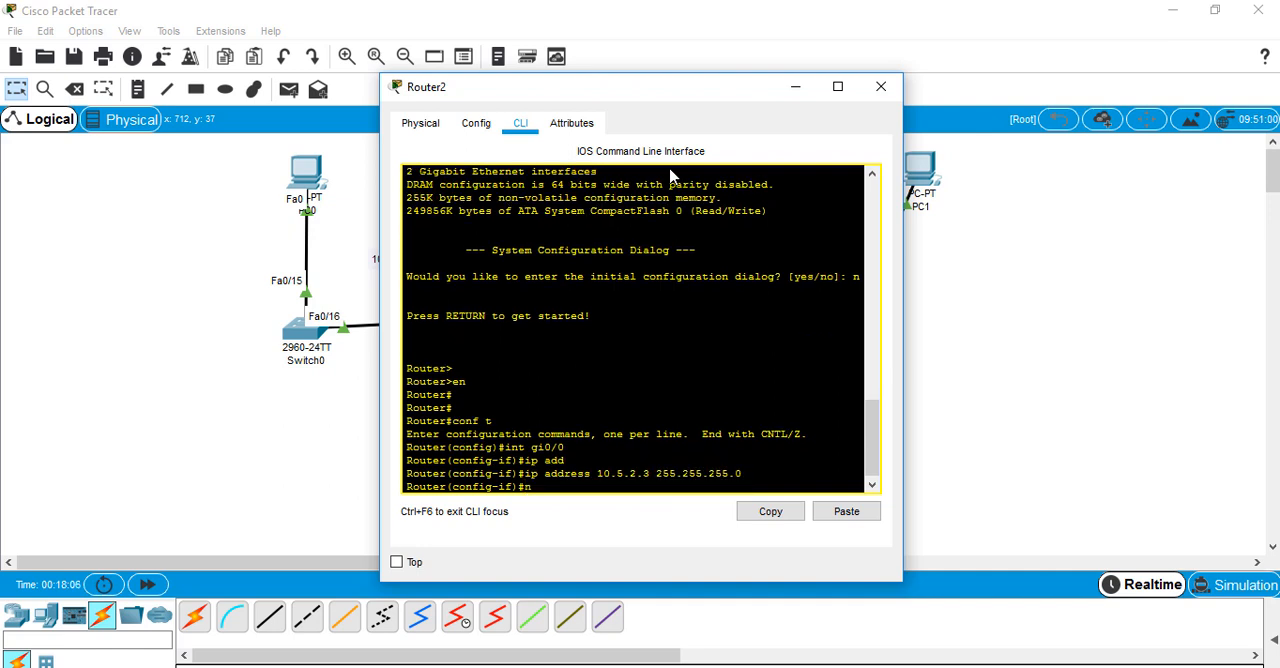
Enable Router2's gi0/0 interface with no shutdown and return to the topology to check its link to the switch
text(no shu)
key(Tab)
key(Return)
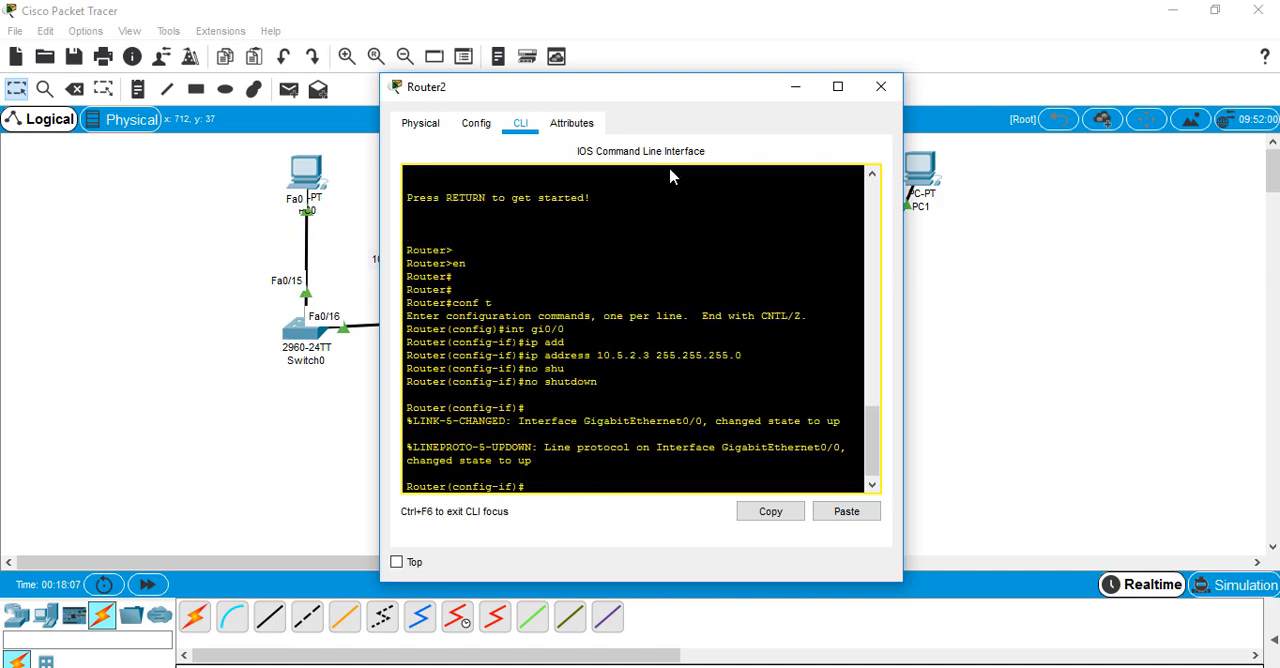
click(132, 322)
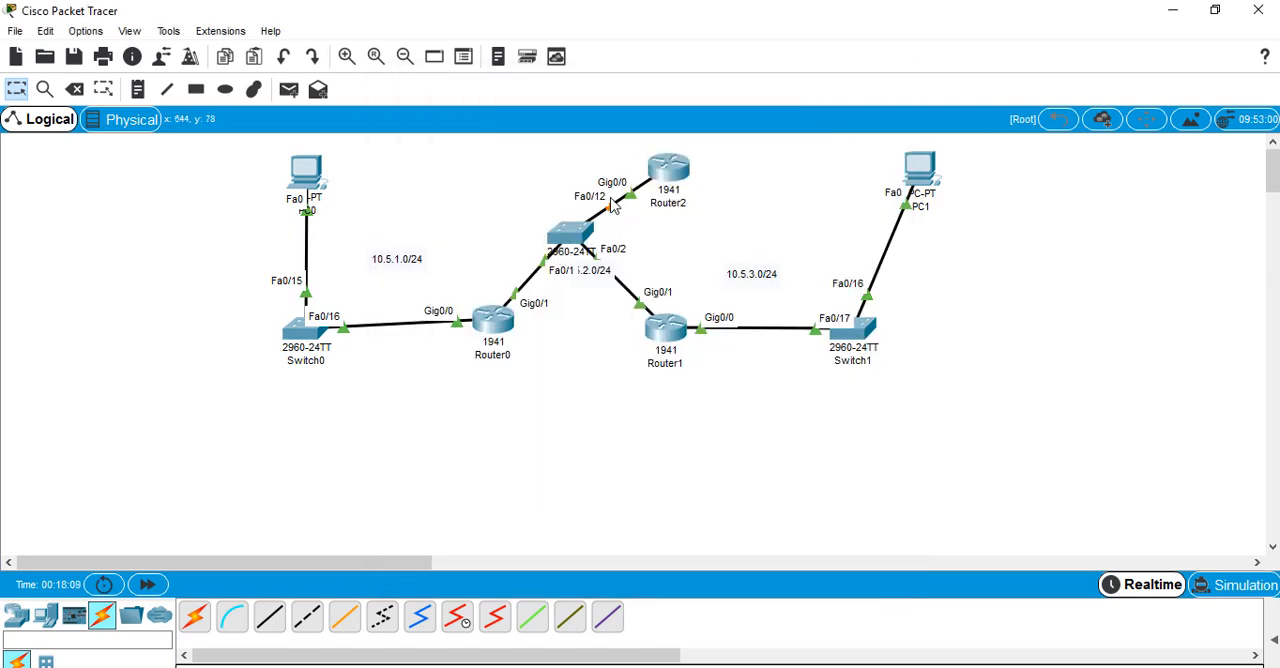
End configuration mode on Router2 and list its interface summary with show ip int br
click(670, 172)
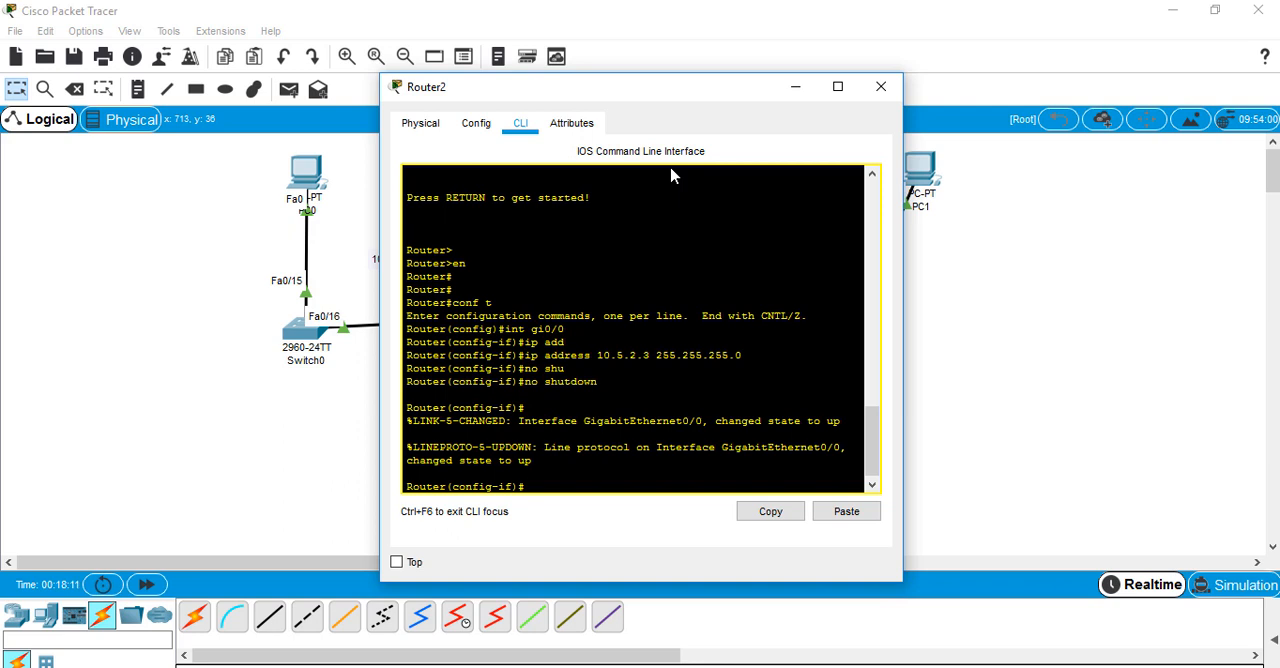
key(ctrl+z)
key(Return)
key(Return)
key(Return)
text(sho)
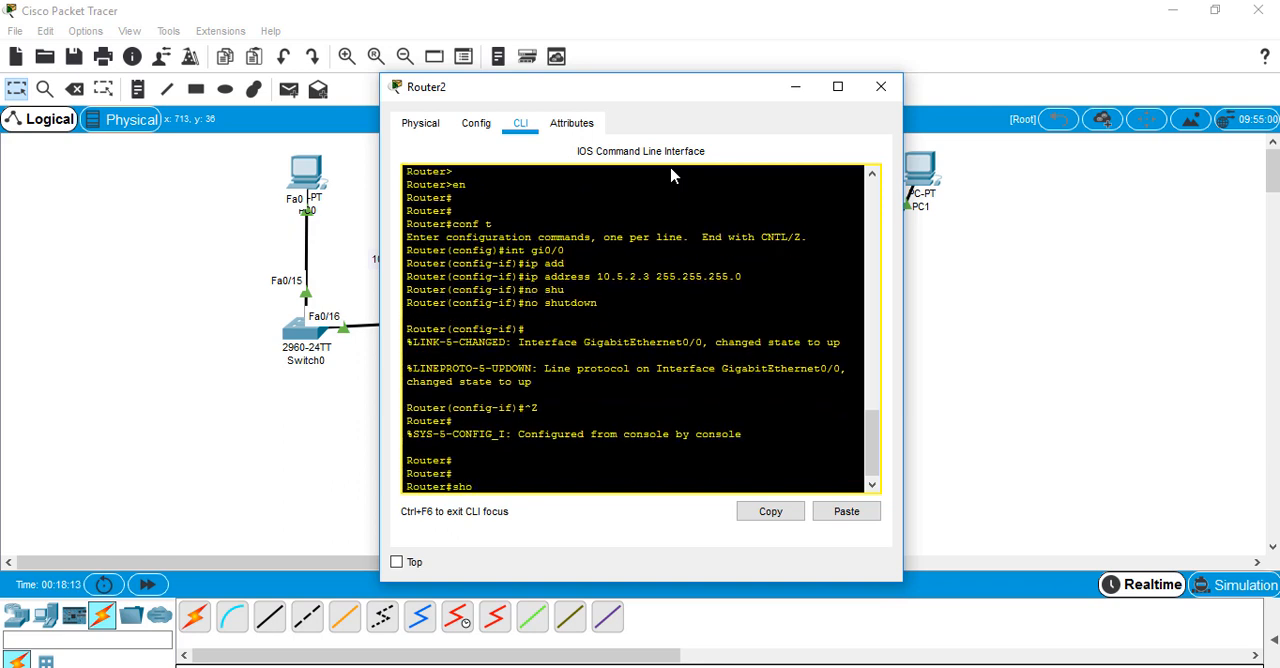
text(w ip int br)
key(Return)
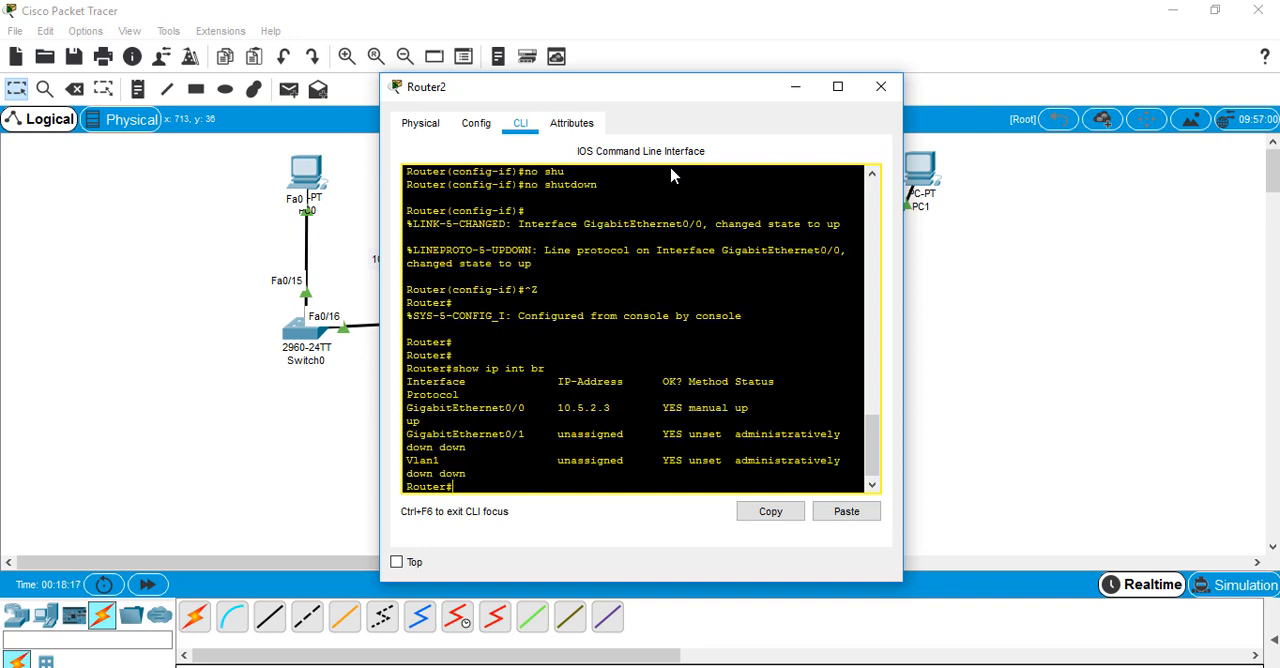
Display Router2's full routing table with show ip route and examine the directly connected 10.5.2.0/24 entry
key(Up)
key(BackSpace)
key(BackSpace)
key(BackSpace)
key(BackSpace)
key(BackSpace)
text(ou)
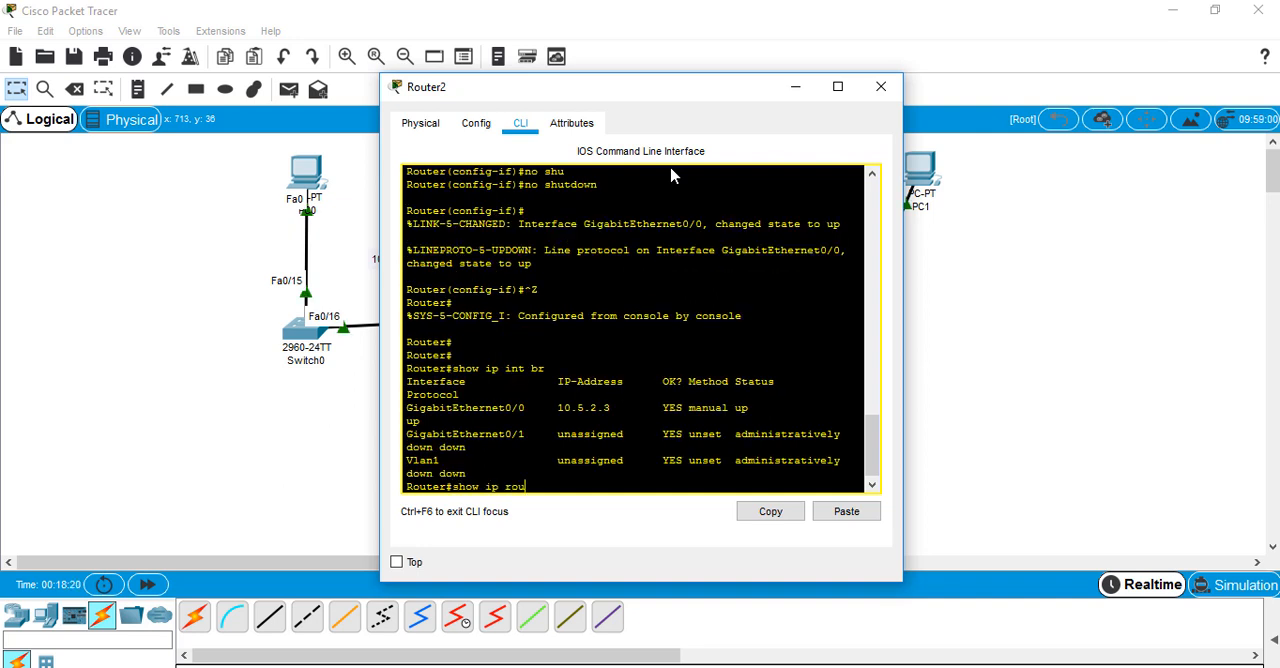
key(Tab)
key(Return)
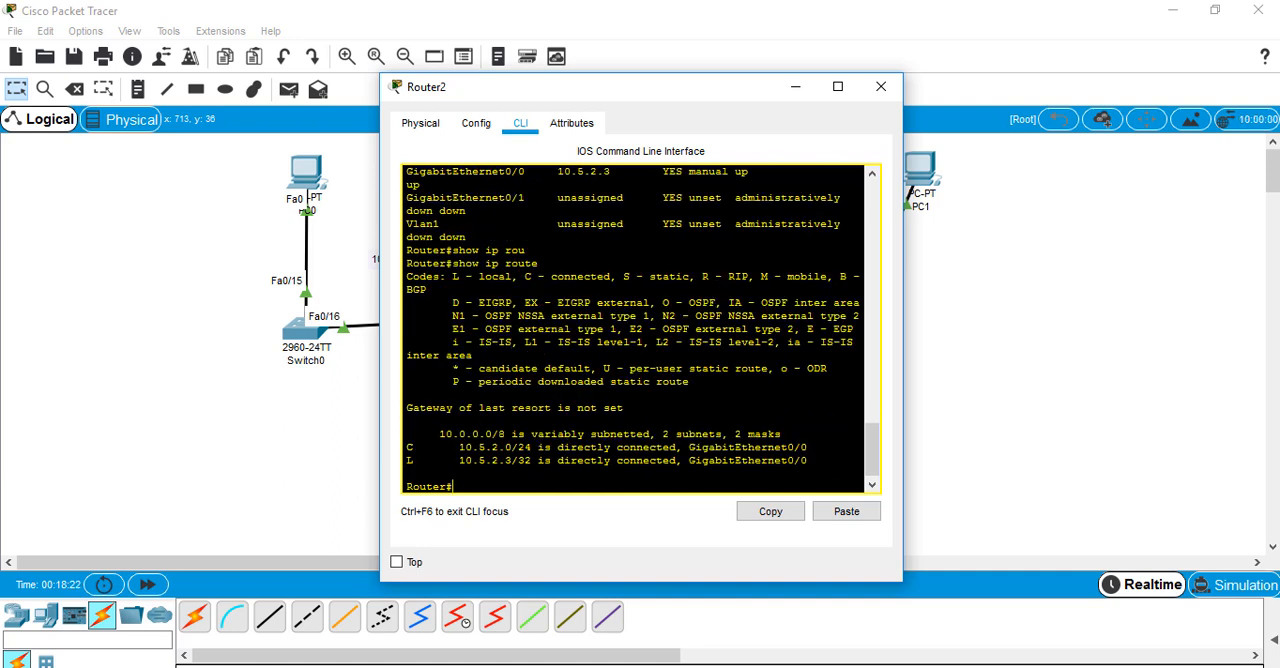
drag(440, 460, 553, 448)
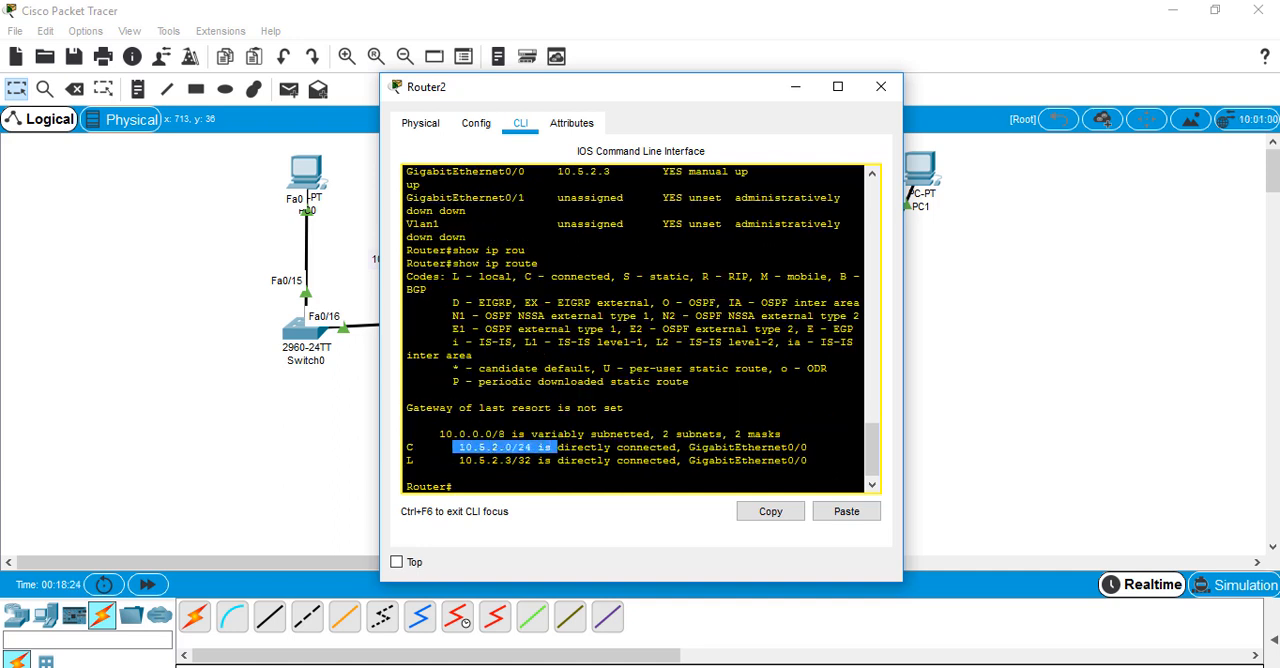
click(302, 449)
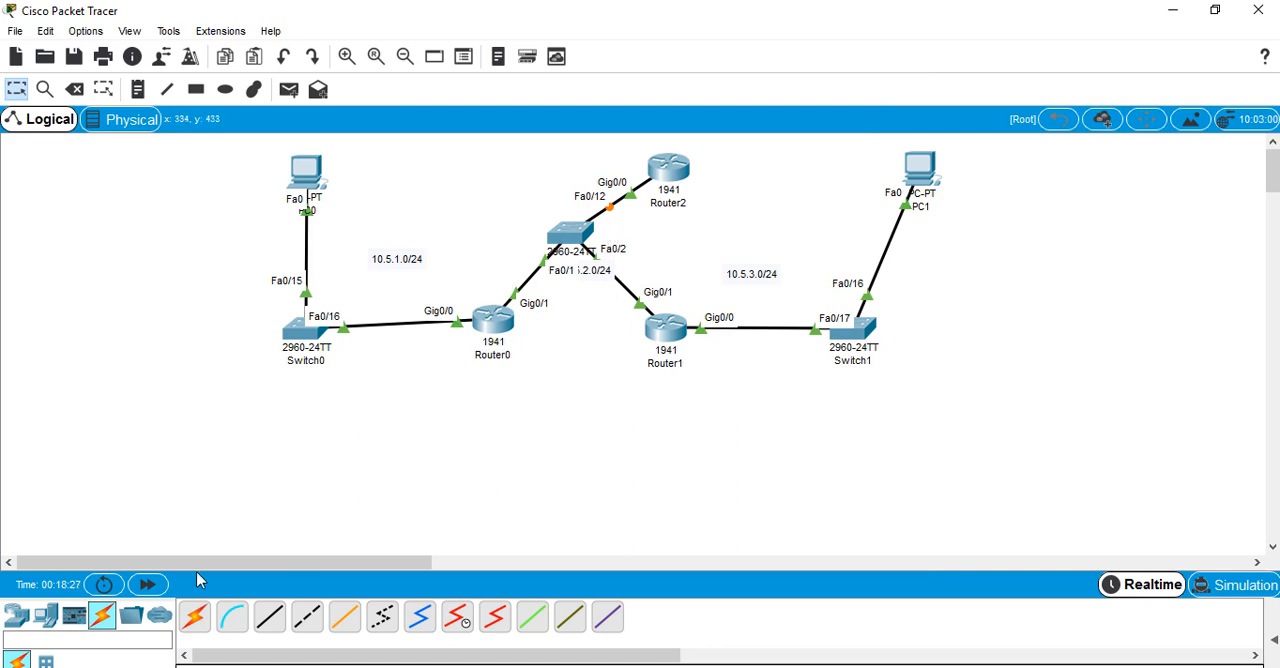
Ping 10.5.2.2 from Router2's command line to test connectivity across the middle switch
click(668, 172)
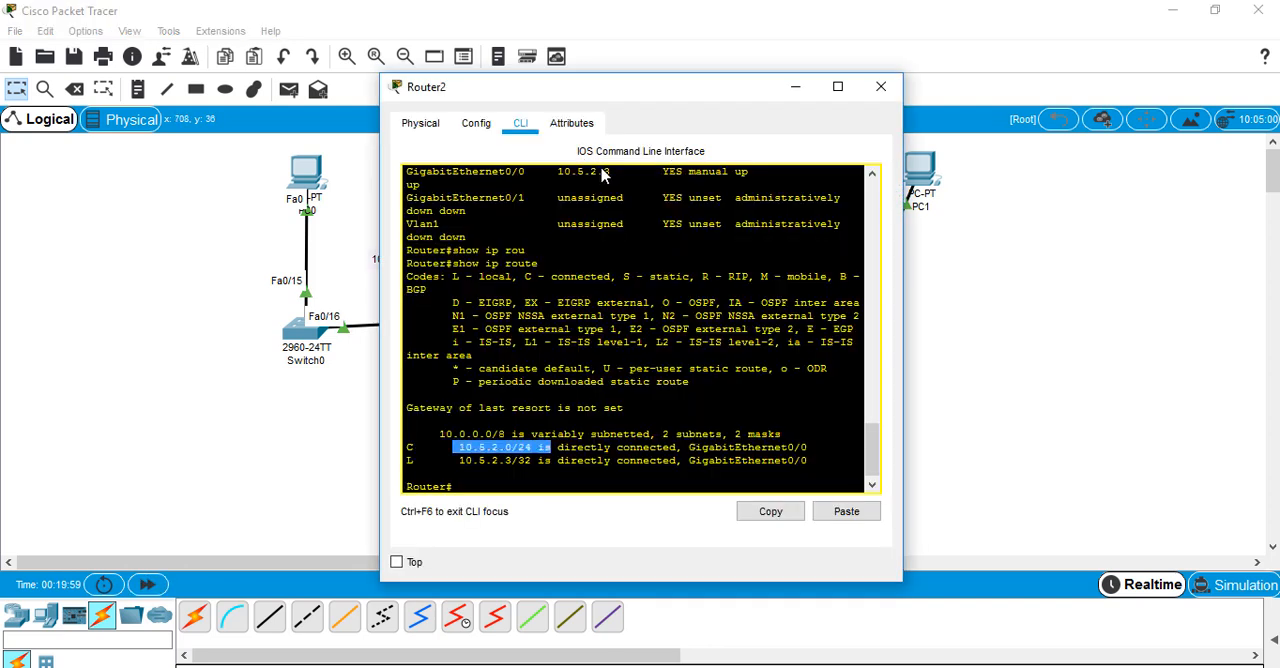
key(Return)
key(Return)
text(ping 10.)
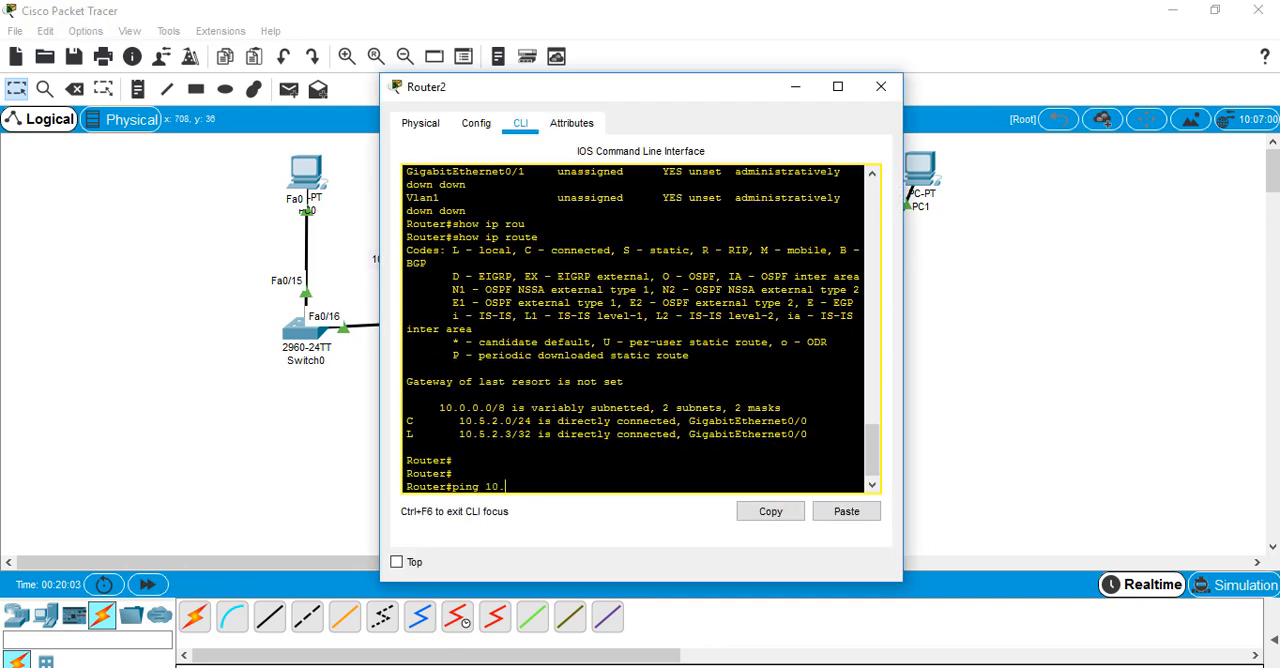
text(5.2.2)
key(Return)
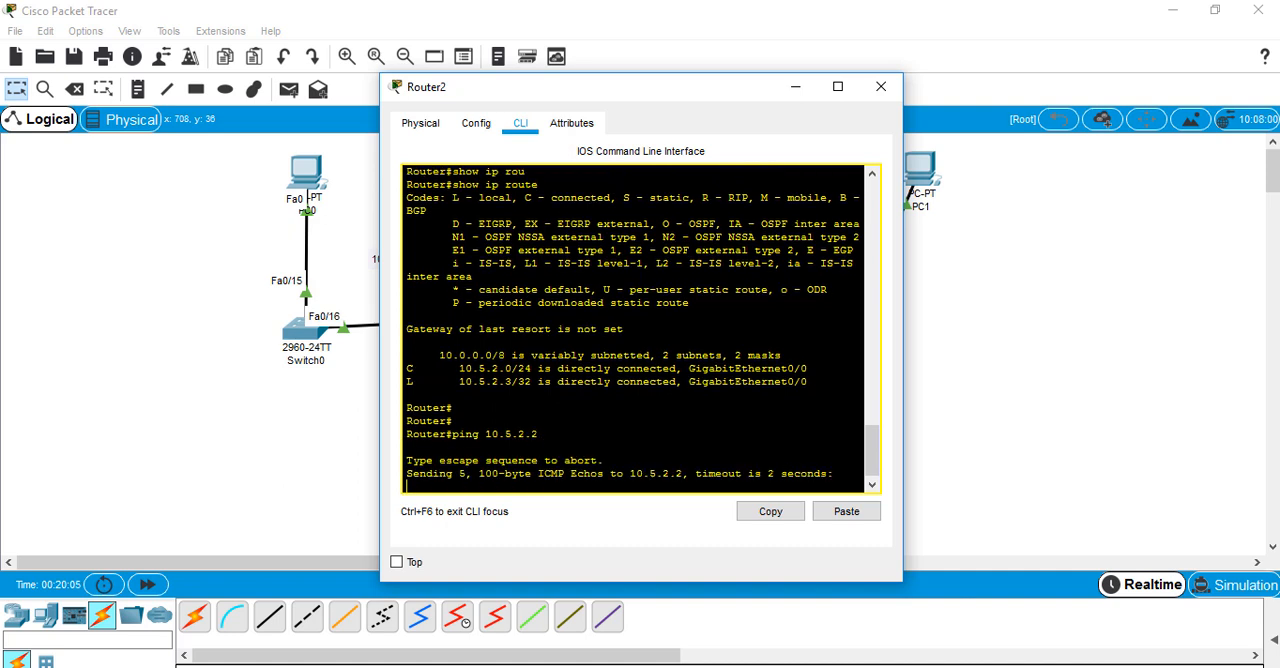
click(107, 548)
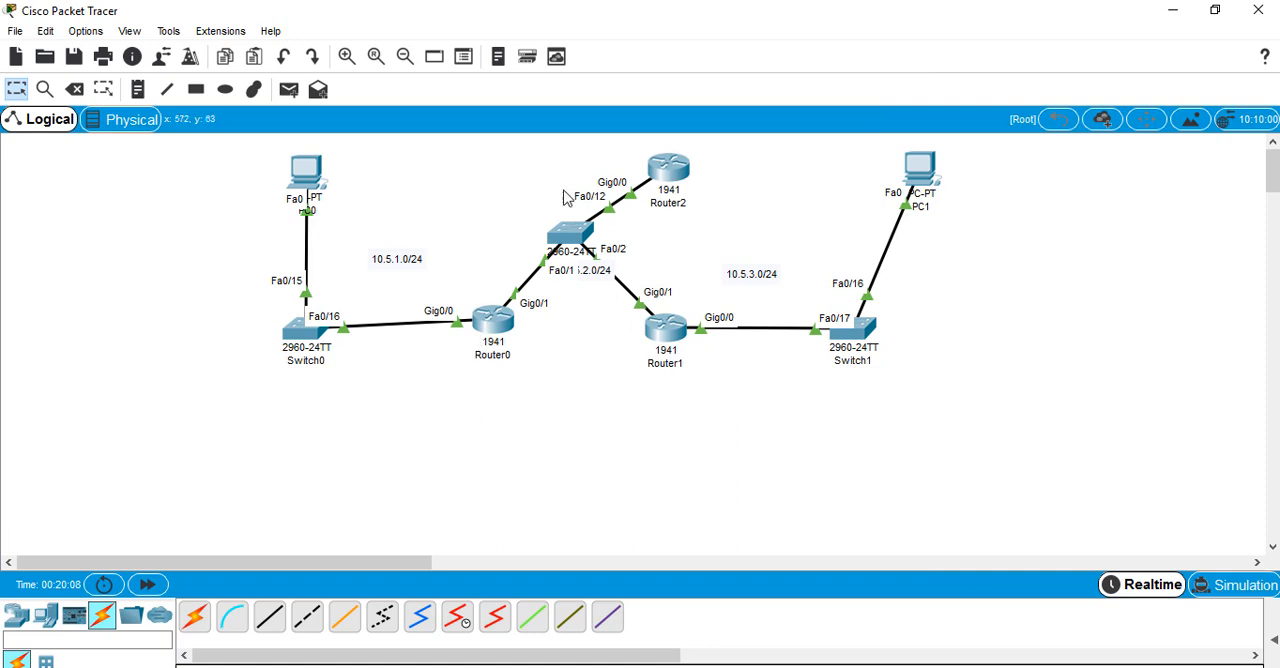
Enter global configuration mode on Router2 and start the RIP routing process with version 2
click(668, 165)
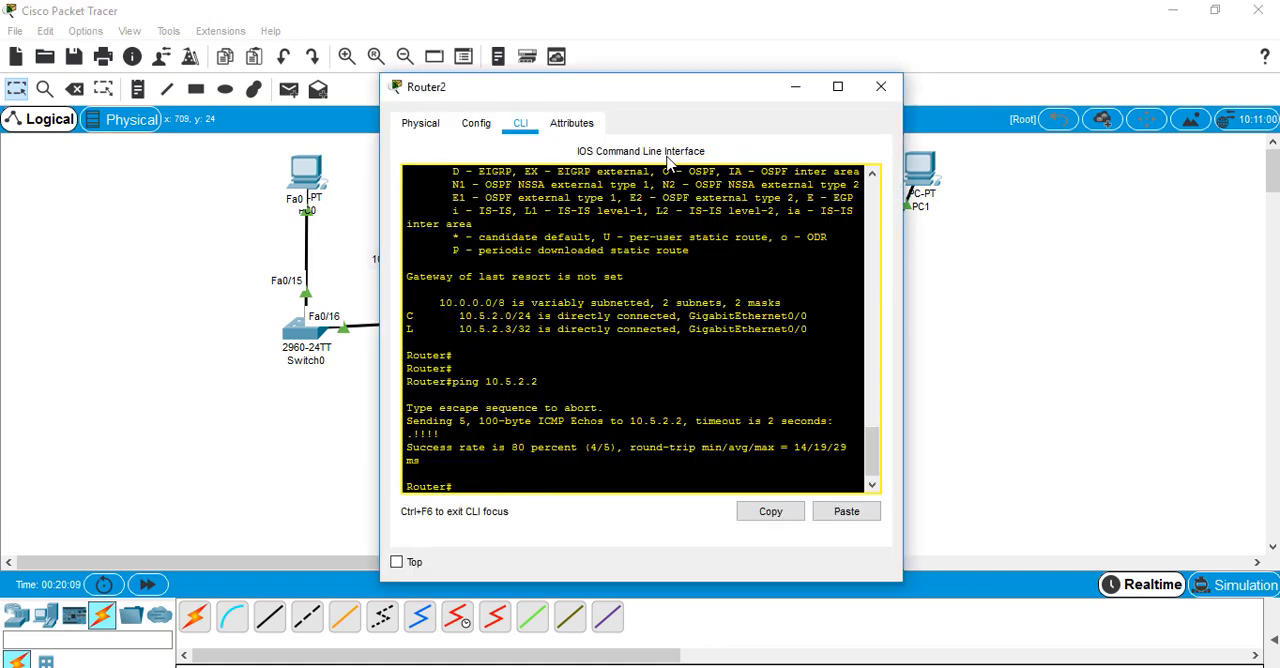
text(conf t)
key(Return)
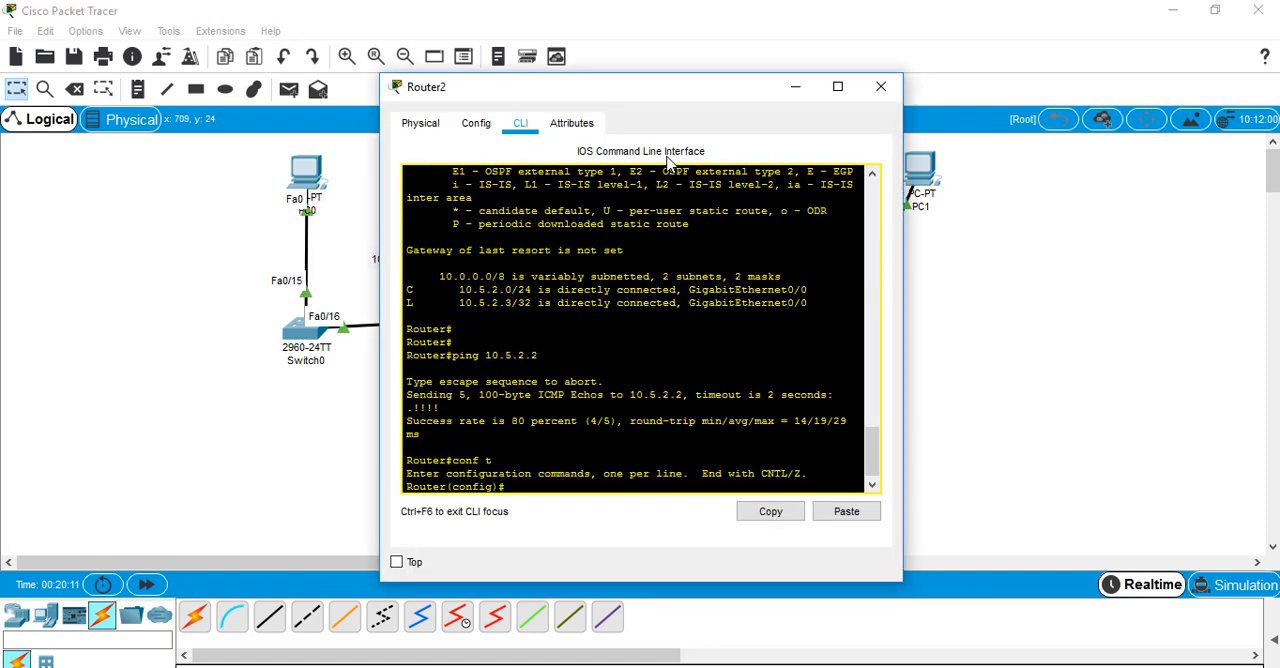
text(rou)
key(Tab)
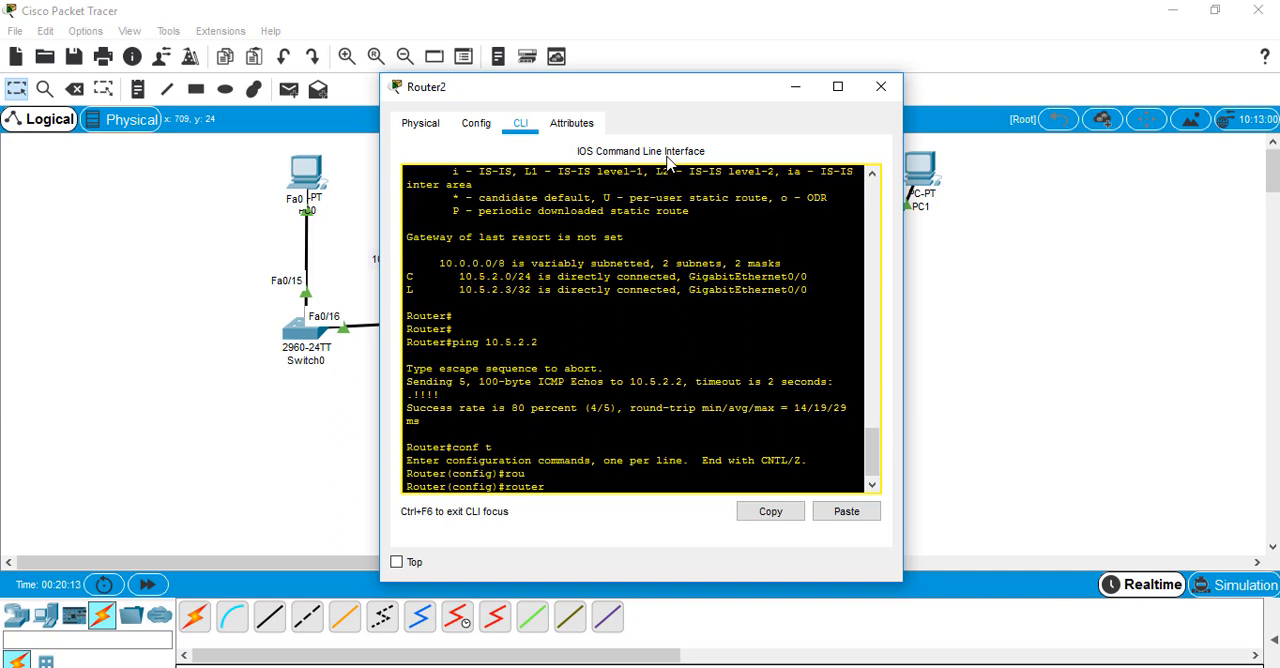
text(ri)
key(Tab)
key(Return)
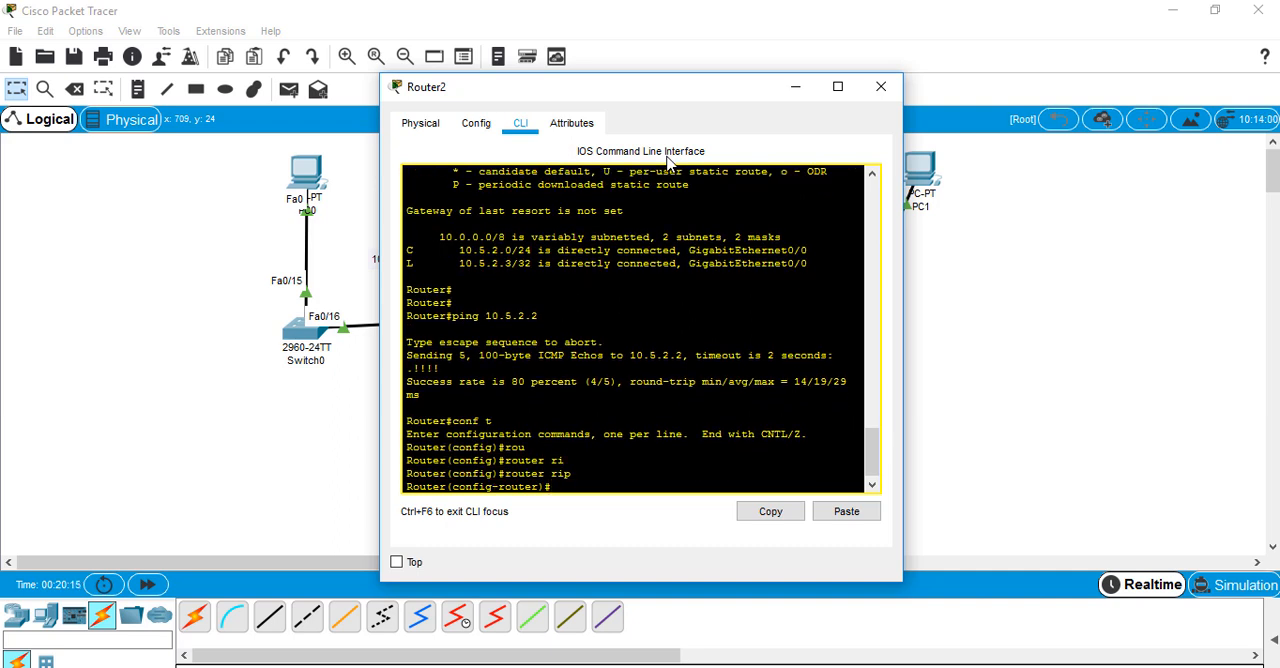
text(ver 2)
key(Return)
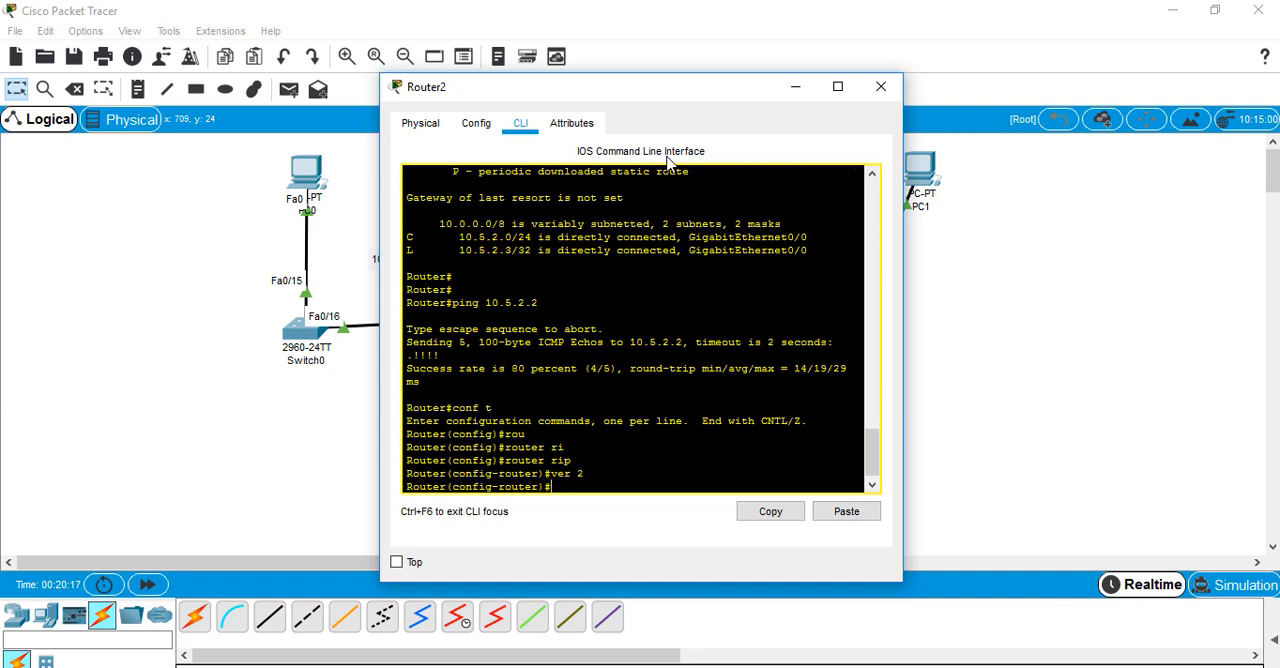
Advertise network 10.5.2.0 in Router2's RIP process and disable automatic summarization with no auto-summary
text(network 10.5.2.0)
key(Return)
text(no au)
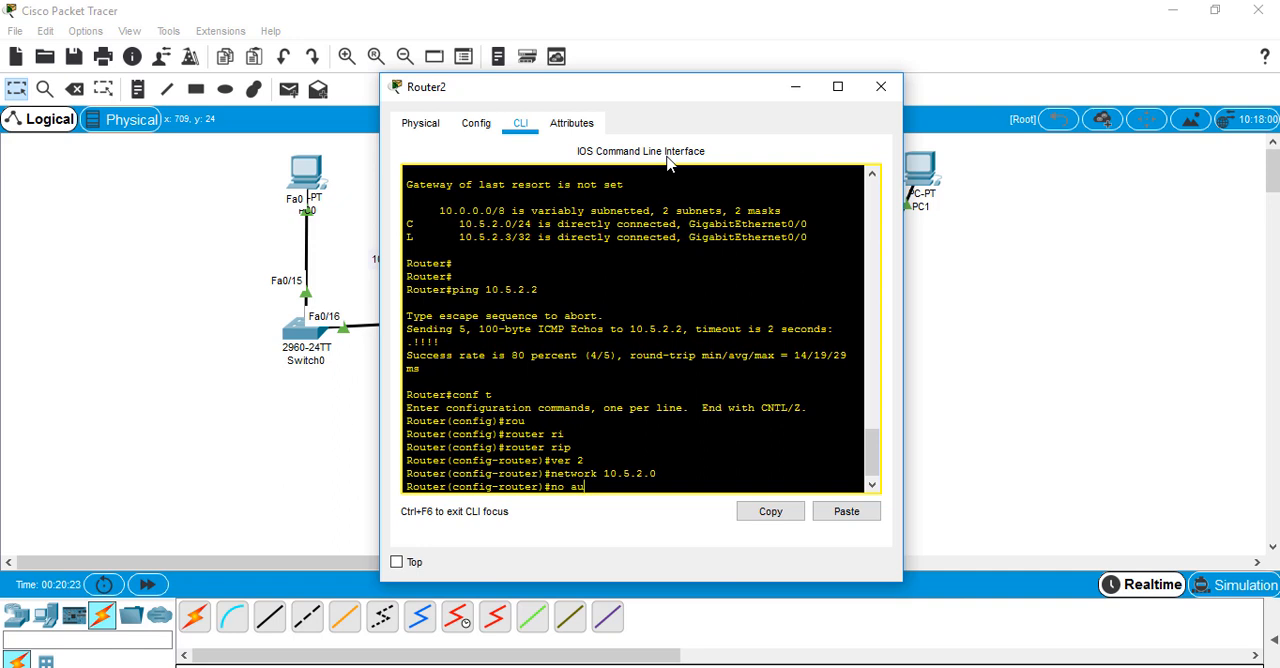
key(Tab)
key(Return)
key(Return)
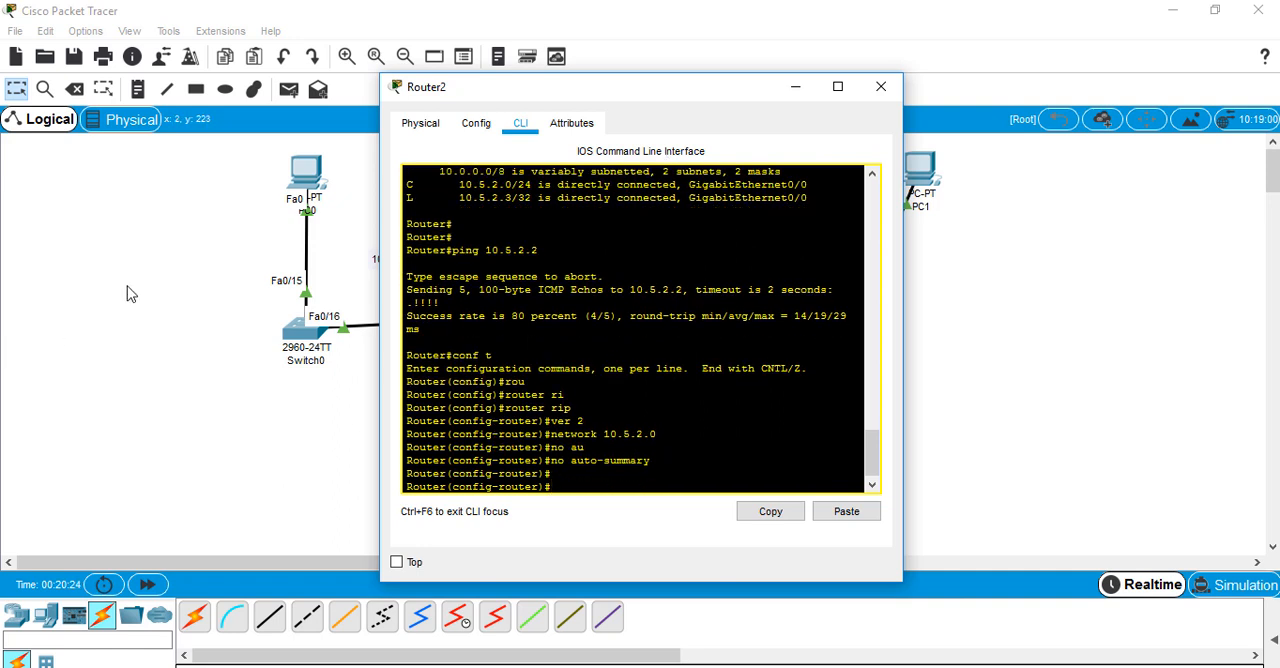
click(200, 257)
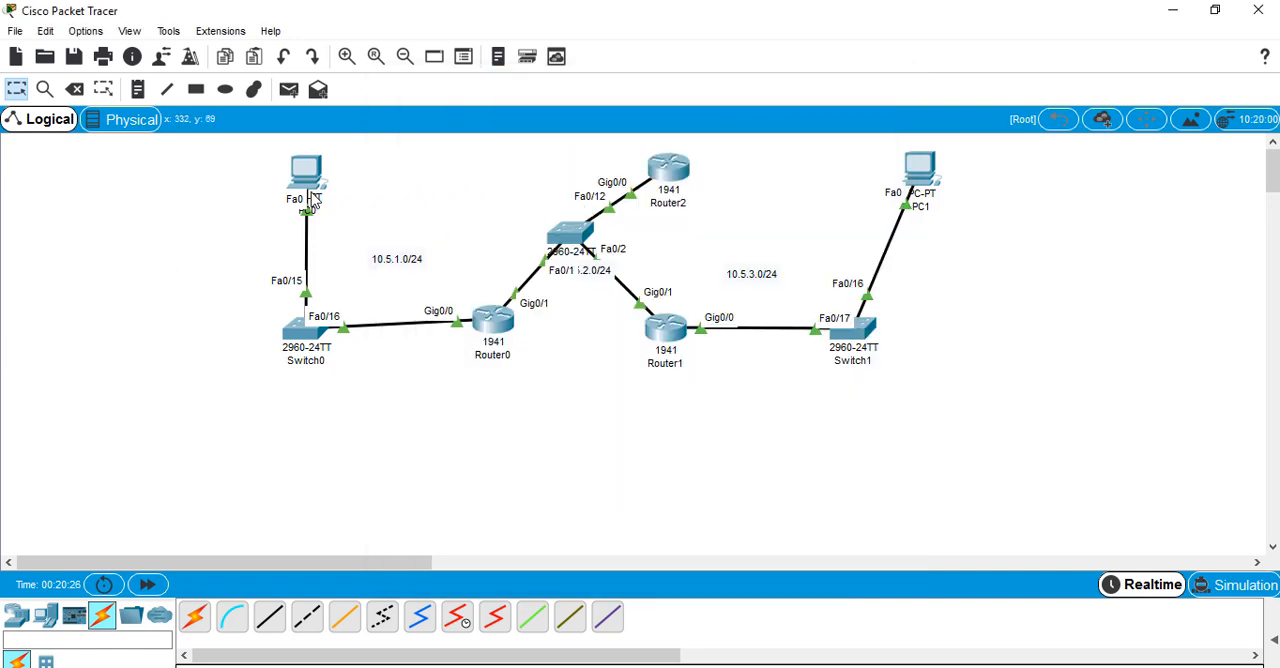
End configuration mode on Router2 and examine the RIP-learned routes with show ip route rip
click(668, 180)
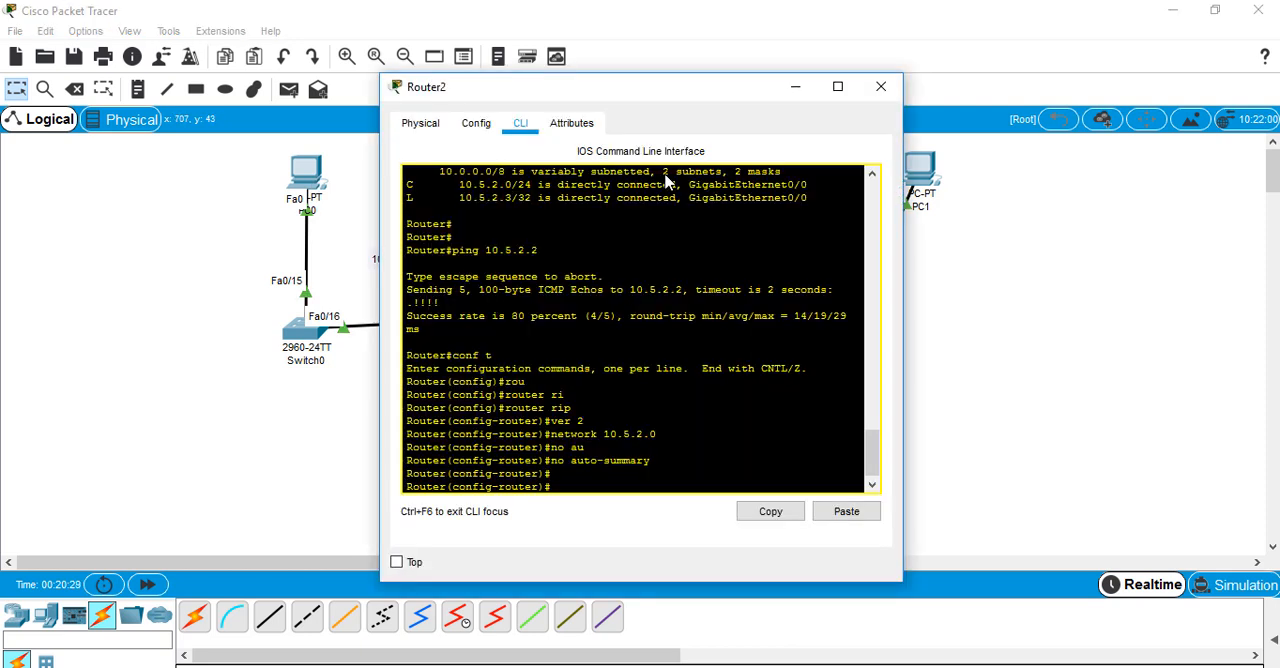
key(ctrl+z)
key(Return)
key(Return)
key(Return)
text(show)
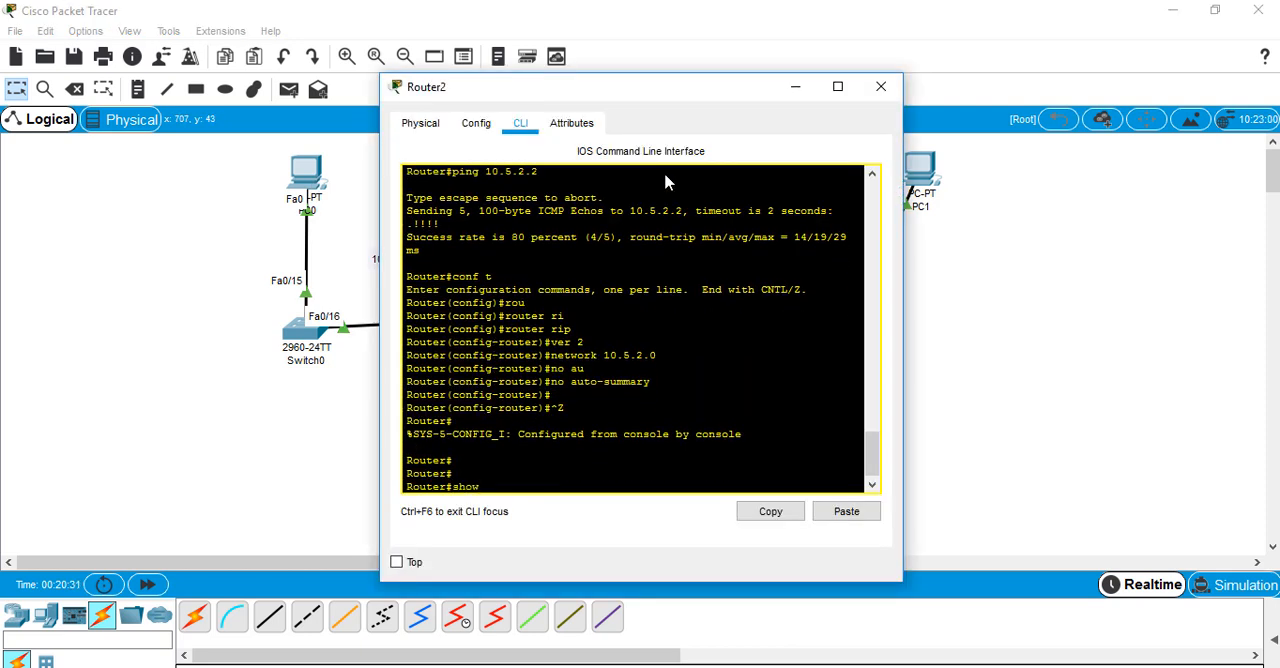
text( ip route rip)
key(Return)
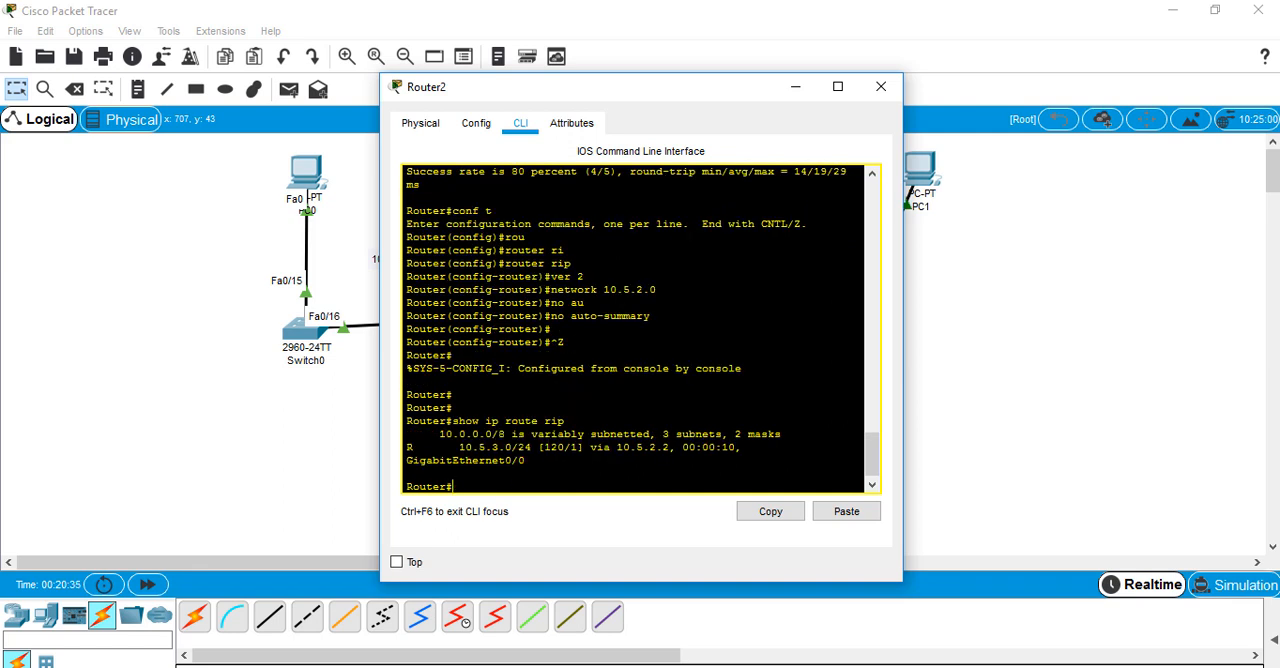
drag(446, 447, 541, 447)
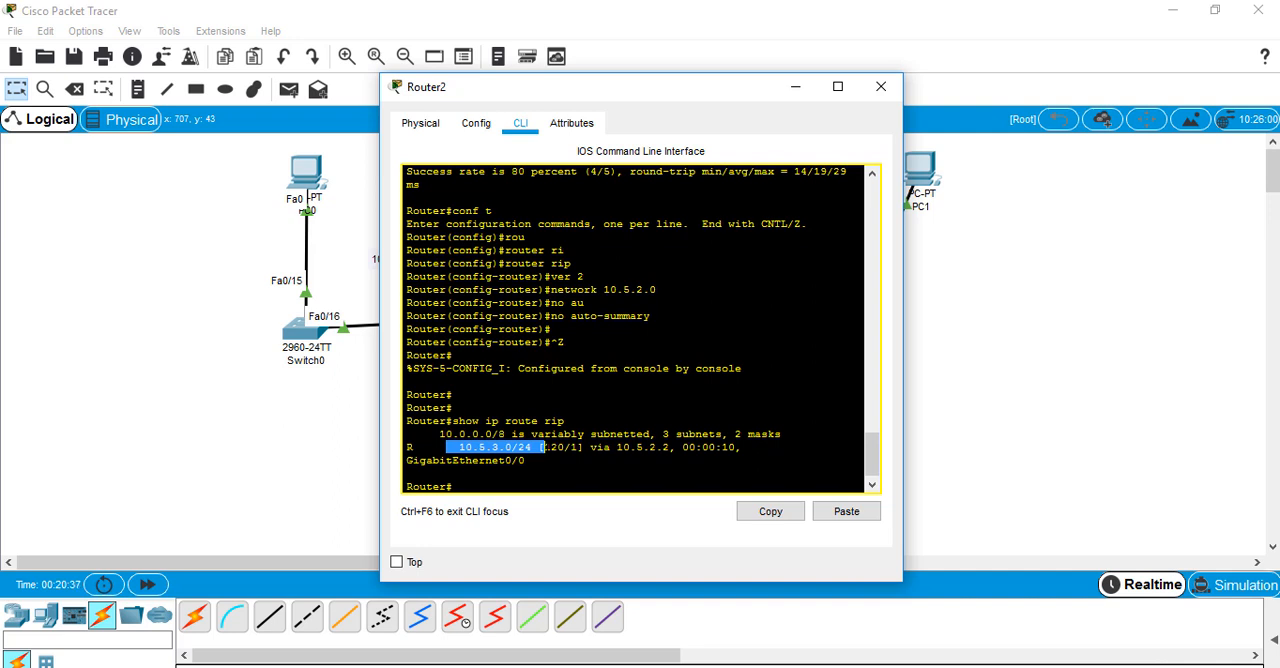
click(506, 447)
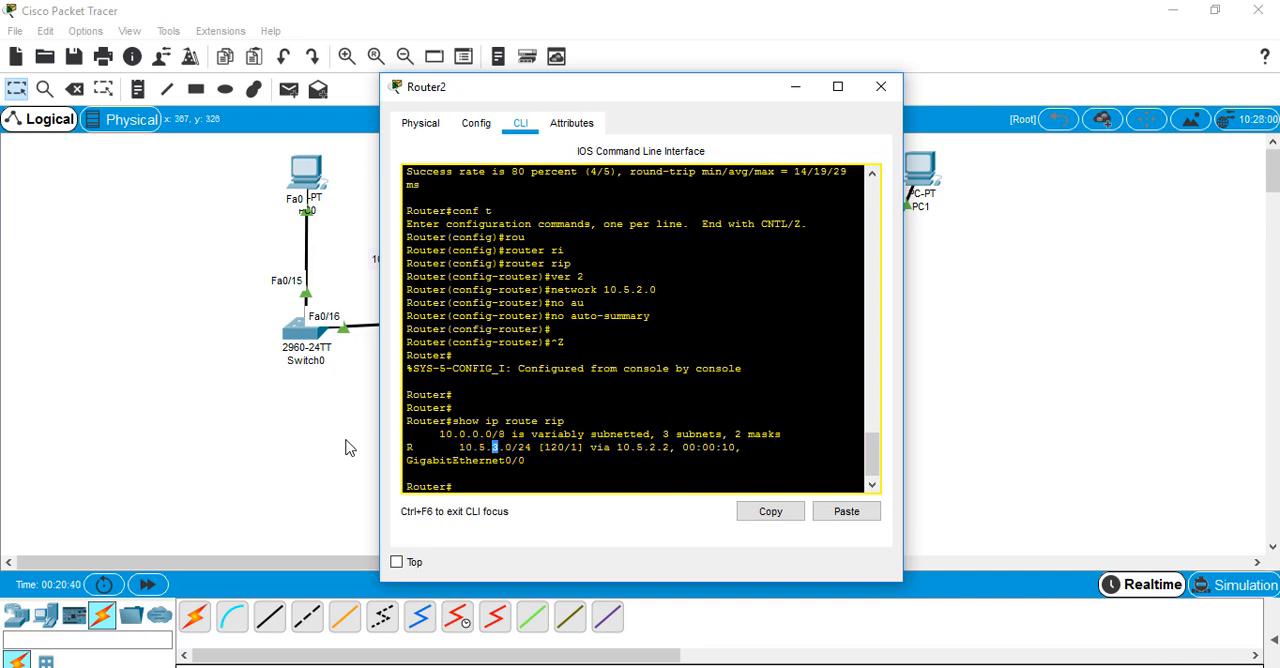
click(349, 447)
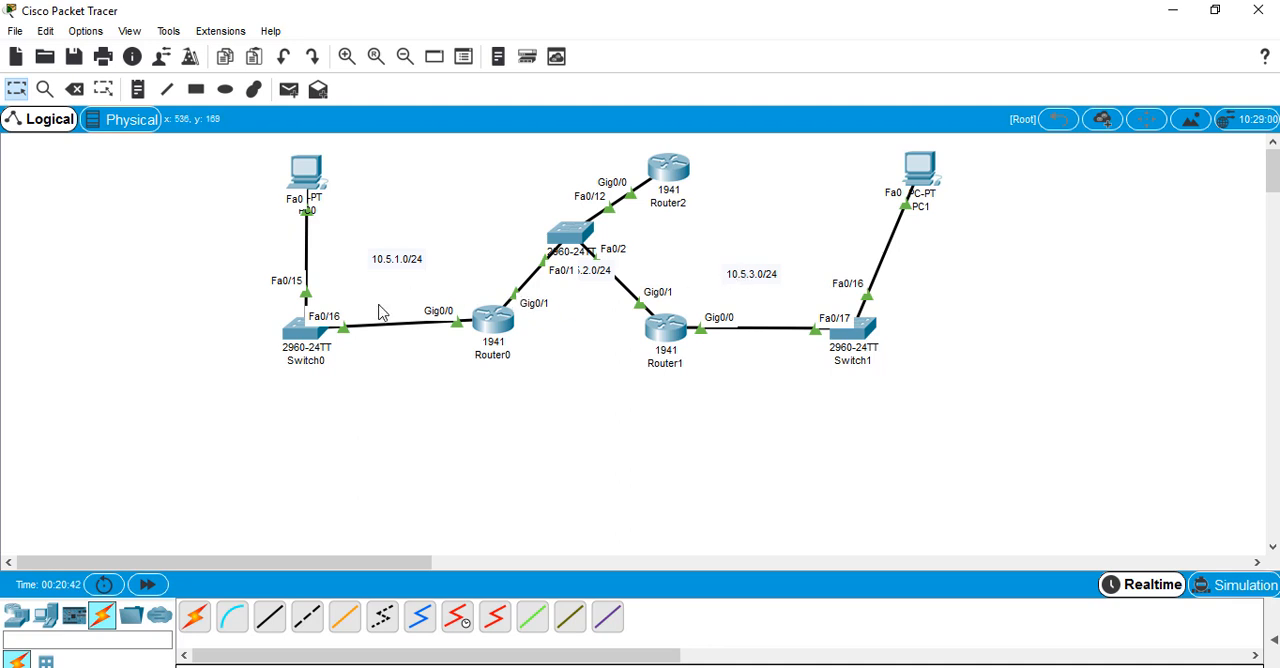
Run show ip route rip on Router2 again and examine the 10.5.1.0/24 route learned from Router0
click(672, 176)
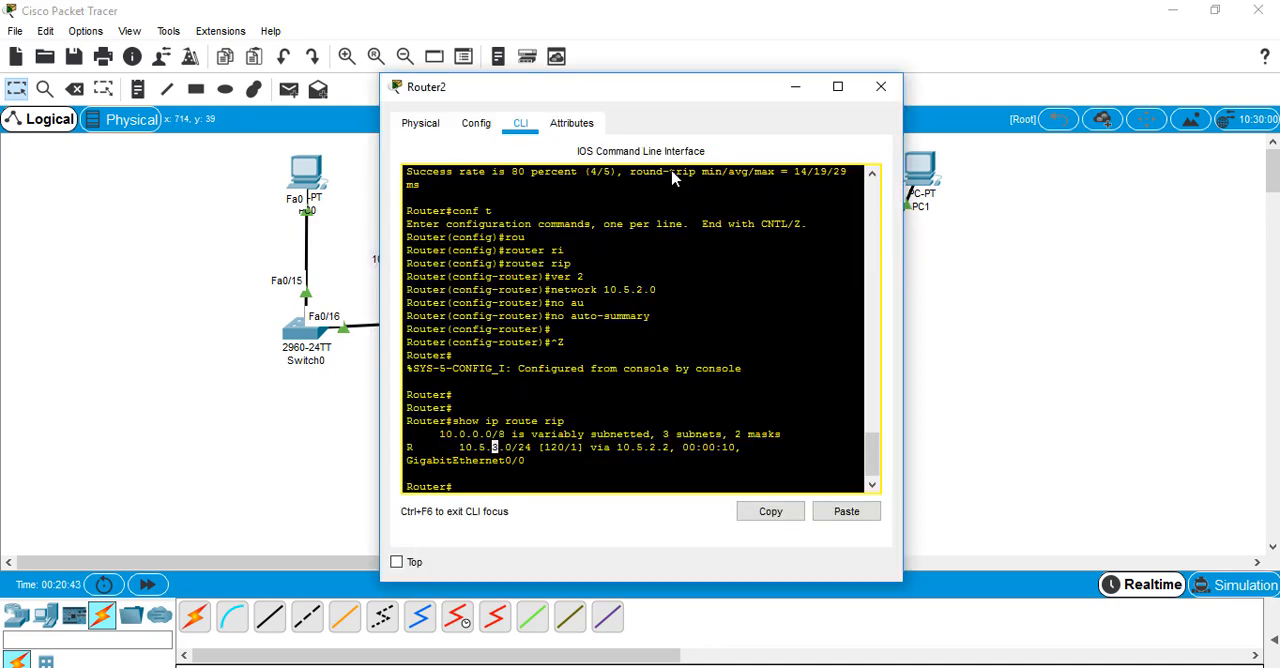
key(Up)
key(Return)
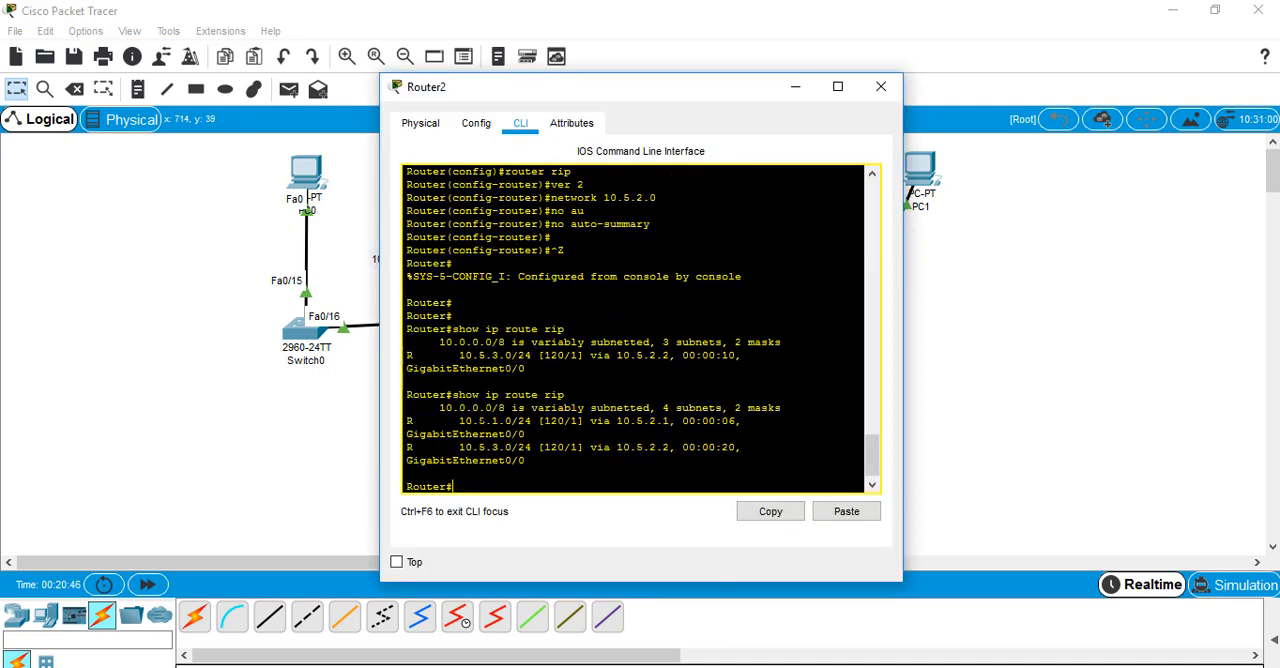
drag(457, 421, 534, 421)
click(232, 456)
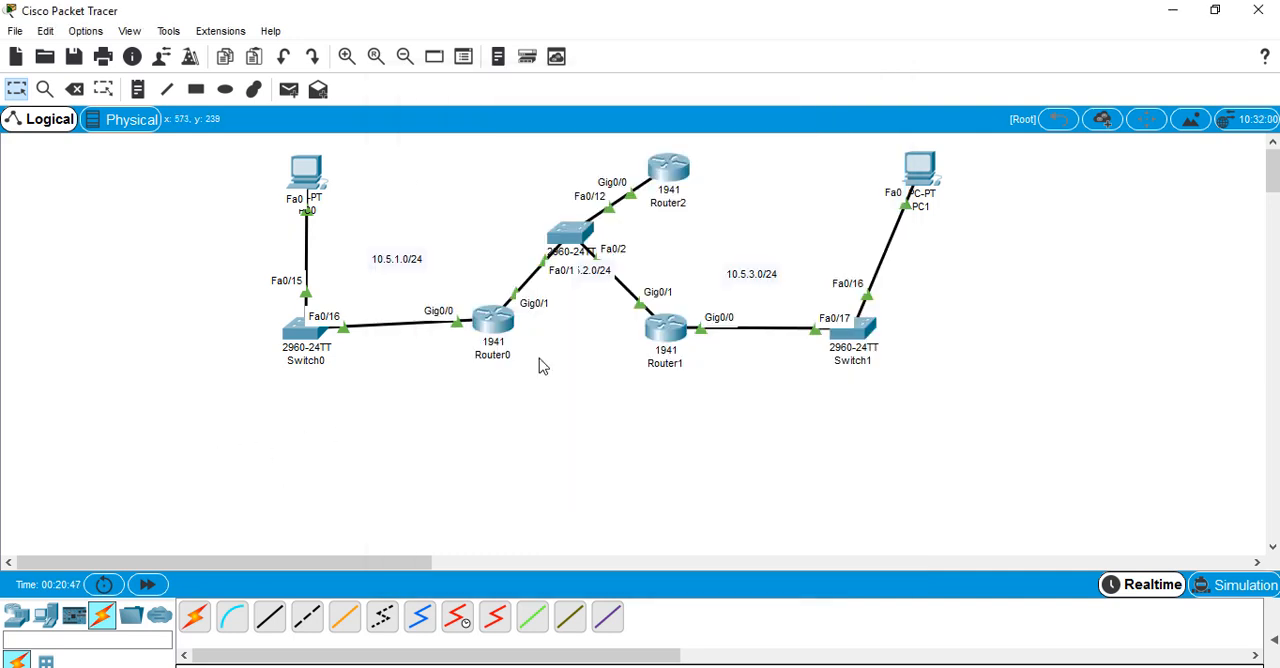